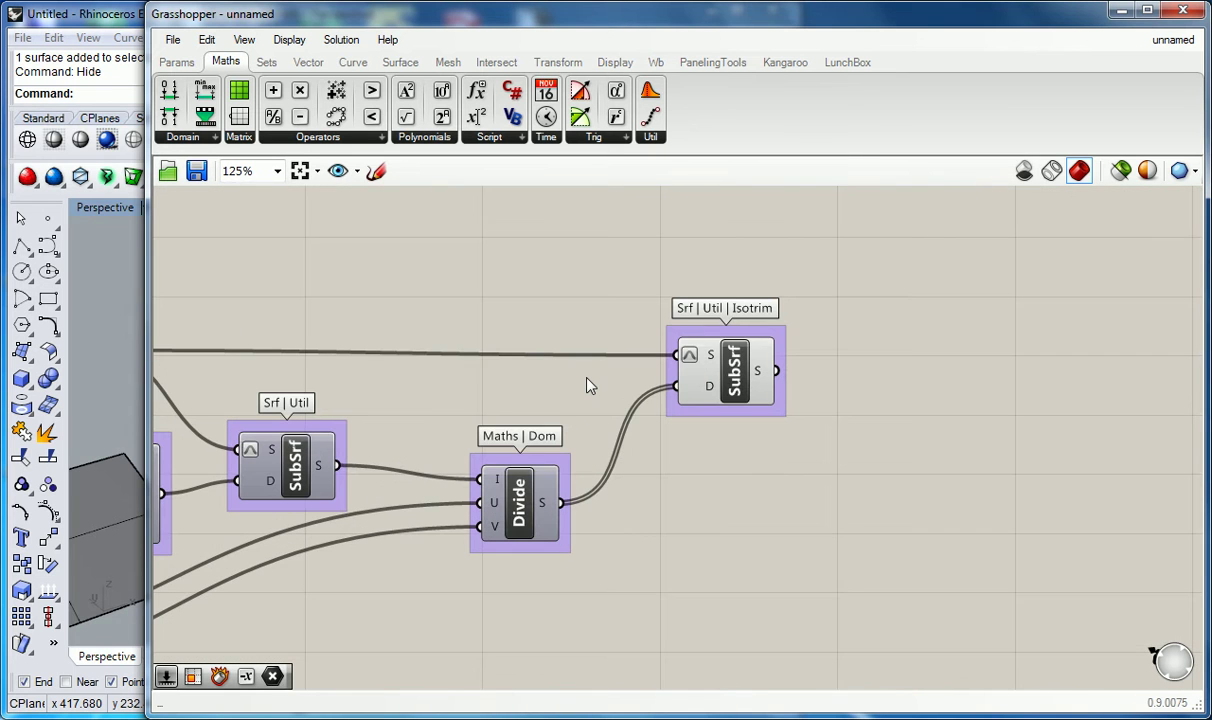
pyautogui.scroll(-2, 582, 415)
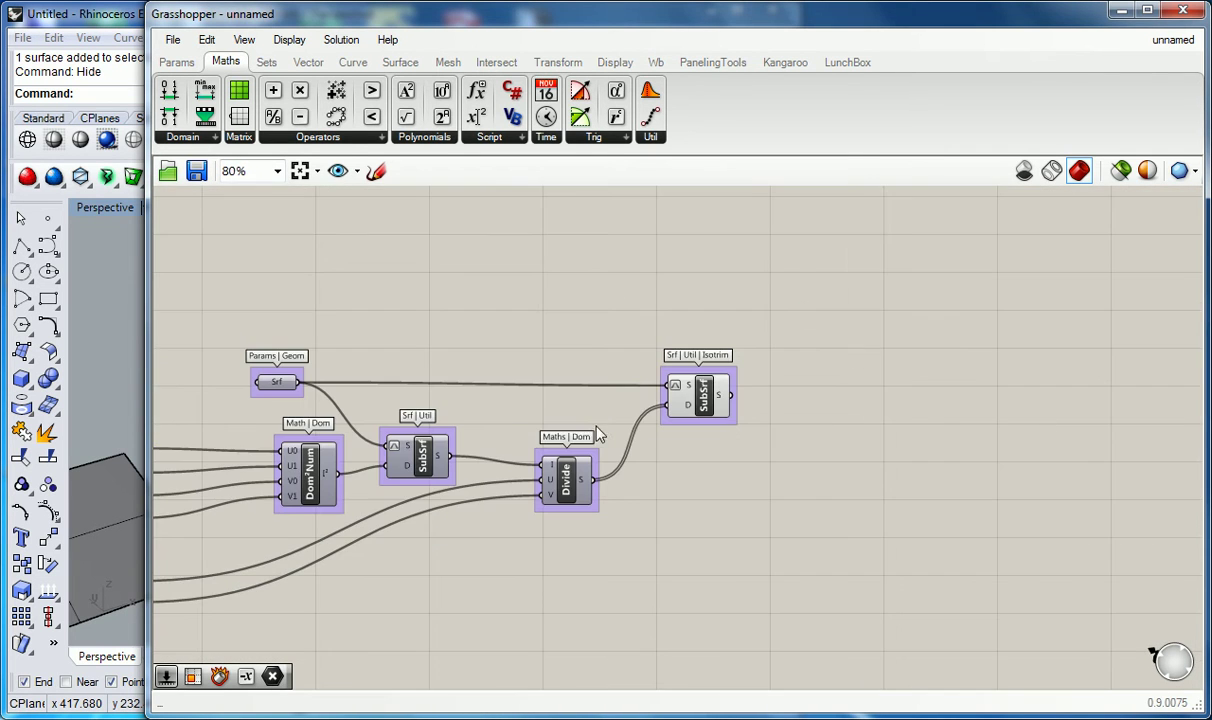
pyautogui.scroll(1, 588, 433)
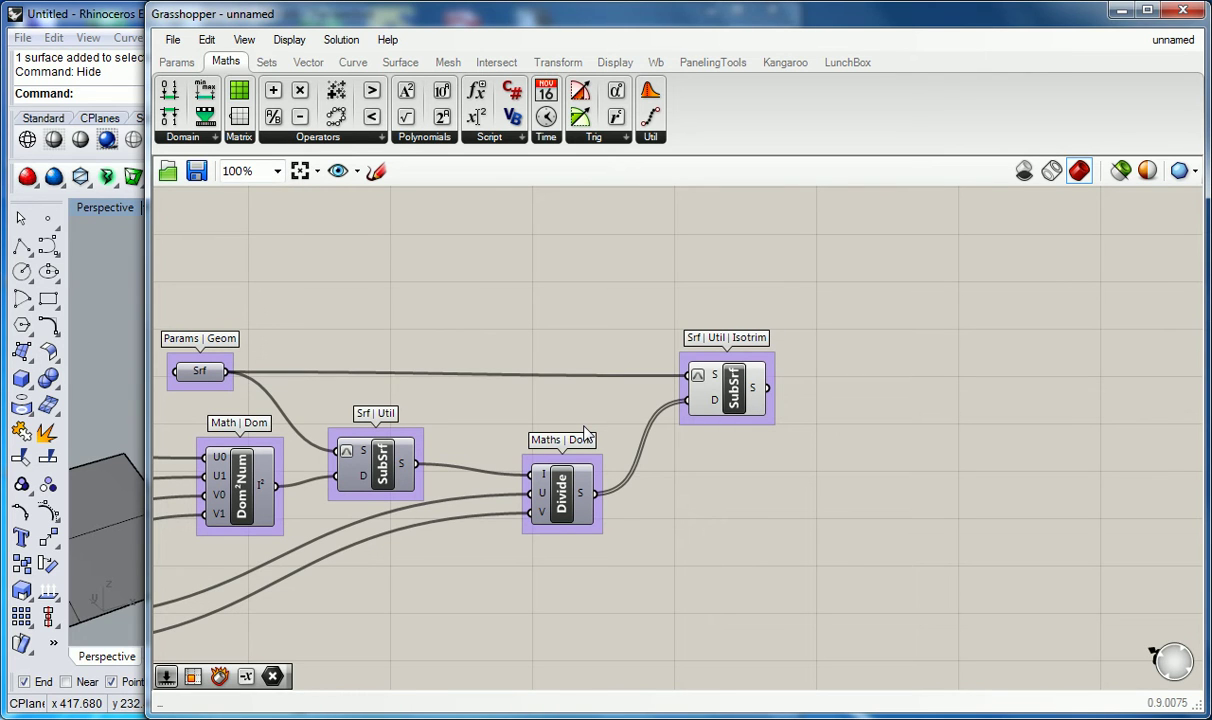
# Narrow the editor to show Rhino's Perspective viewport, orbit the red surface, and centre Isotrim
pyautogui.moveTo(149, 250); pyautogui.dragTo(672, 258)
pyautogui.moveTo(527, 335); pyautogui.dragTo(460, 328, button='right')
pyautogui.moveTo(1198, 385); pyautogui.dragTo(993, 358, button='right')
pyautogui.moveTo(1072, 358); pyautogui.dragTo(1035, 340, button='right')
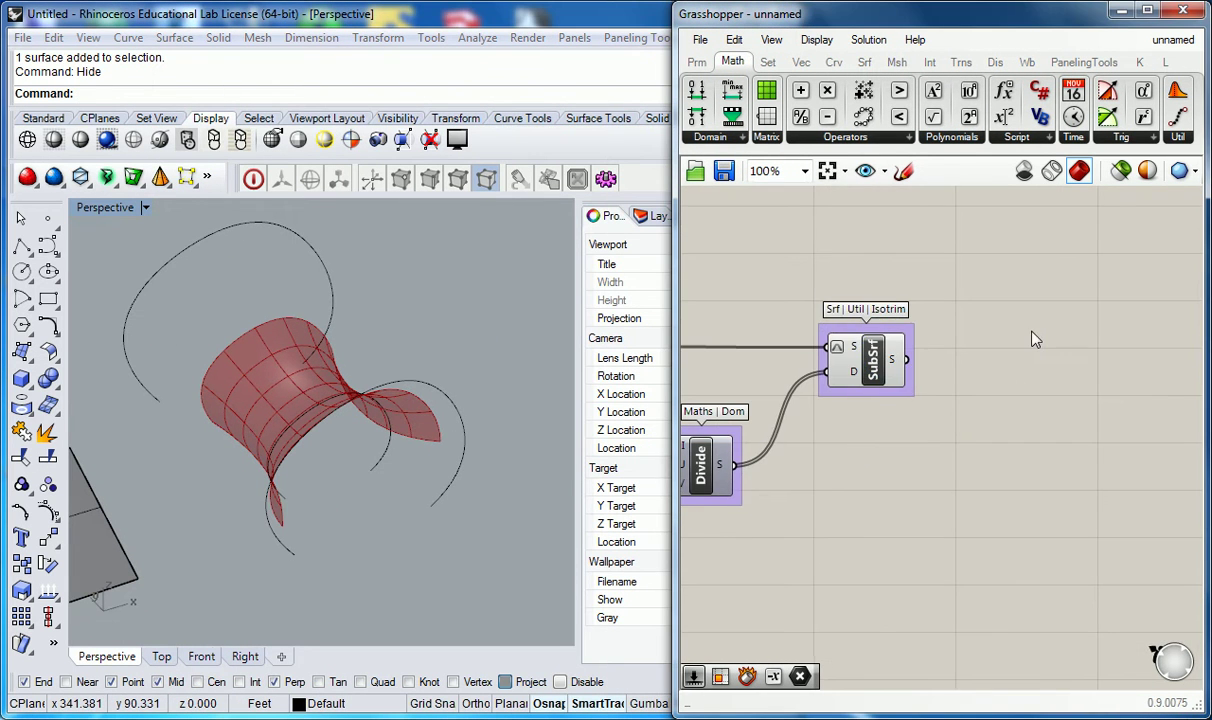
# Place a Deconstruct Brep from the Surface tab, wire SubSrf into it, then delete it
pyautogui.click(864, 62)
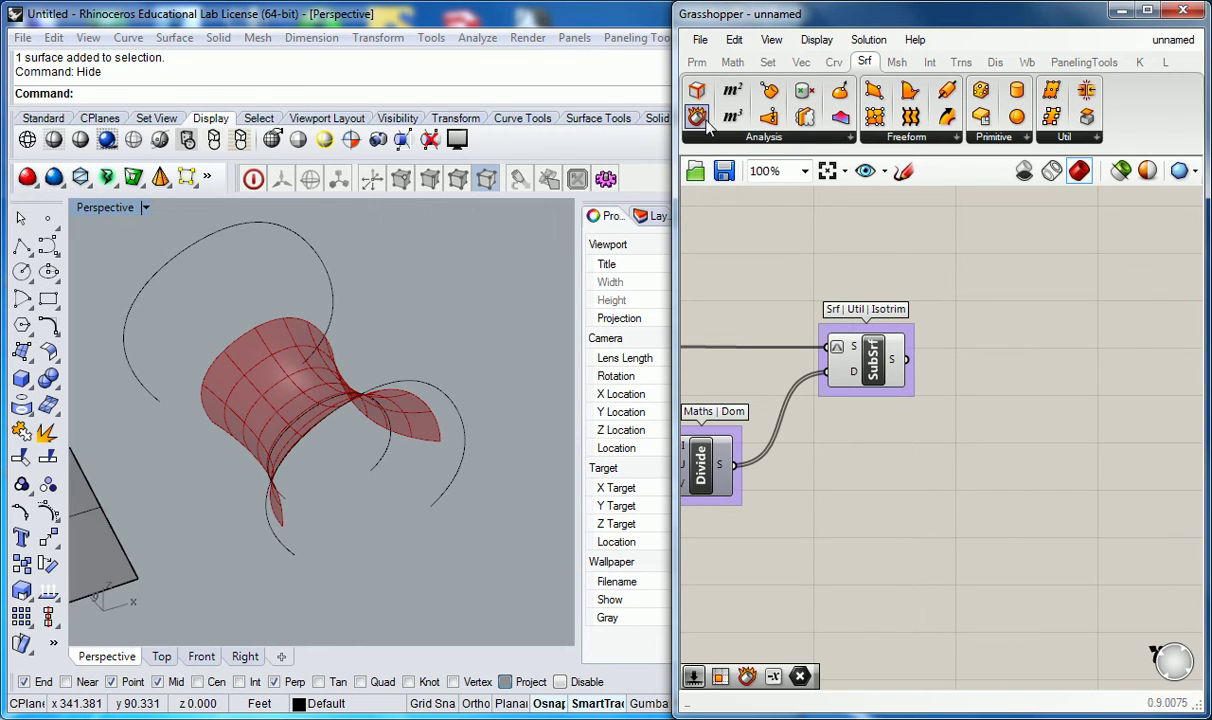
pyautogui.moveTo(703, 120); pyautogui.dragTo(990, 365)
pyautogui.moveTo(906, 360); pyautogui.dragTo(994, 370)
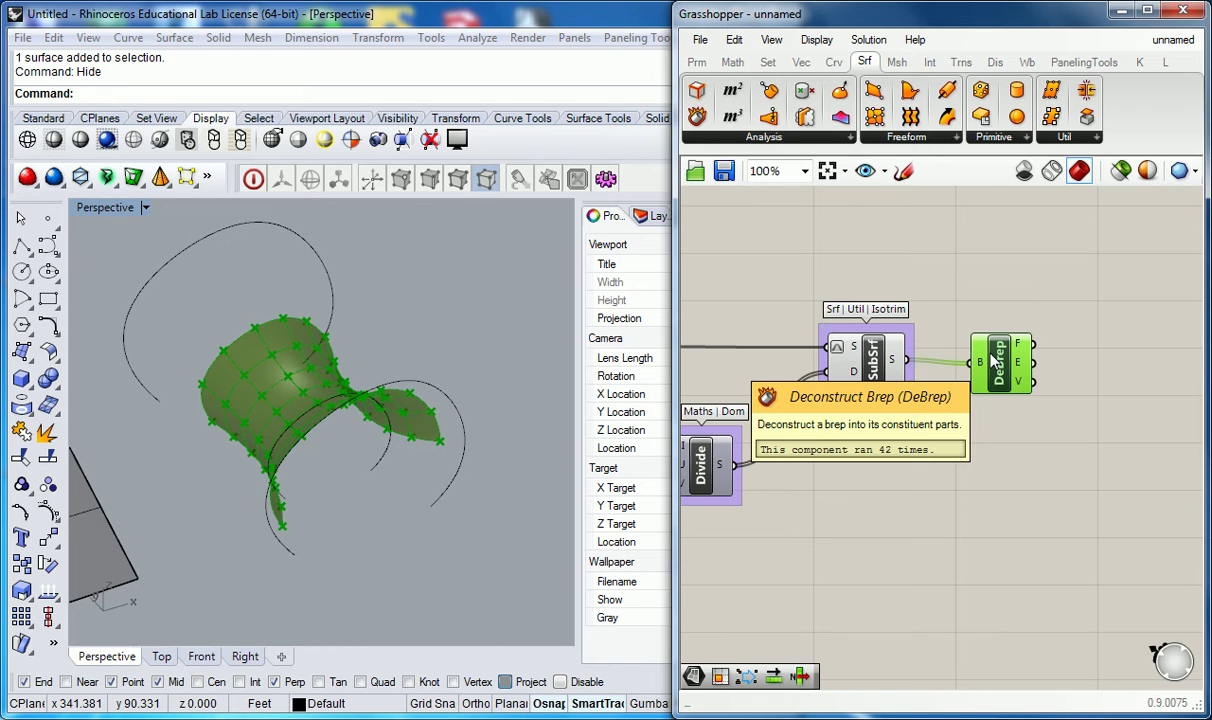
pyautogui.click(1017, 287)
pyautogui.click(997, 362)
pyautogui.press('Delete')
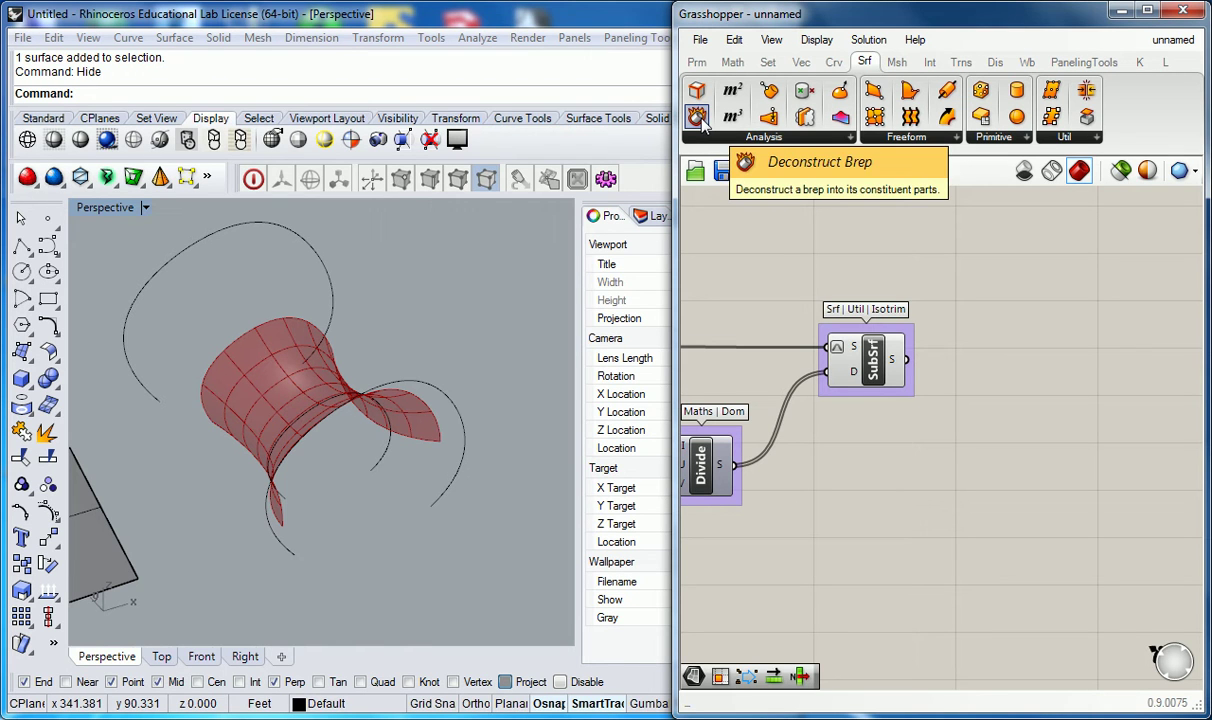
# Re-add Deconstruct Brep with SubSrf's S output in its B input, and check the 42 four-point vertex lists
pyautogui.moveTo(697, 117); pyautogui.dragTo(1000, 366)
pyautogui.moveTo(918, 367); pyautogui.dragTo(1002, 353)
pyautogui.click(990, 318)
pyautogui.click(1006, 290)
pyautogui.click(1018, 345)
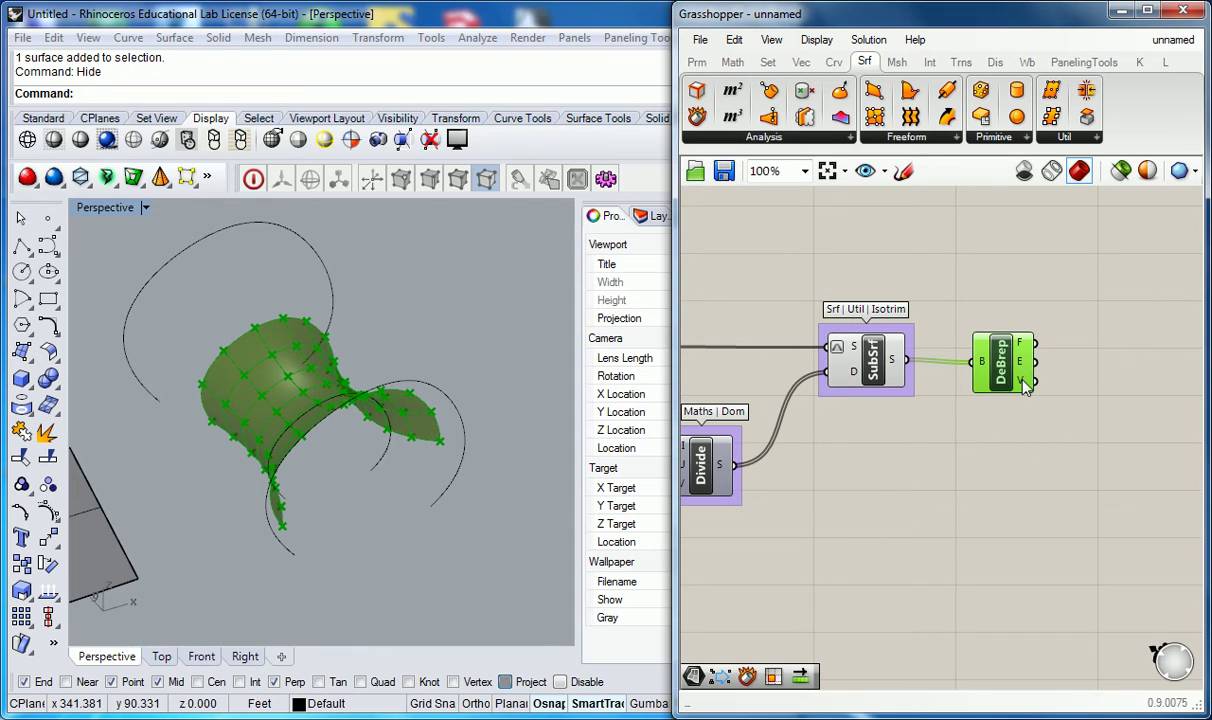
pyautogui.moveTo(1027, 386)
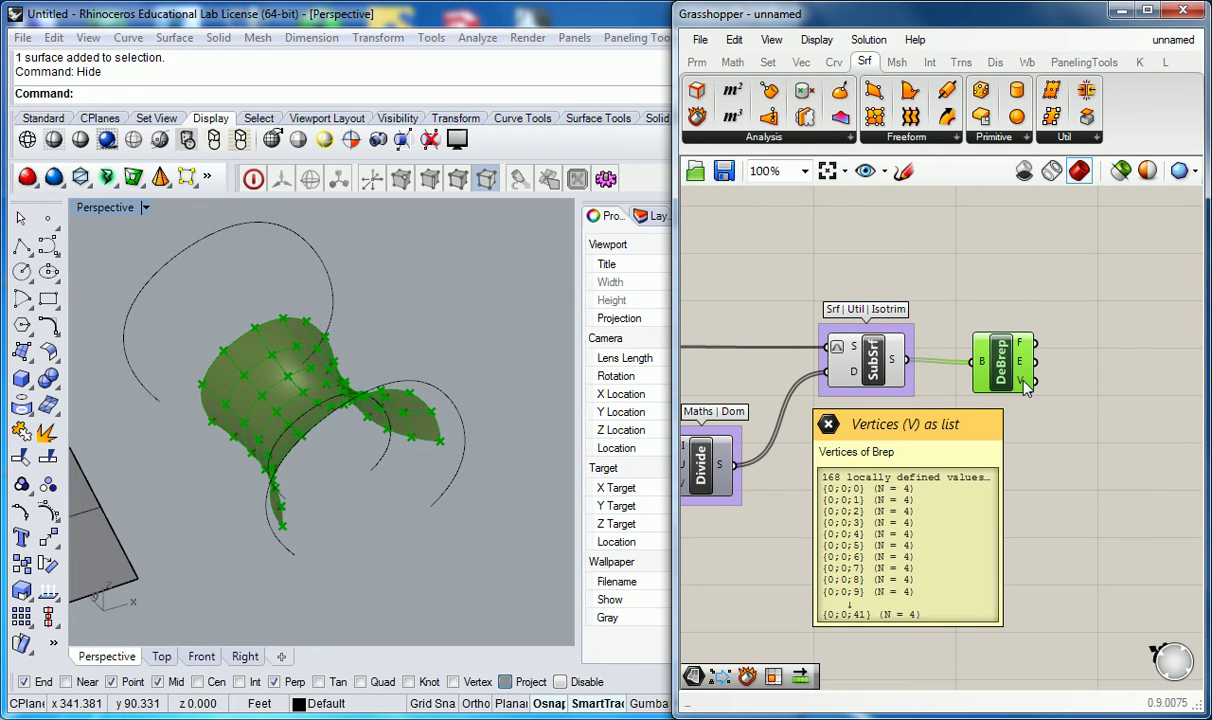
pyautogui.click(940, 280)
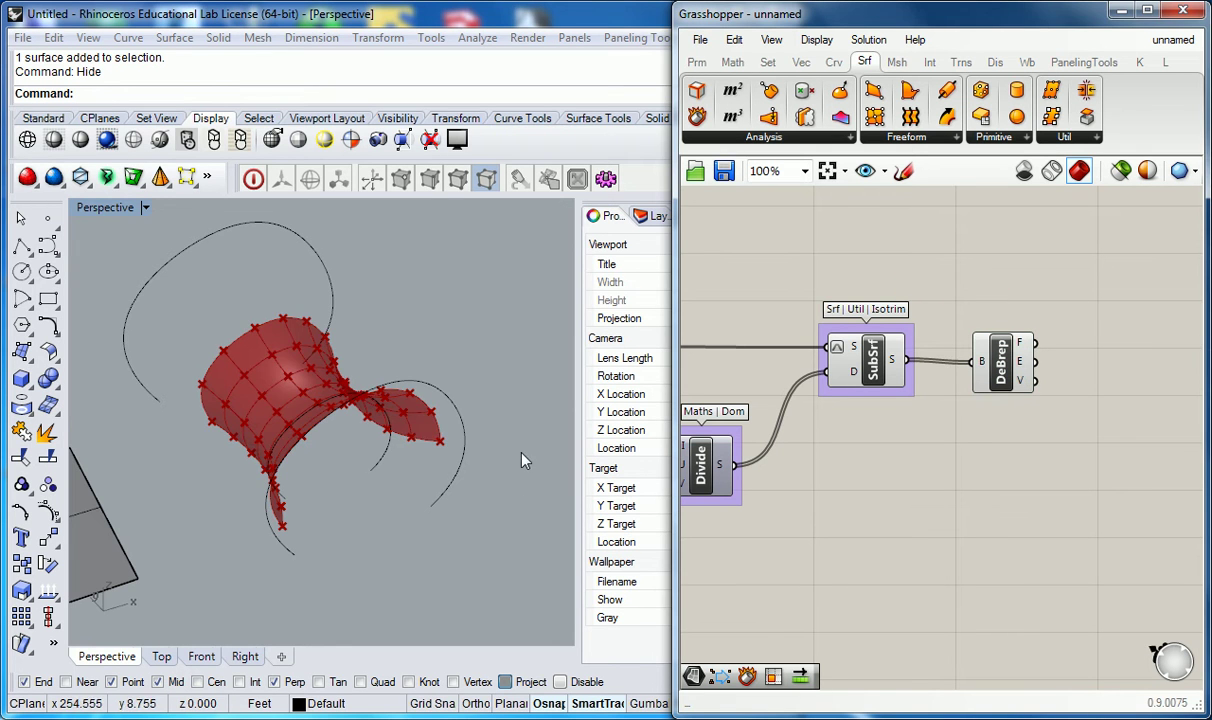
pyautogui.moveTo(417, 430); pyautogui.dragTo(398, 406, button='right')
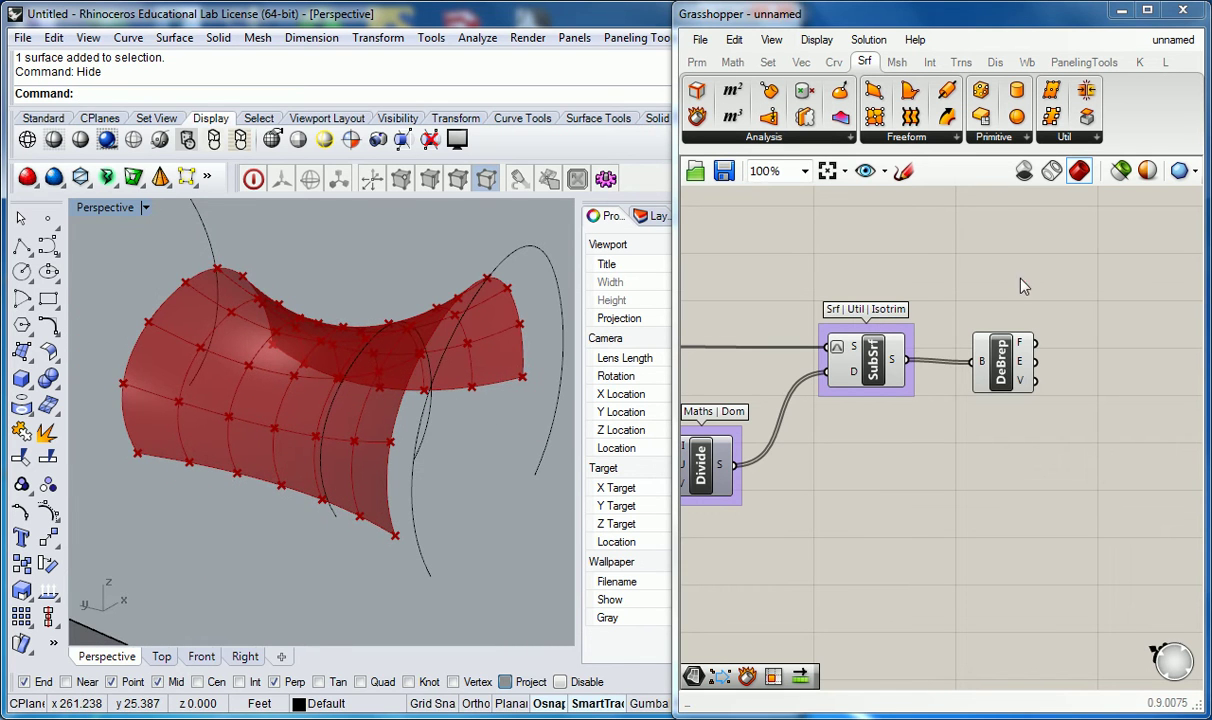
pyautogui.scroll(-2, 990, 274)
pyautogui.scroll(-3, 988, 274)
pyautogui.scroll(4, 990, 290)
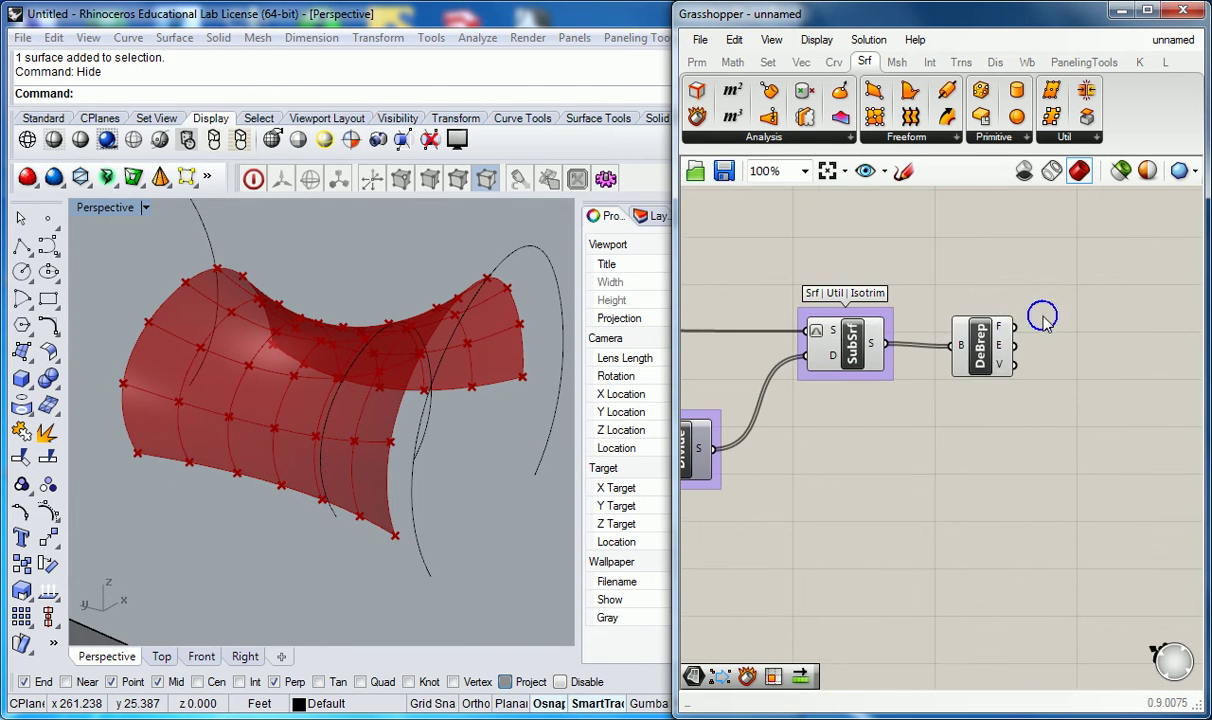
pyautogui.click(985, 343)
pyautogui.click(1077, 300)
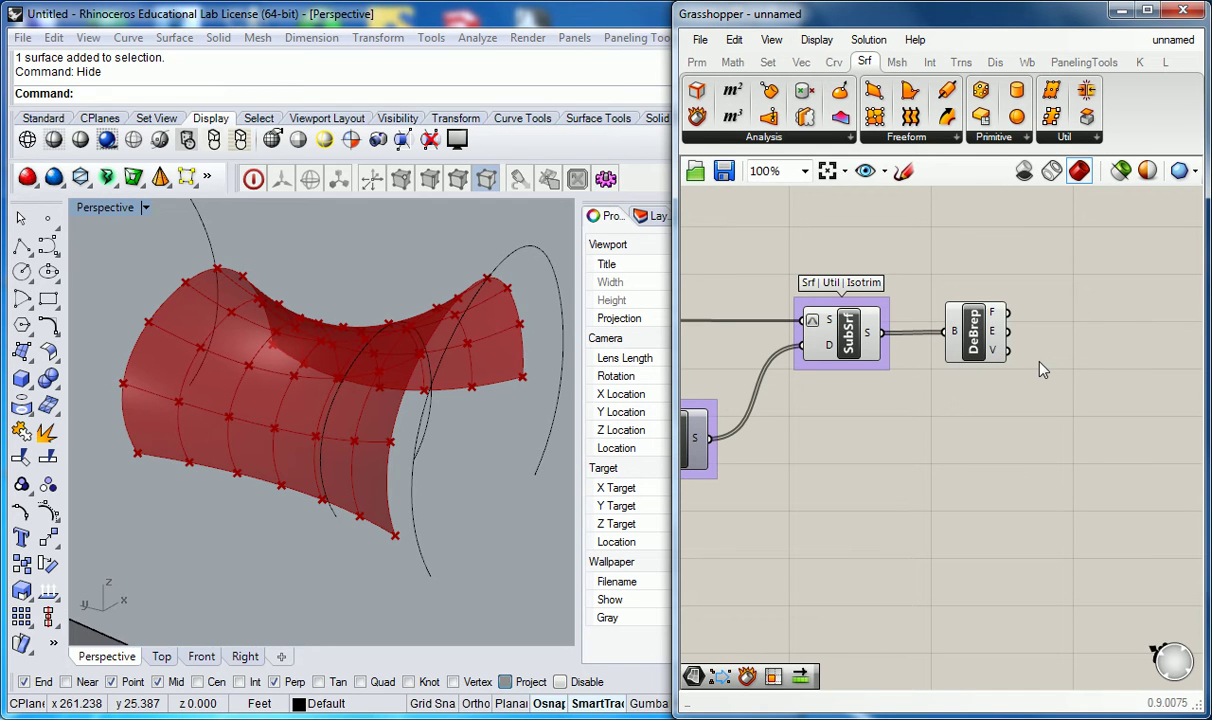
# Raise the U min slider, set U max to 0.04 and V max to 0.87
pyautogui.moveTo(423, 243); pyautogui.dragTo(458, 297, button='right')
pyautogui.scroll(-5, 760, 371)
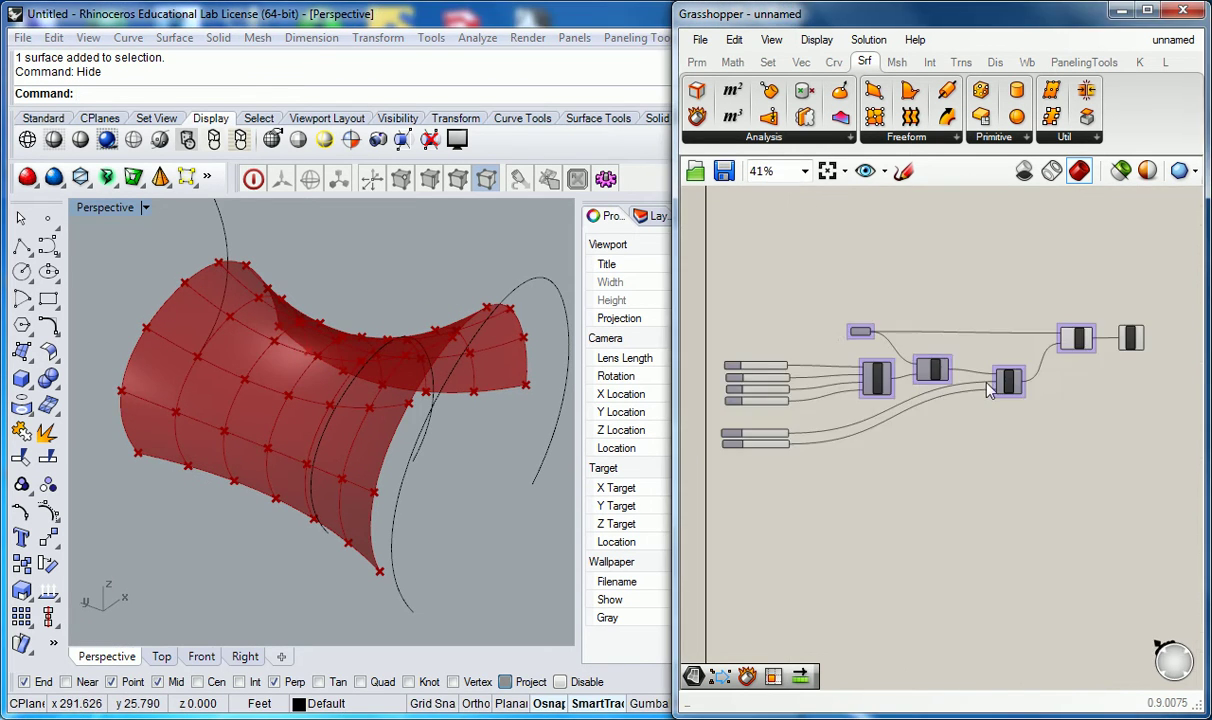
pyautogui.scroll(3, 777, 380)
pyautogui.scroll(1, 777, 380)
pyautogui.moveTo(845, 370); pyautogui.dragTo(866, 371)
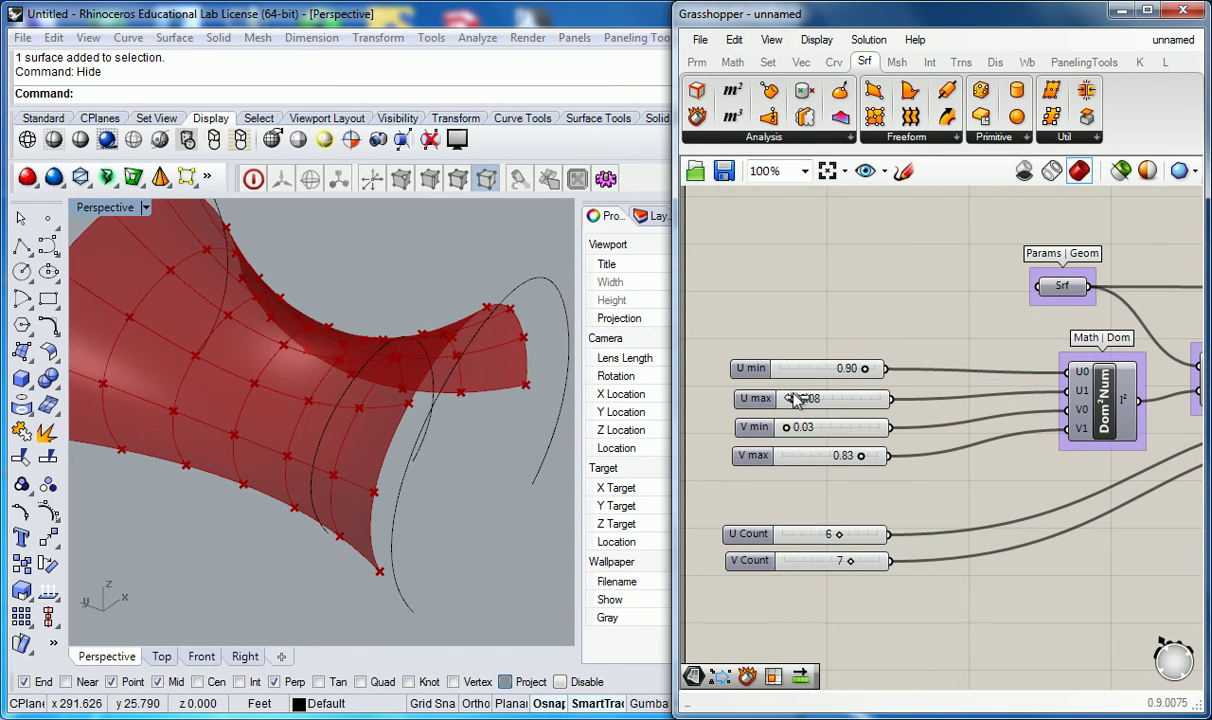
pyautogui.moveTo(797, 405); pyautogui.dragTo(790, 401)
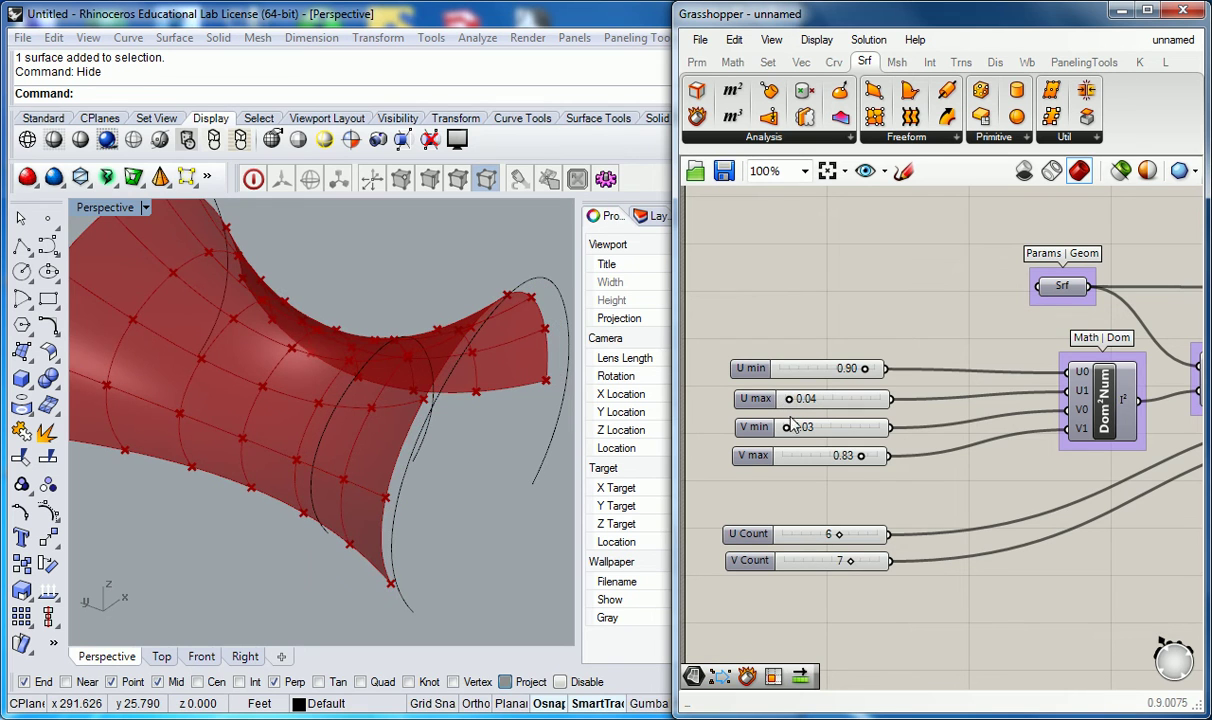
pyautogui.moveTo(858, 458); pyautogui.dragTo(866, 460)
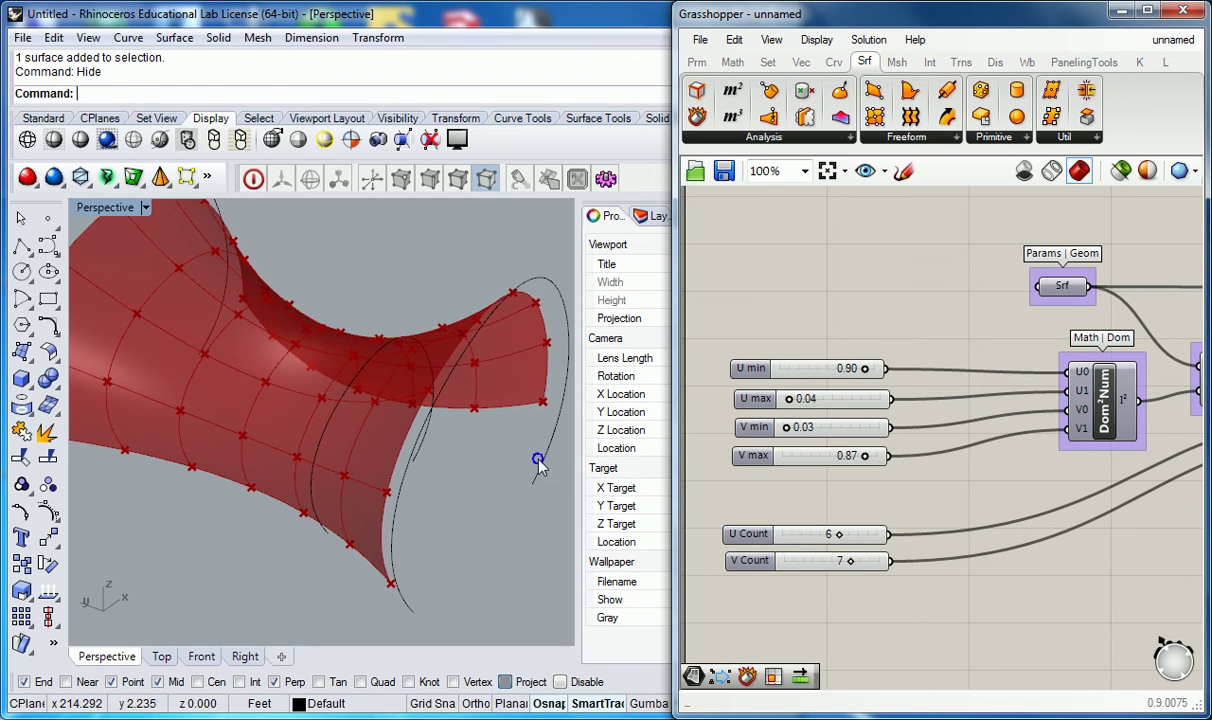
pyautogui.moveTo(500, 527); pyautogui.dragTo(360, 400, button='right')
pyautogui.scroll(-5, 901, 279)
pyautogui.scroll(4, 913, 355)
# Turn off the Isotrim component's preview
pyautogui.click(968, 303)
pyautogui.rightClick(965, 310)
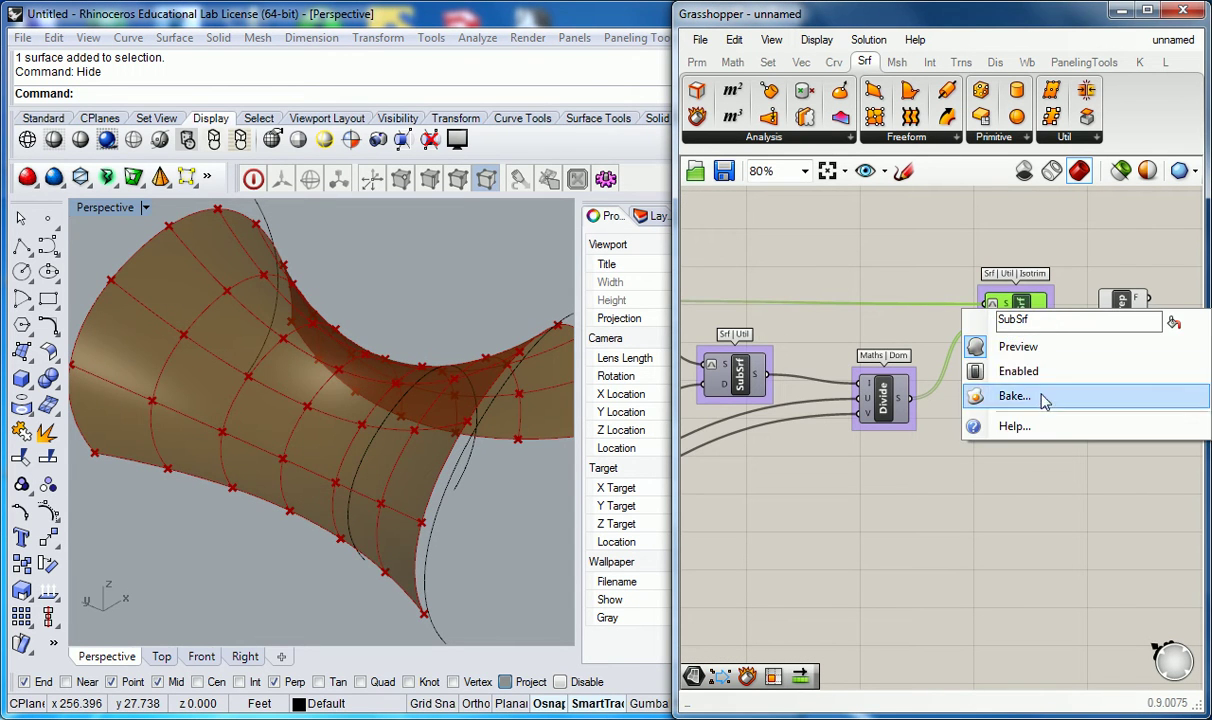
pyautogui.click(1036, 352)
pyautogui.scroll(-2, 1055, 276)
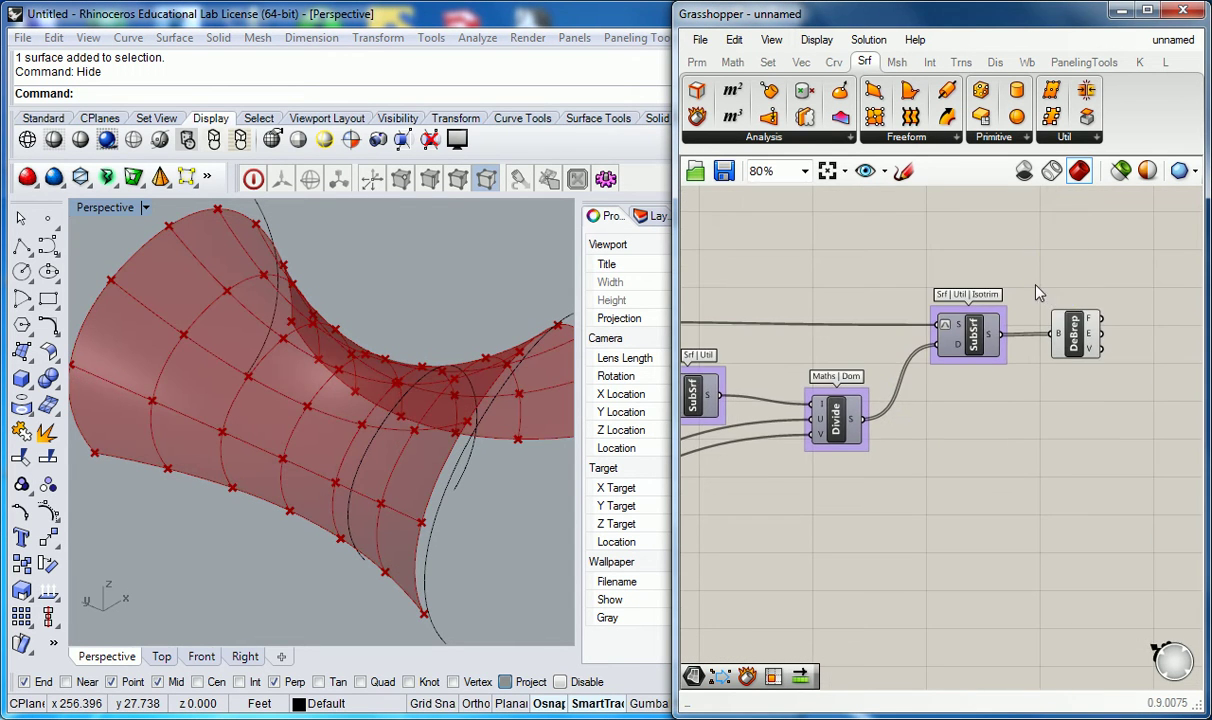
pyautogui.moveTo(944, 320); pyautogui.dragTo(1004, 357, button='right')
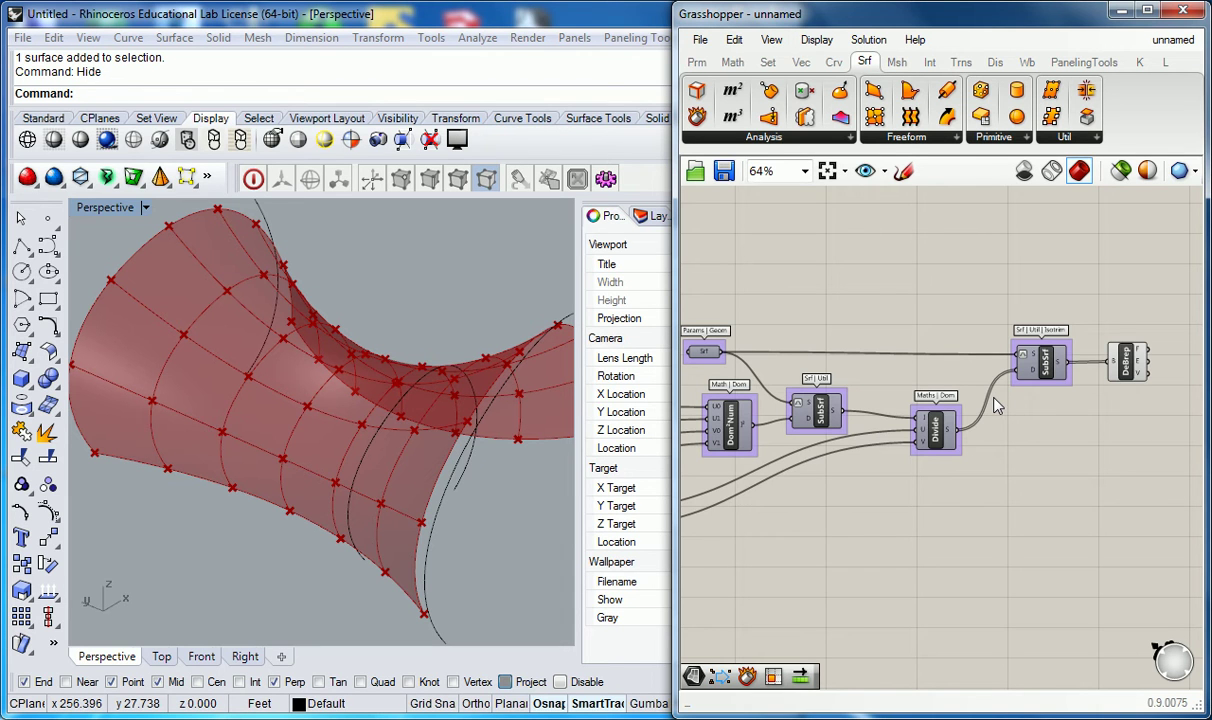
pyautogui.scroll(2, 1155, 330)
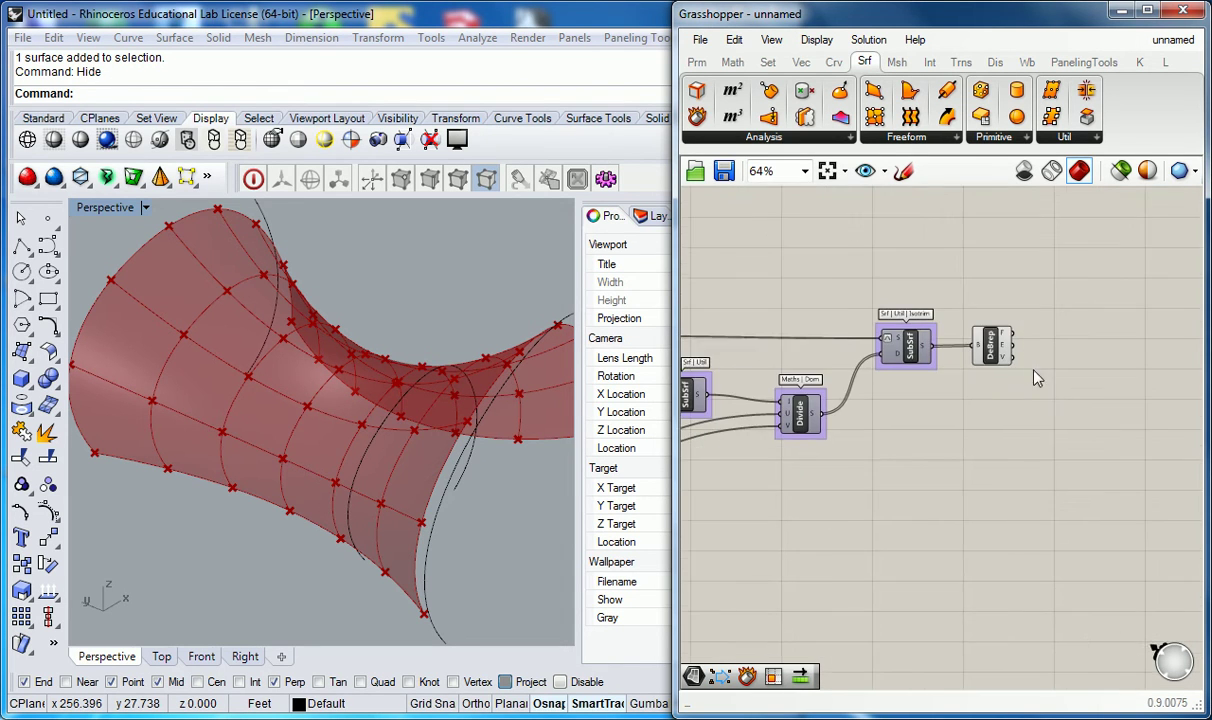
# Centre Deconstruct Brep and inspect the vertex points on its V output
pyautogui.moveTo(1084, 334); pyautogui.dragTo(936, 316, button='right')
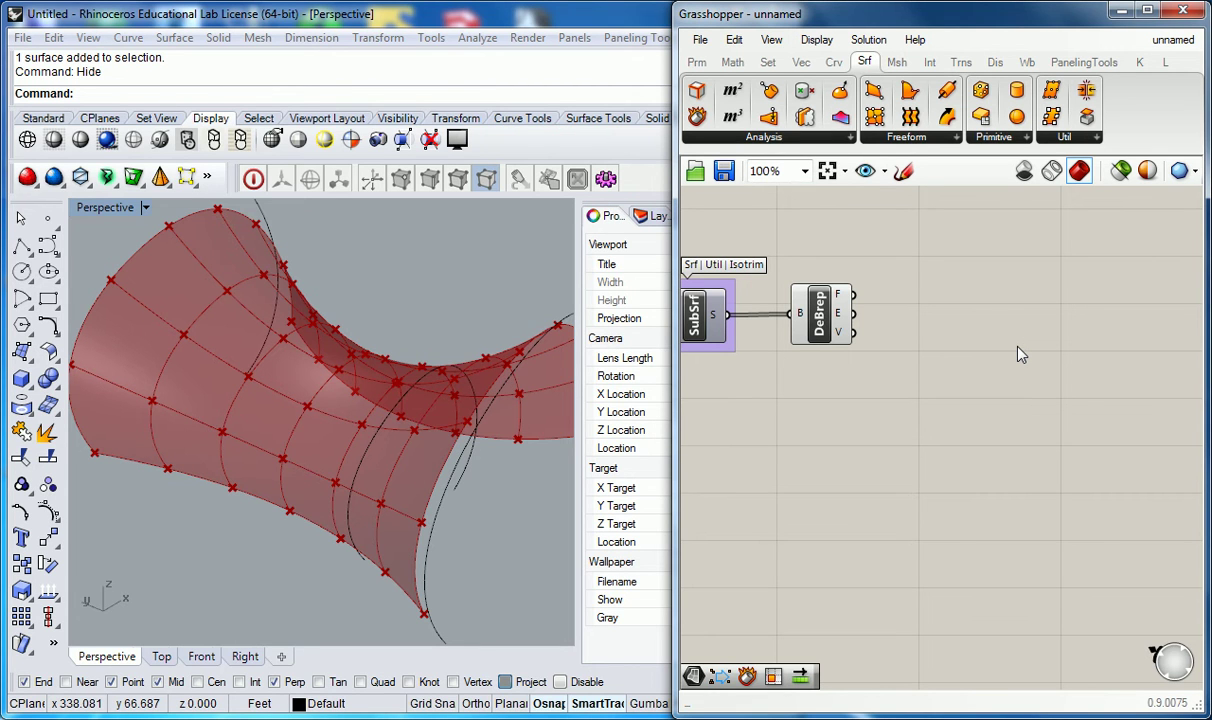
pyautogui.click(968, 341)
pyautogui.moveTo(843, 338)
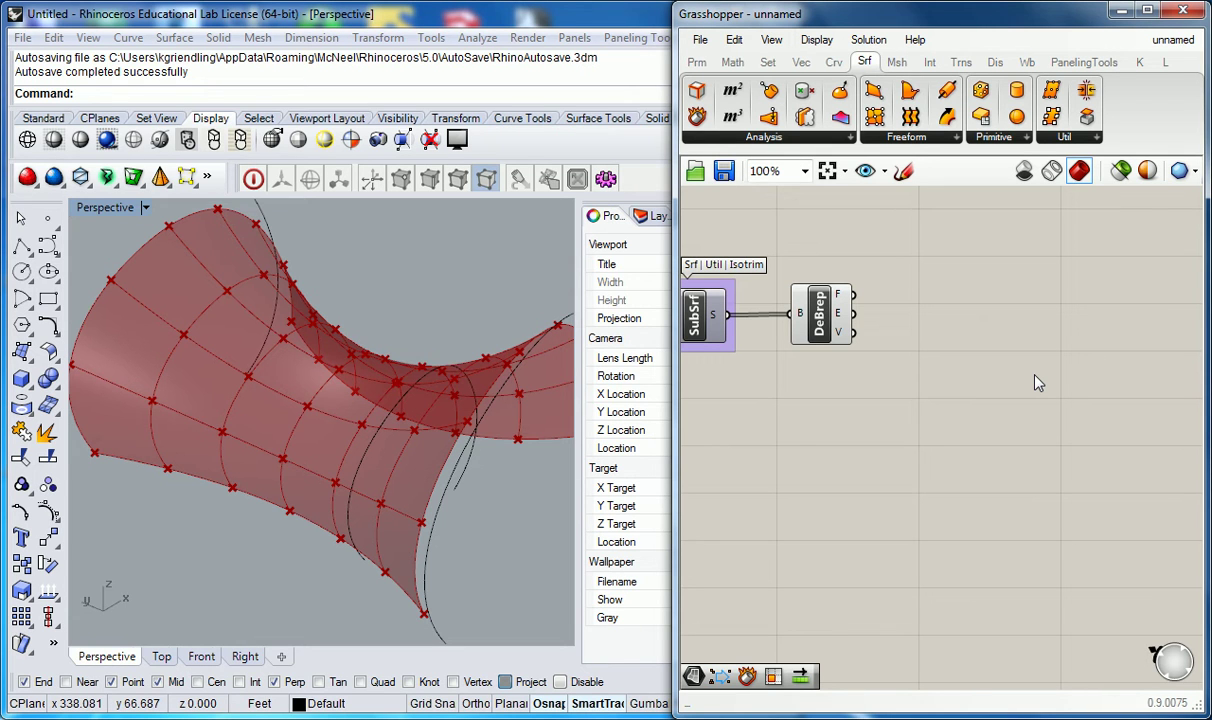
# Add a Surface From 4 Points (Srf4Pt) component from the Surface palette
pyautogui.moveTo(843, 337)
pyautogui.click(833, 62)
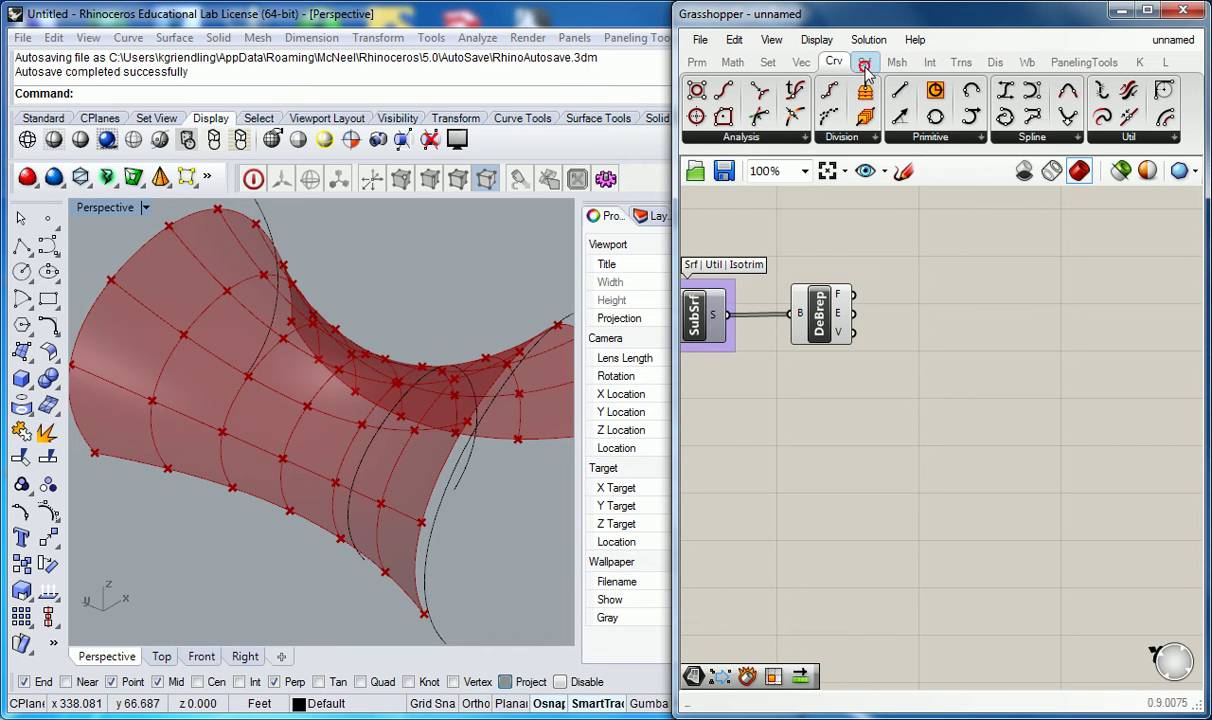
pyautogui.click(865, 63)
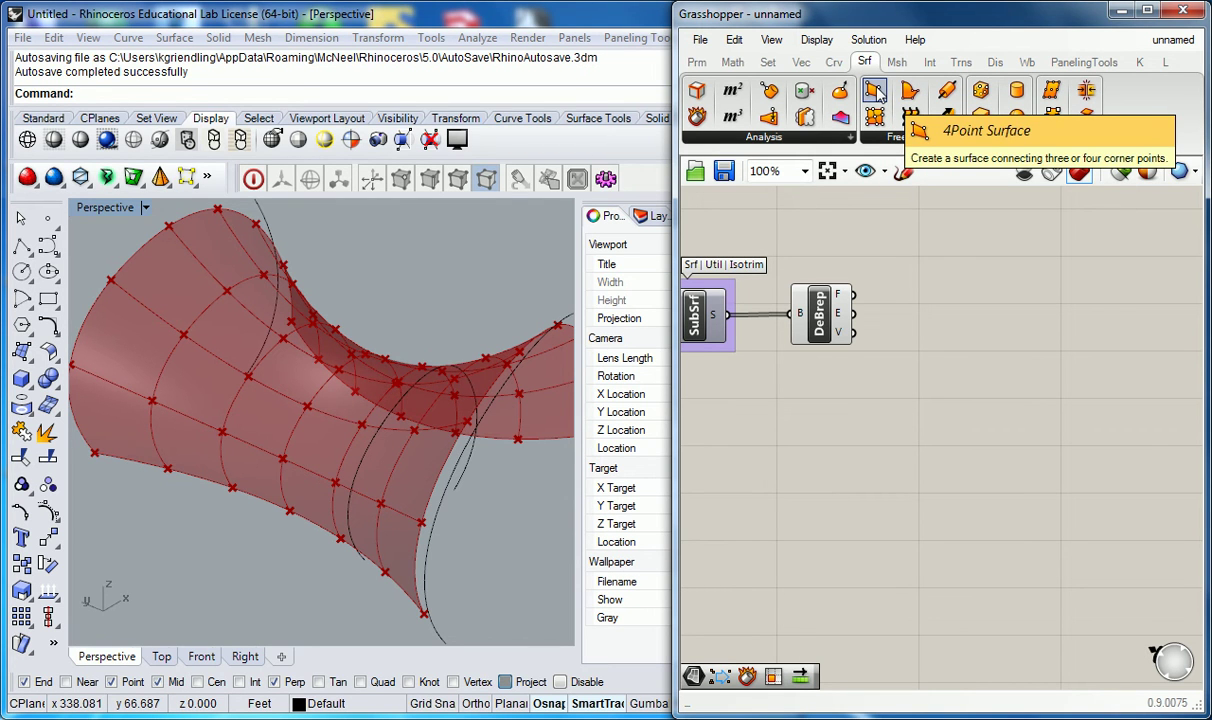
pyautogui.moveTo(875, 90); pyautogui.dragTo(910, 370)
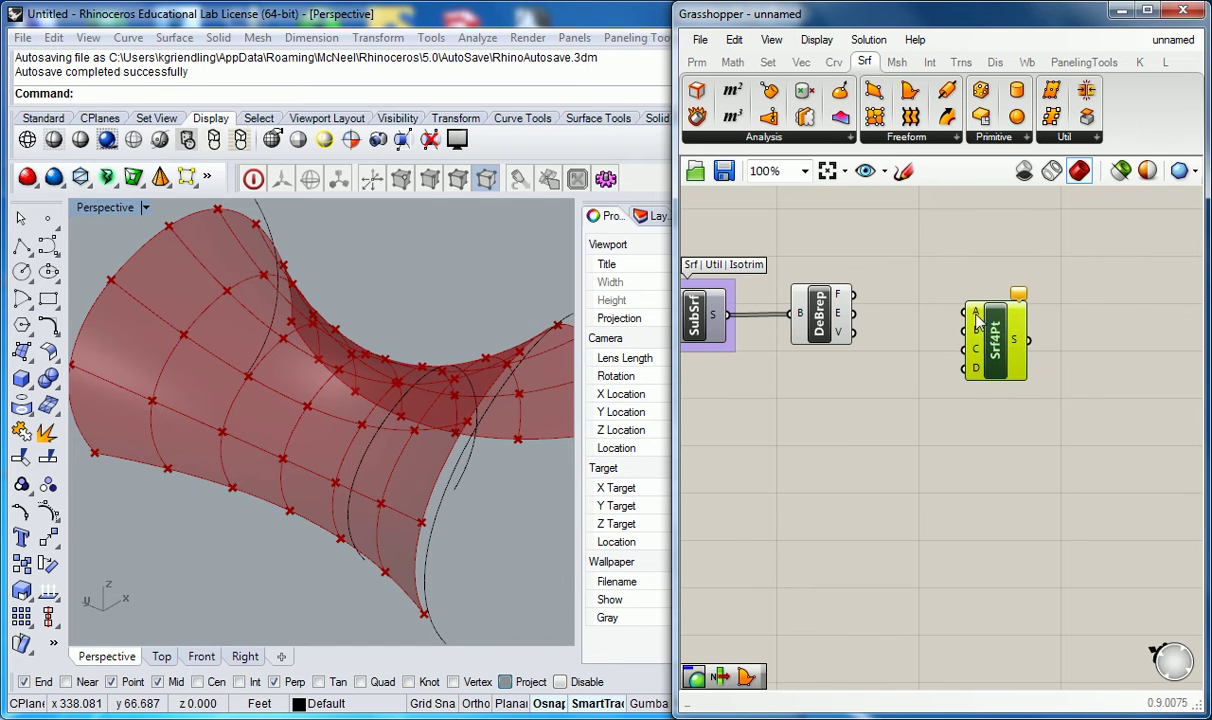
# Move Srf4Pt to the right side of the canvas, clear of DeBrep
pyautogui.moveTo(995, 340); pyautogui.dragTo(993, 318)
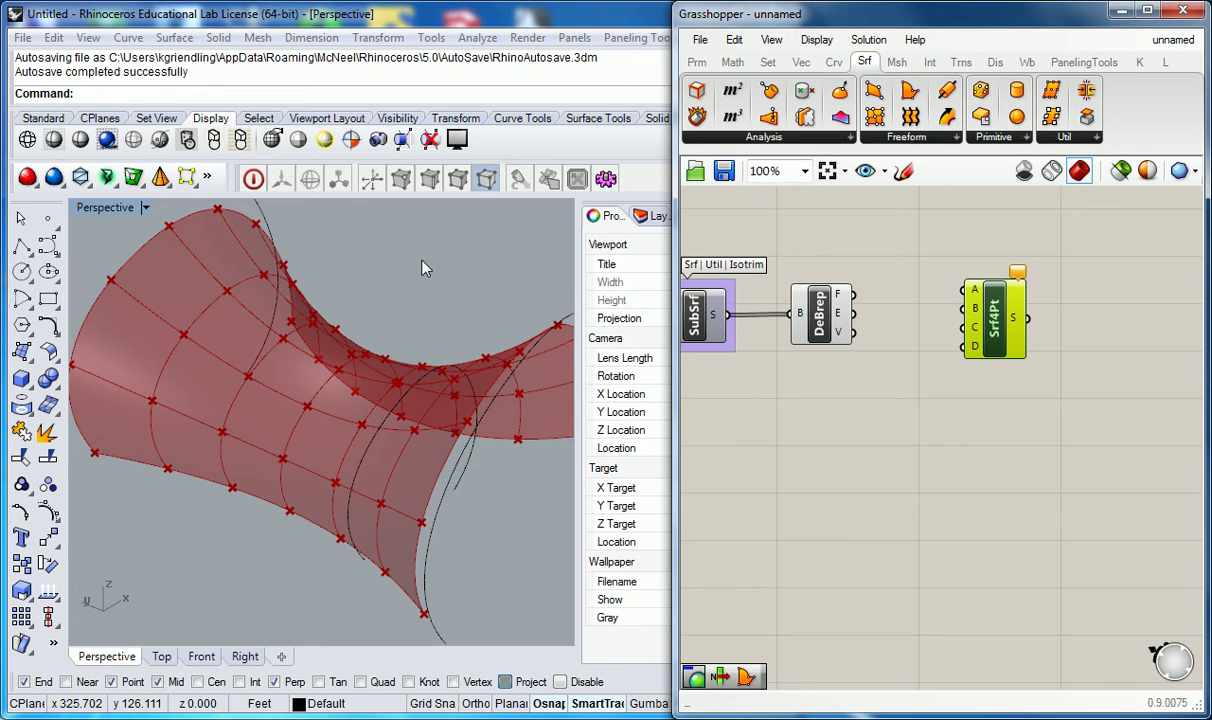
pyautogui.click(940, 300)
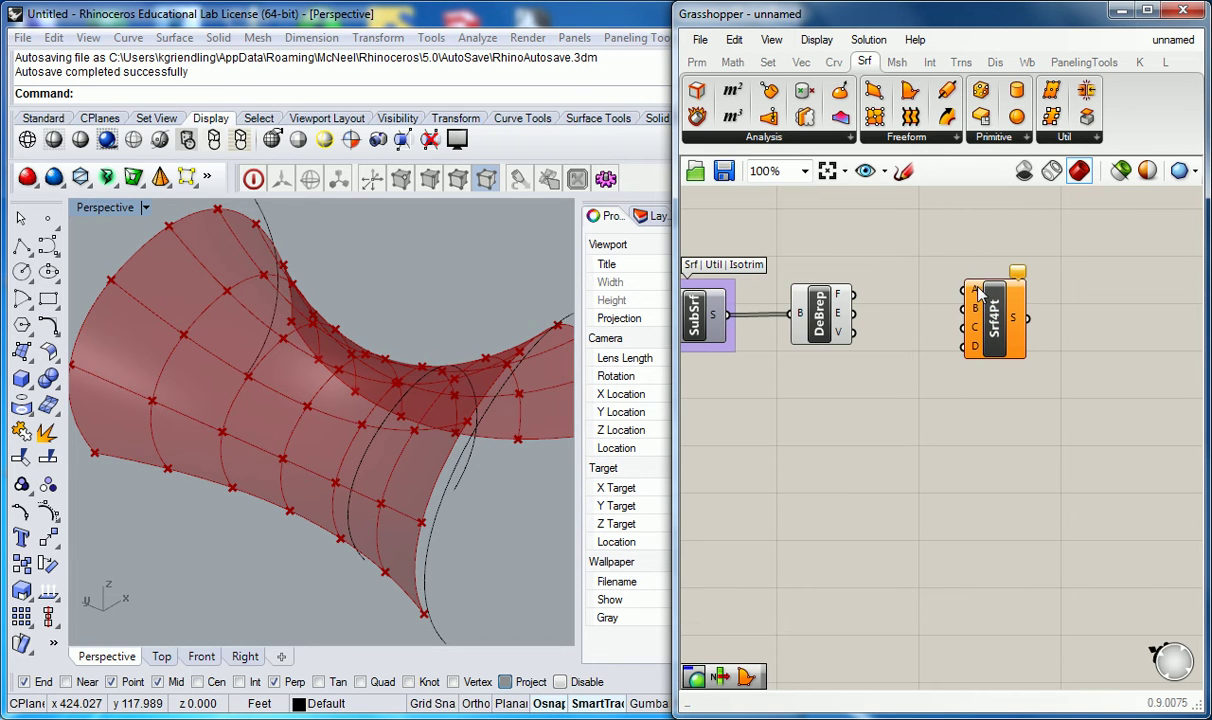
pyautogui.moveTo(1007, 348); pyautogui.dragTo(1134, 393)
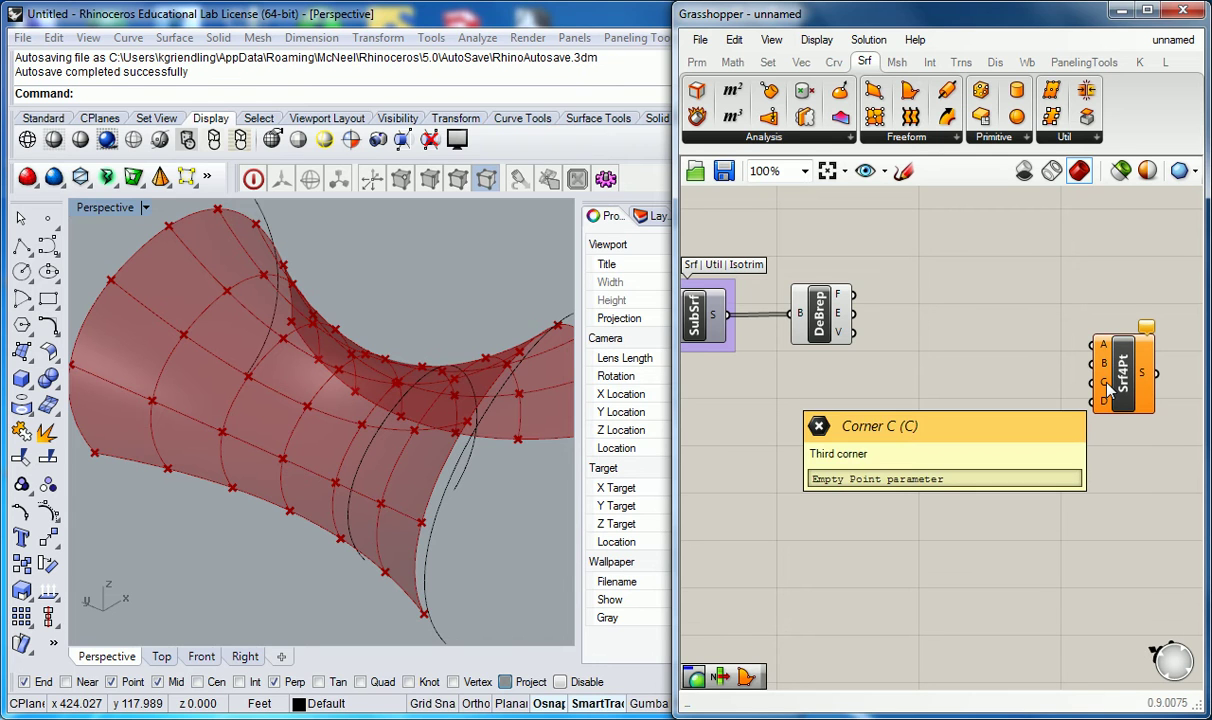
pyautogui.moveTo(1112, 386); pyautogui.dragTo(1147, 392)
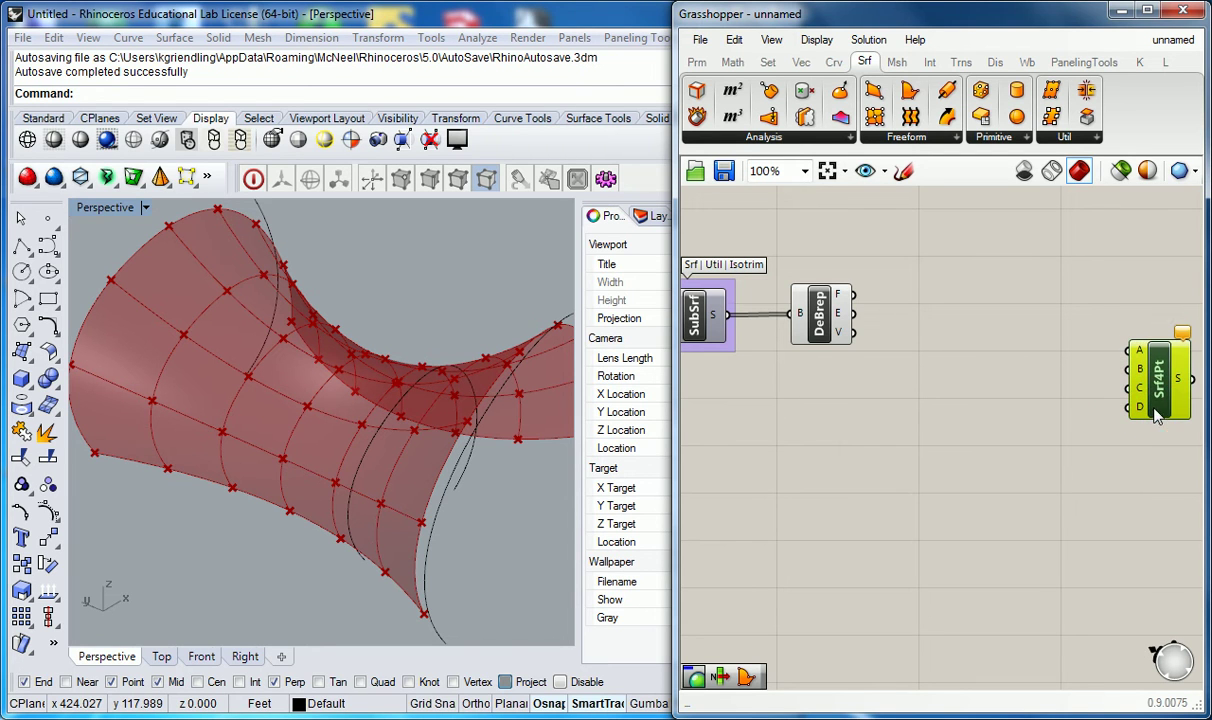
# Place a List Item from the Sets tab's List panel between DeBrep and Srf4Pt
pyautogui.click(1040, 322)
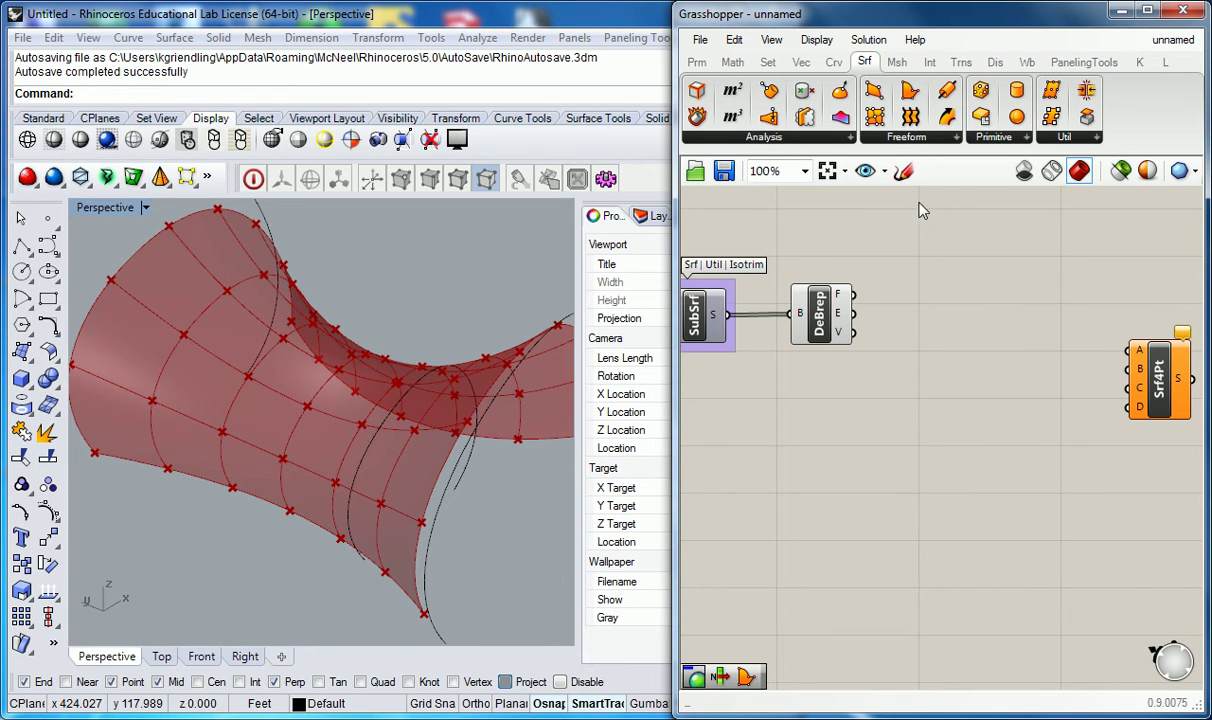
pyautogui.moveTo(786, 64)
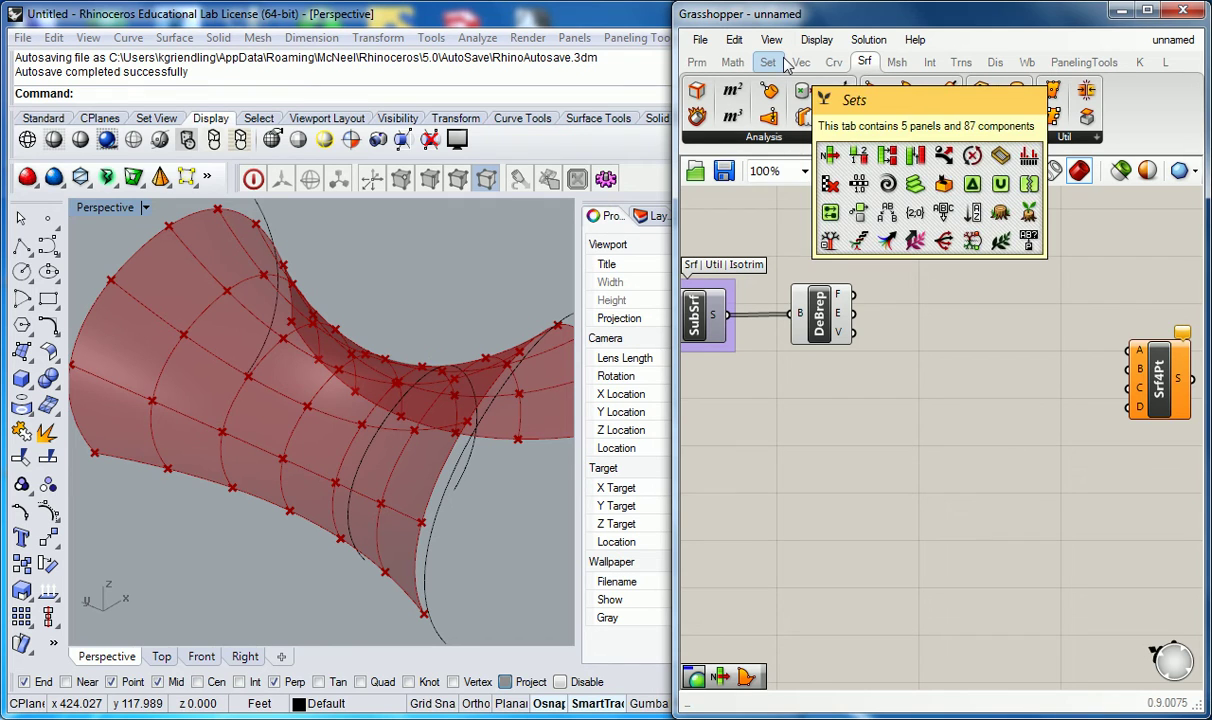
pyautogui.click(765, 63)
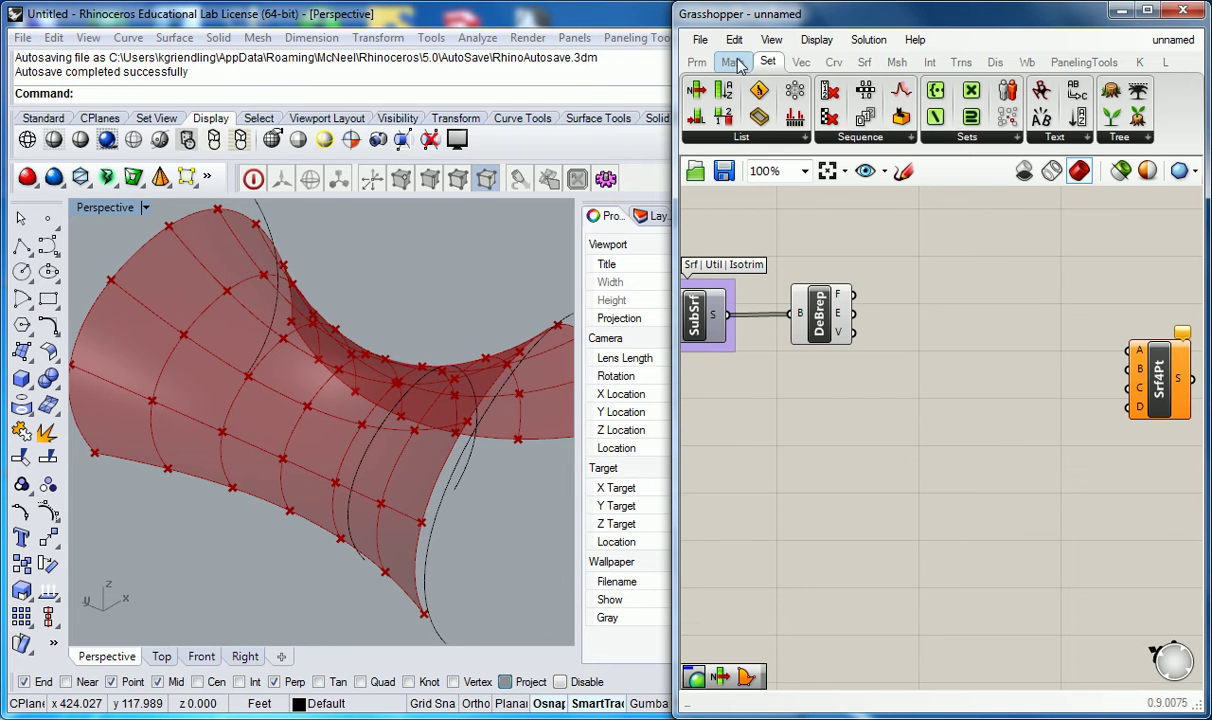
pyautogui.click(794, 140)
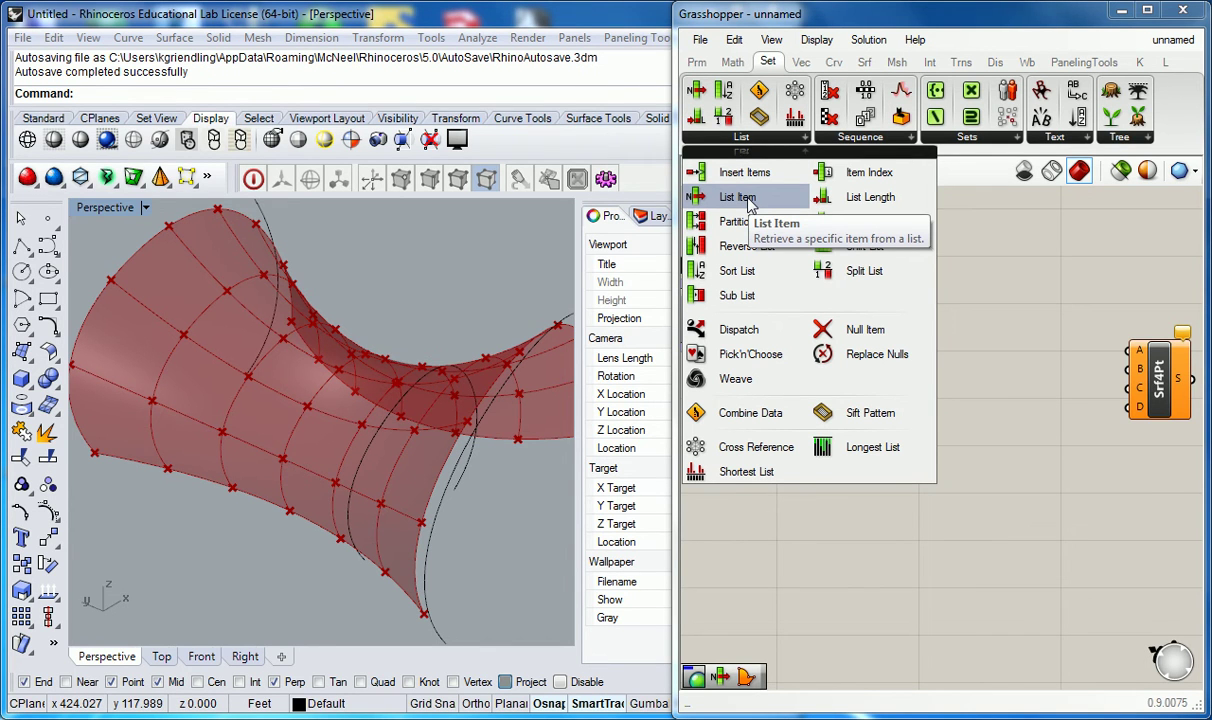
pyautogui.moveTo(748, 199); pyautogui.dragTo(988, 350)
pyautogui.moveTo(1150, 375); pyautogui.dragTo(1137, 387)
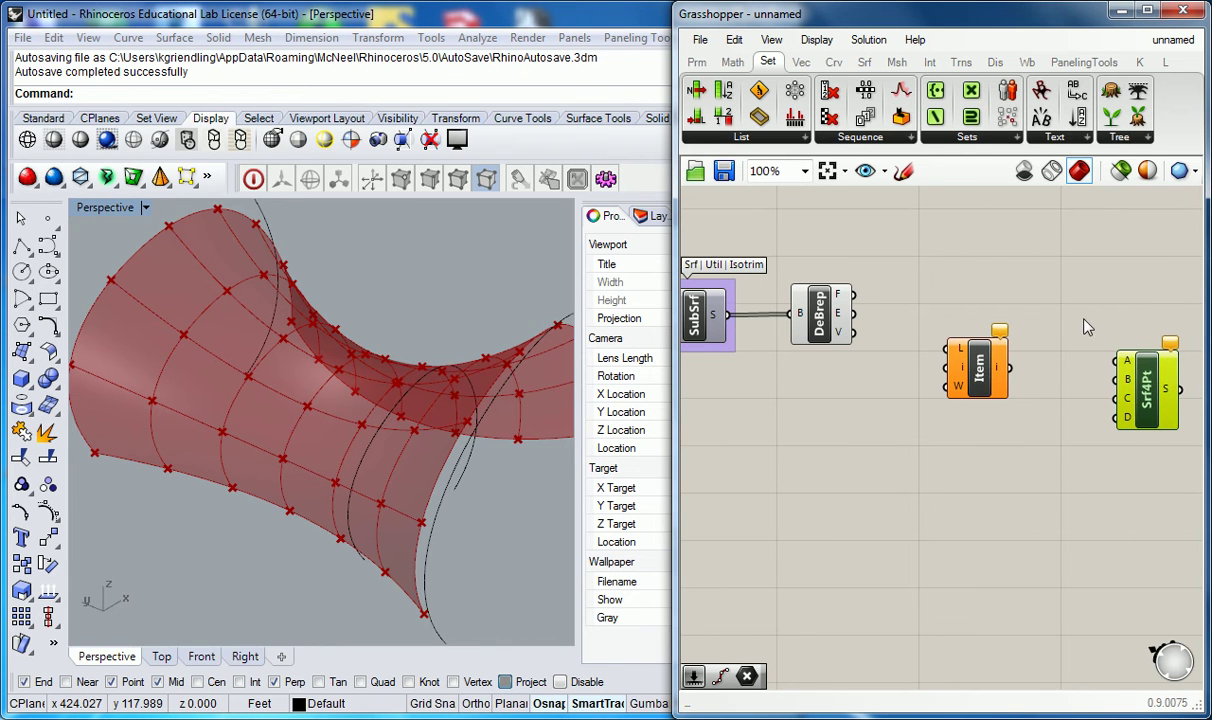
pyautogui.moveTo(960, 368); pyautogui.dragTo(962, 355)
pyautogui.click(941, 281)
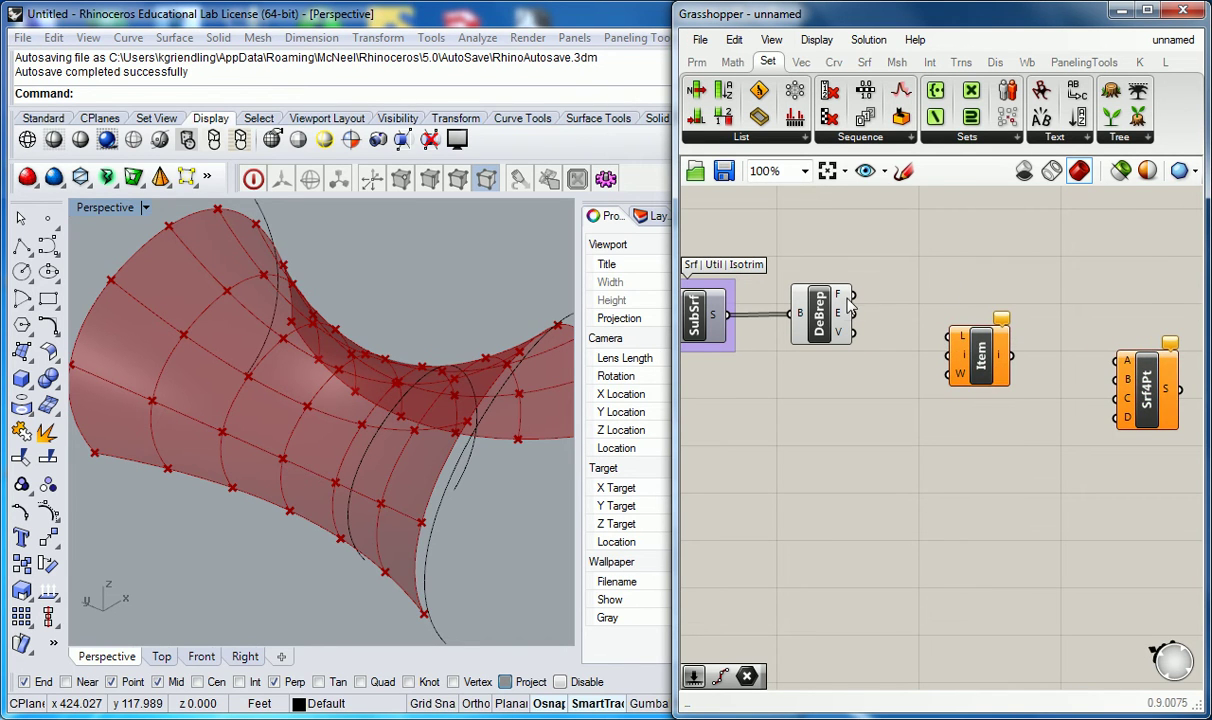
pyautogui.moveTo(846, 335)
pyautogui.moveTo(966, 345)
pyautogui.moveTo(1124, 362)
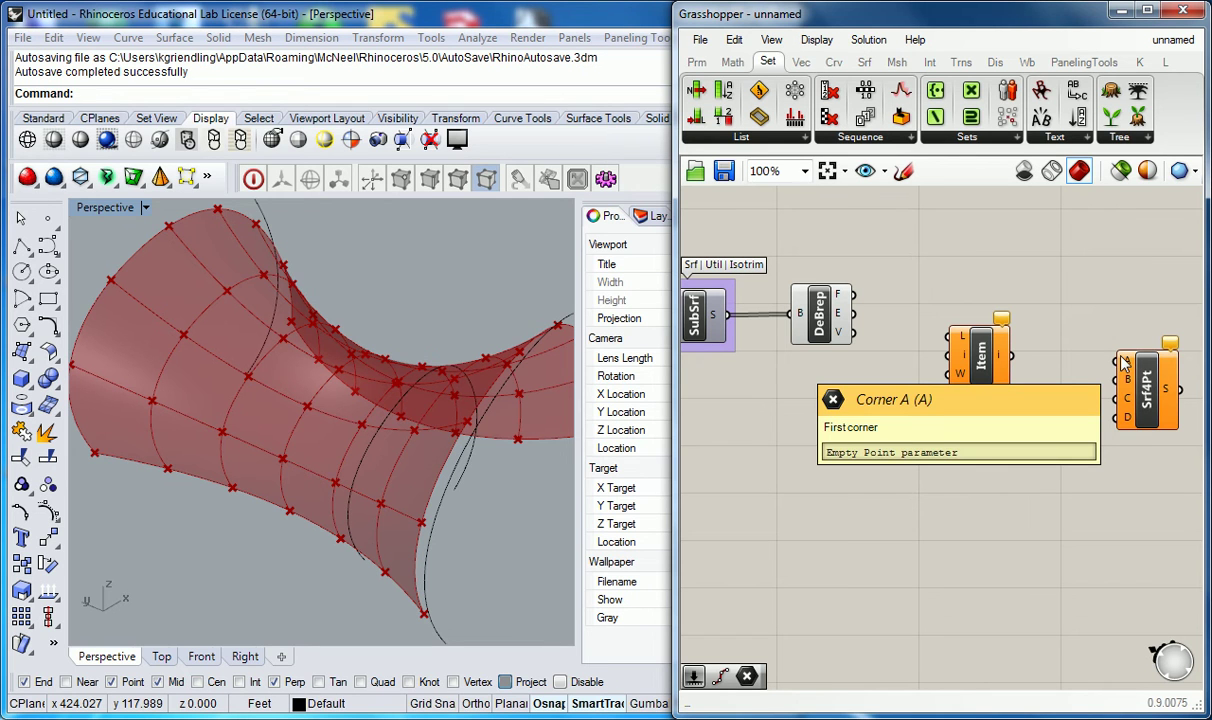
# Create a 0<1<3 slider wired to List Item's i, and wire DeBrep's V into L
pyautogui.moveTo(958, 352); pyautogui.dragTo(1002, 357)
pyautogui.doubleClick(882, 380)
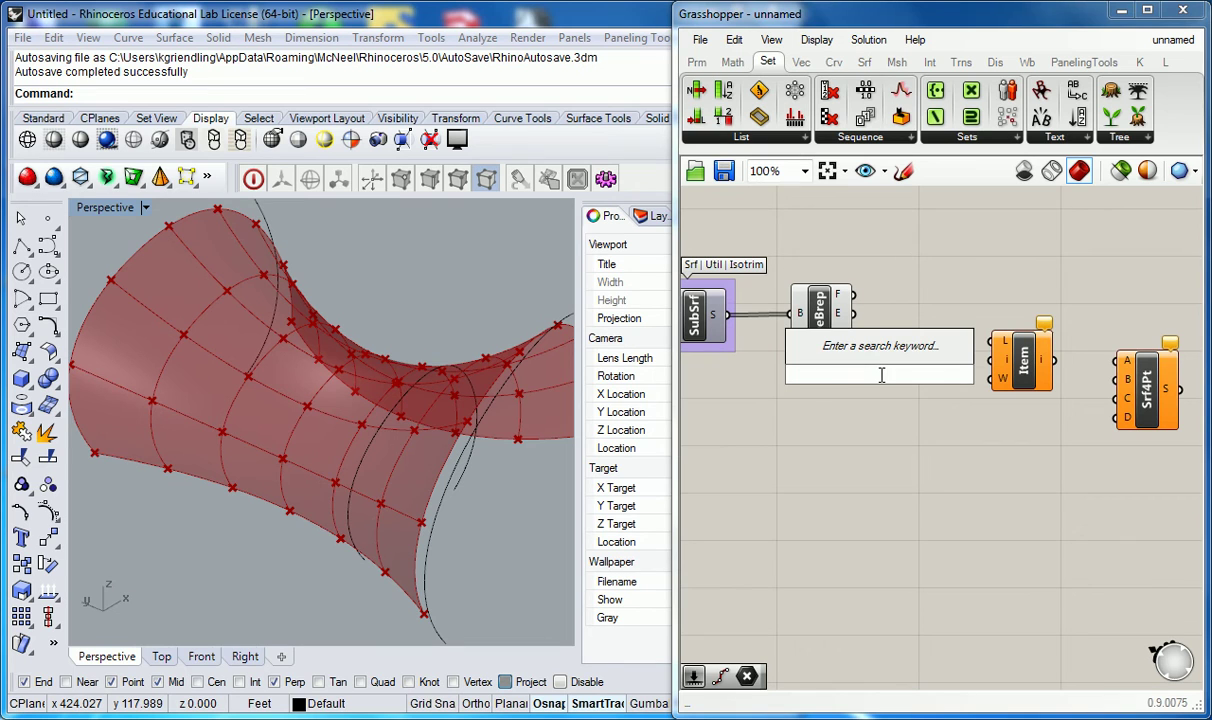
pyautogui.write('0<1<')
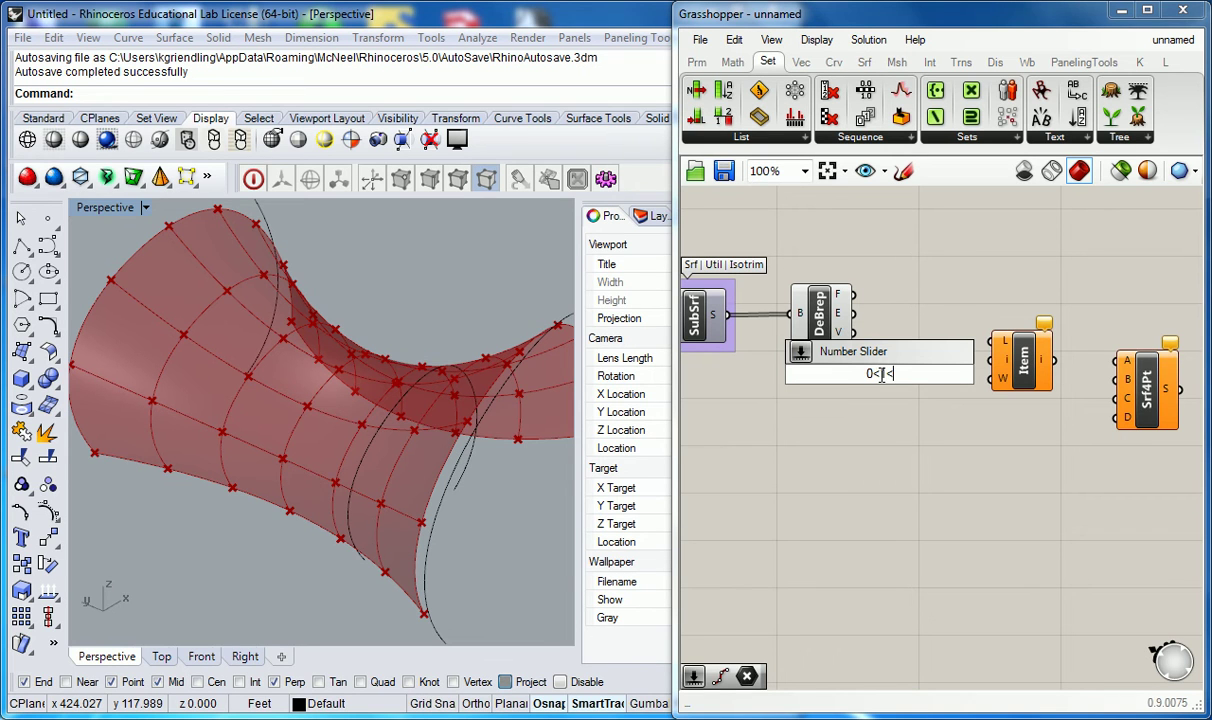
pyautogui.write('3')
pyautogui.press('Return')
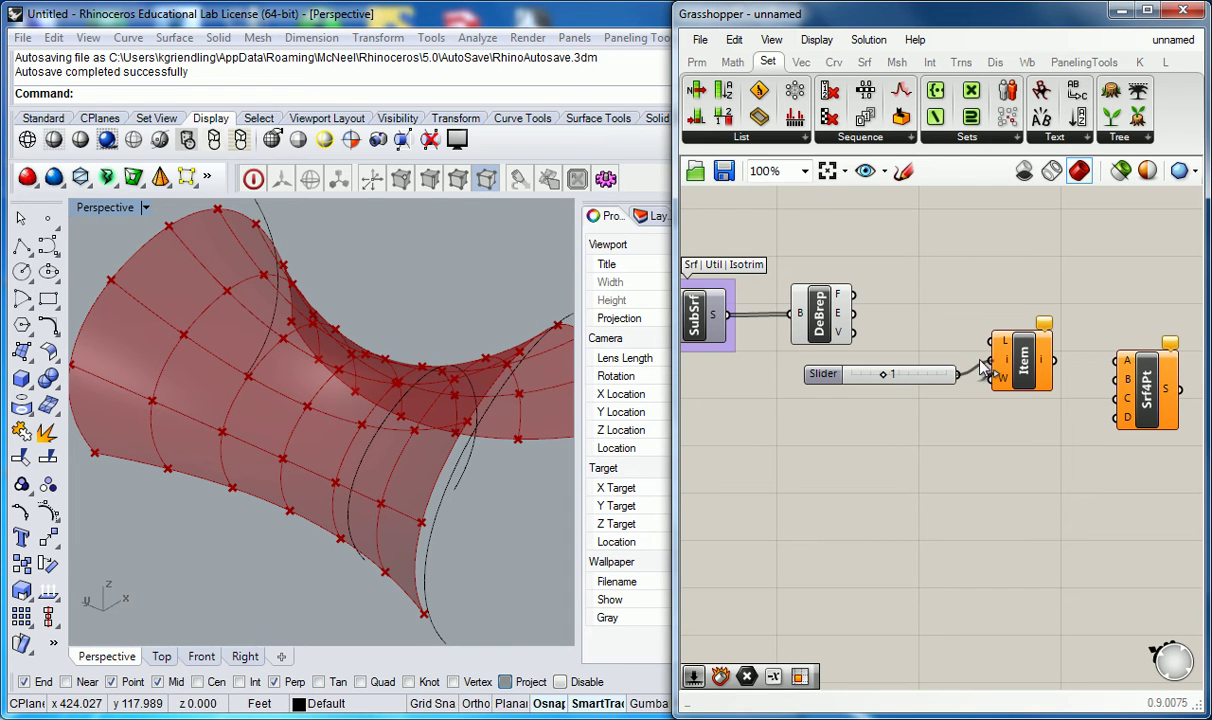
pyautogui.moveTo(957, 374); pyautogui.dragTo(1030, 375)
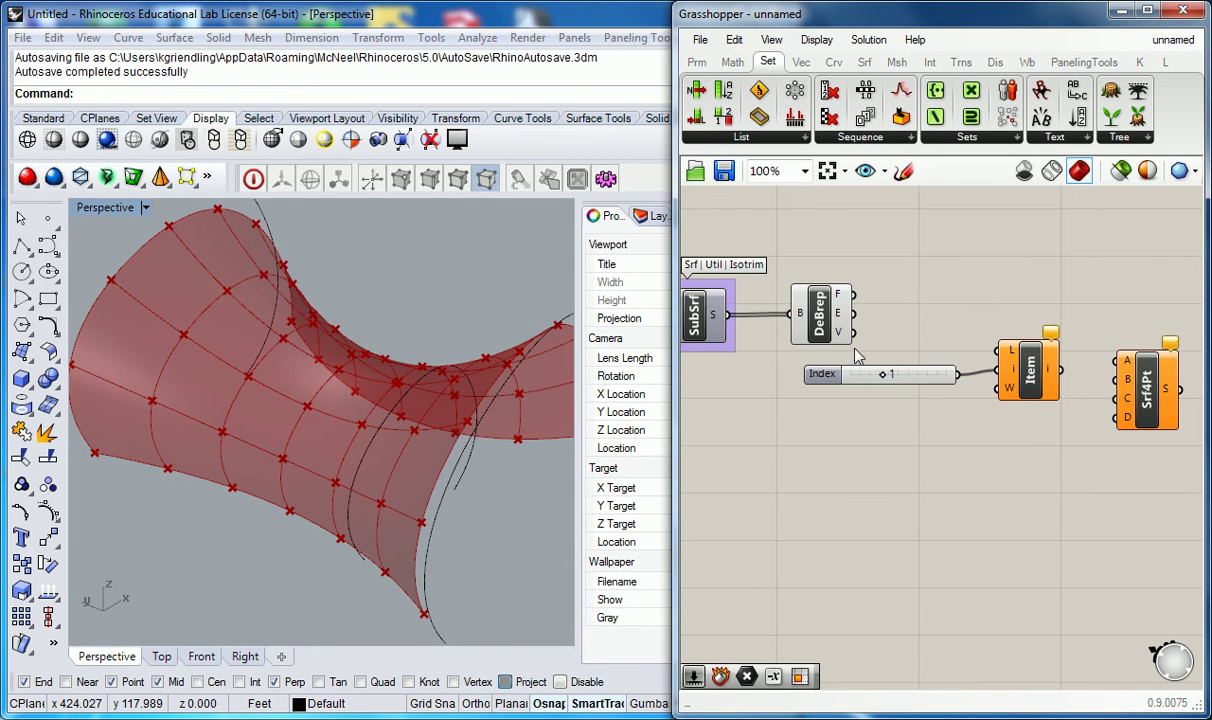
pyautogui.moveTo(852, 332); pyautogui.dragTo(1041, 364)
pyautogui.click(1030, 322)
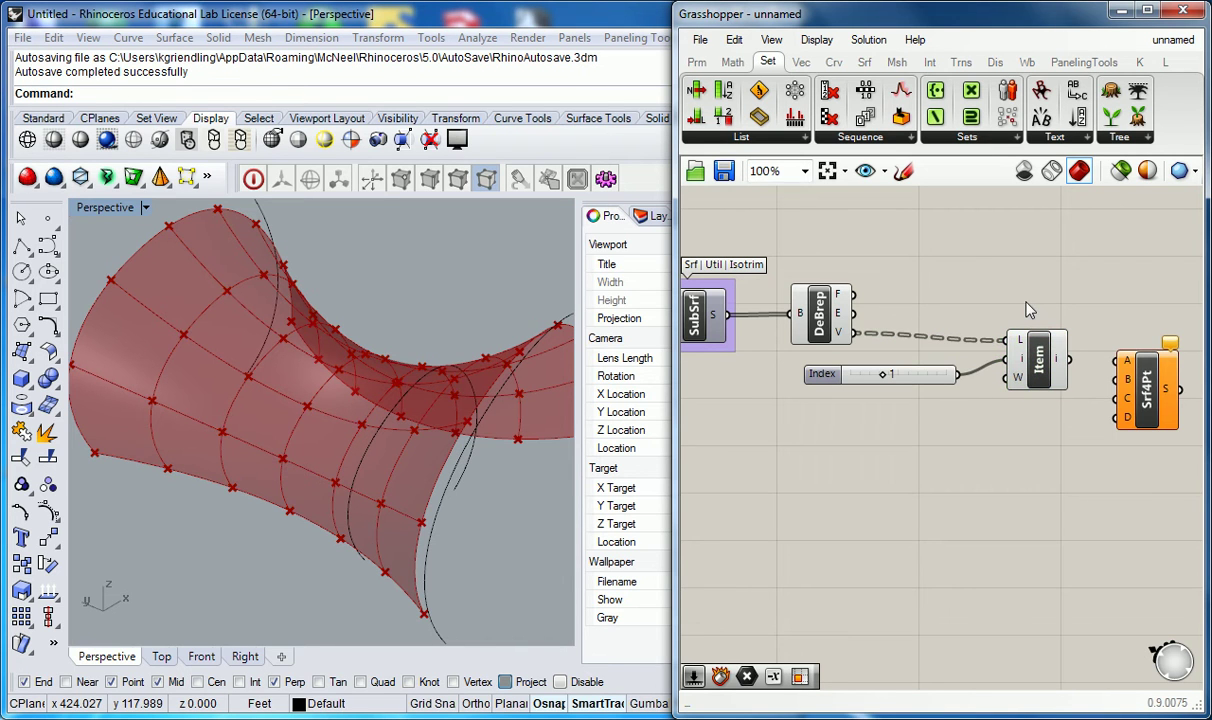
# Set the Index slider to 0
pyautogui.moveTo(1030, 322); pyautogui.dragTo(910, 312, button='right')
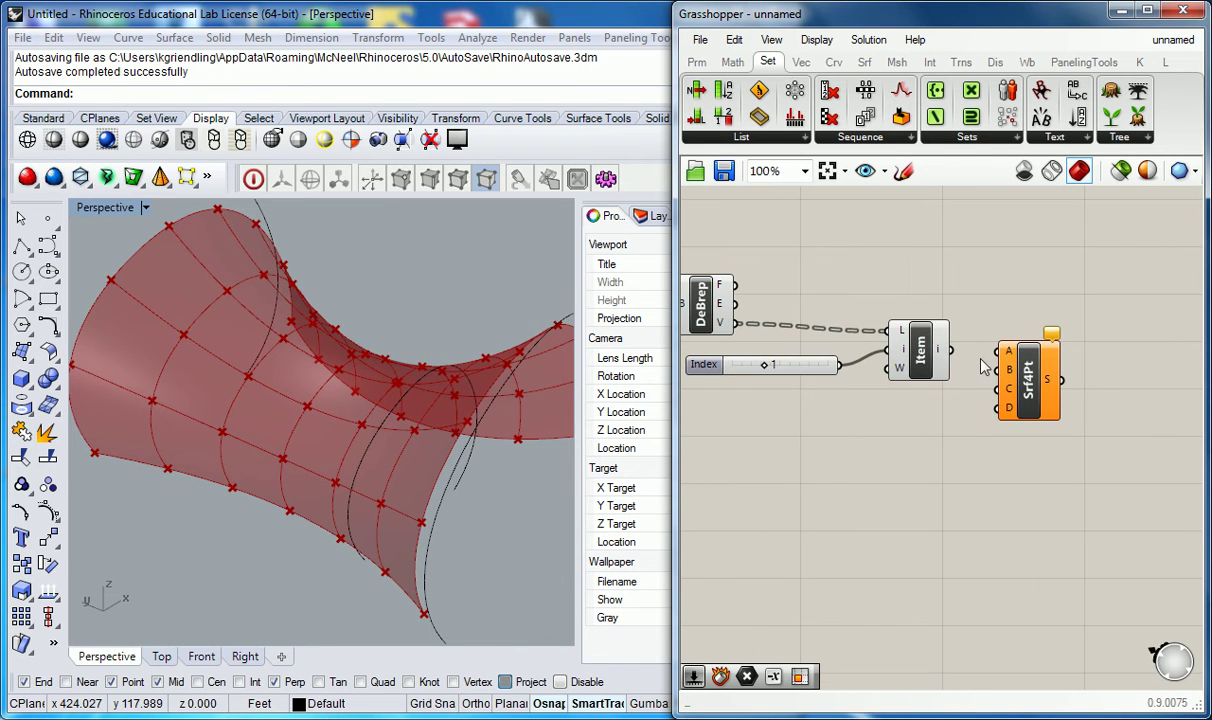
pyautogui.click(1043, 385)
pyautogui.moveTo(842, 409); pyautogui.dragTo(920, 419, button='right')
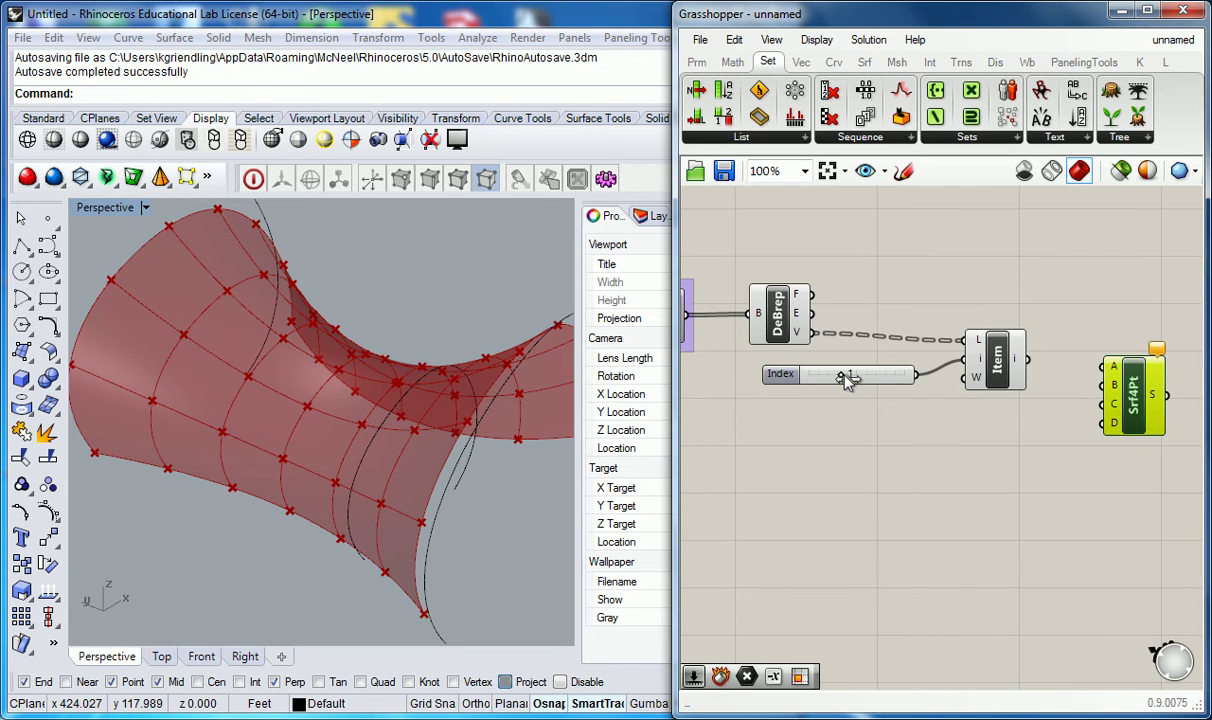
pyautogui.moveTo(845, 374); pyautogui.dragTo(815, 380)
pyautogui.moveTo(1023, 295); pyautogui.dragTo(901, 360, button='right')
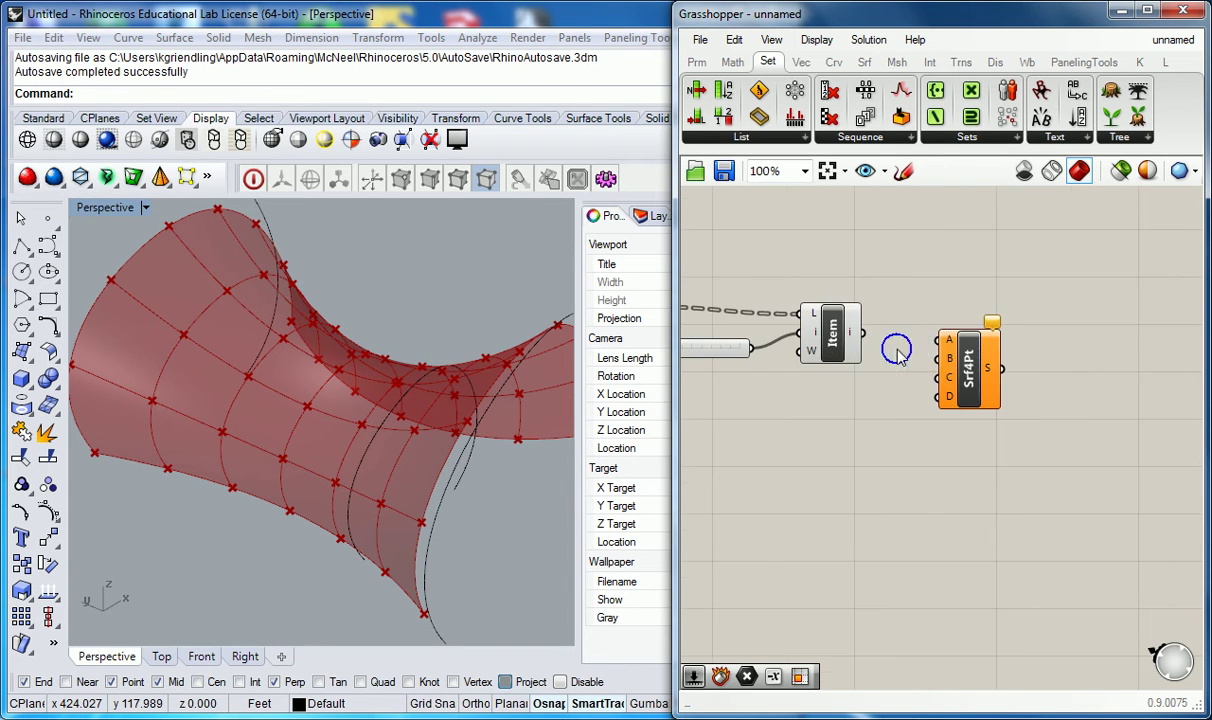
pyautogui.click(1023, 380)
pyautogui.scroll(-2, 952, 392)
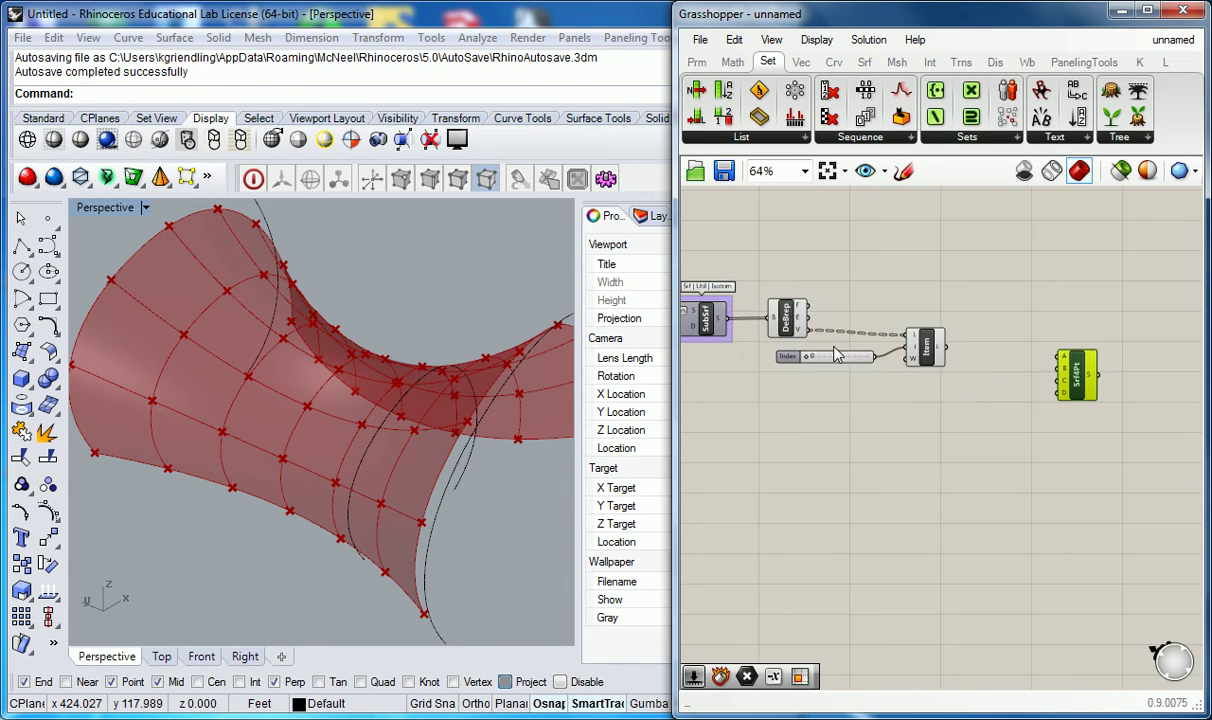
# Enlarge the Grasshopper window and move the Index slider and List Item pair right
pyautogui.moveTo(674, 358); pyautogui.dragTo(499, 380)
pyautogui.moveTo(675, 412); pyautogui.dragTo(742, 428, button='right')
pyautogui.moveTo(866, 297); pyautogui.dragTo(642, 396)
pyautogui.moveTo(764, 377); pyautogui.dragTo(815, 375)
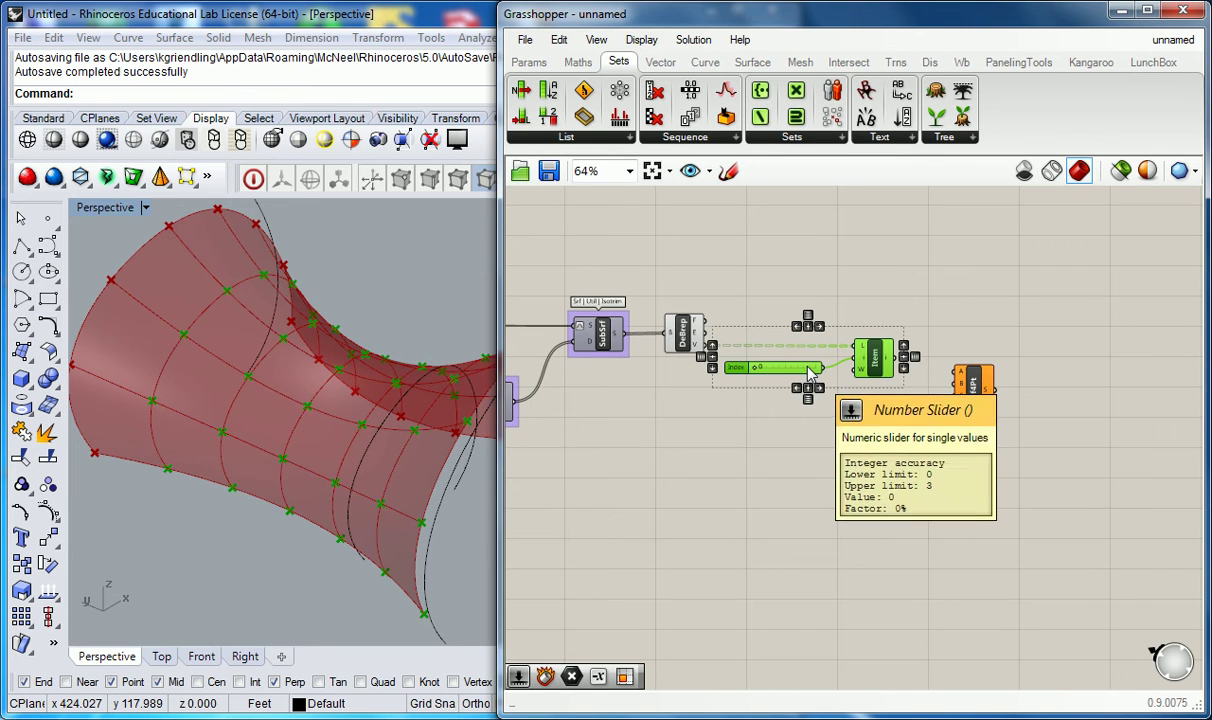
# Duplicate the Index slider and List Item pair twice, setting the copies to 1 and 2
pyautogui.scroll(2, 848, 378)
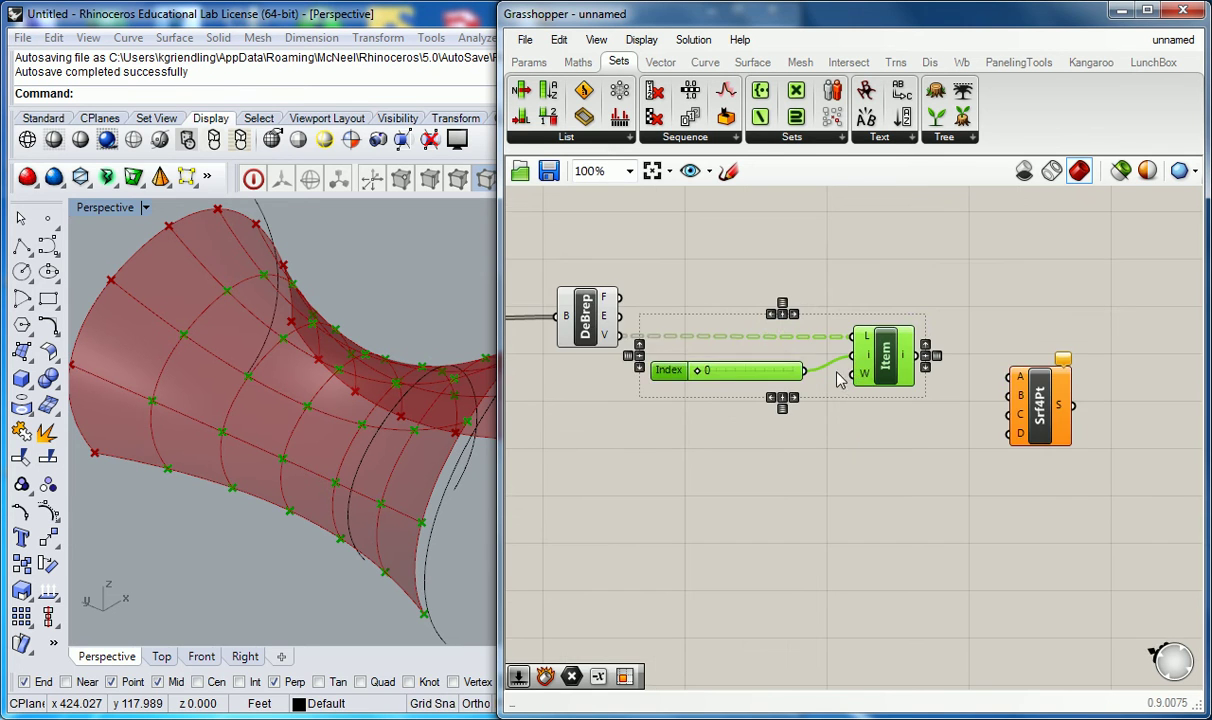
pyautogui.click(846, 384)
pyautogui.click(864, 256)
pyautogui.moveTo(842, 328); pyautogui.dragTo(698, 460)
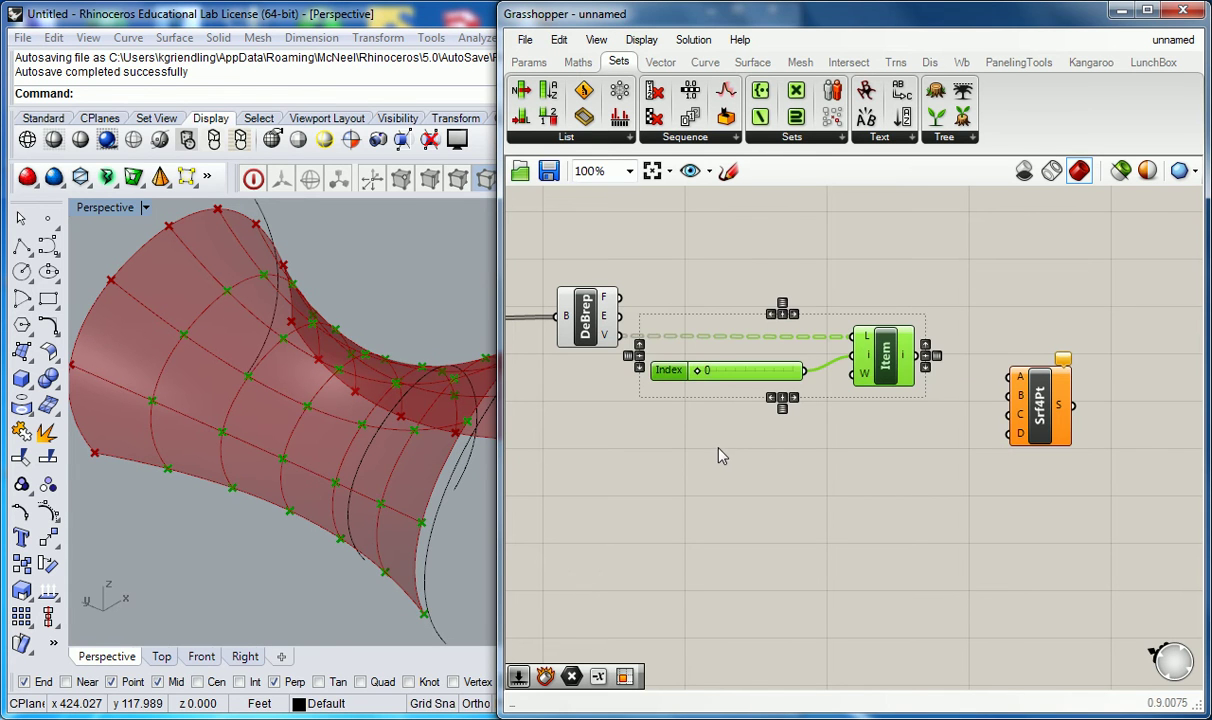
pyautogui.keyDown('alt'); pyautogui.moveTo(873, 362); pyautogui.dragTo(873, 500); pyautogui.keyUp('alt')
pyautogui.click(690, 433)
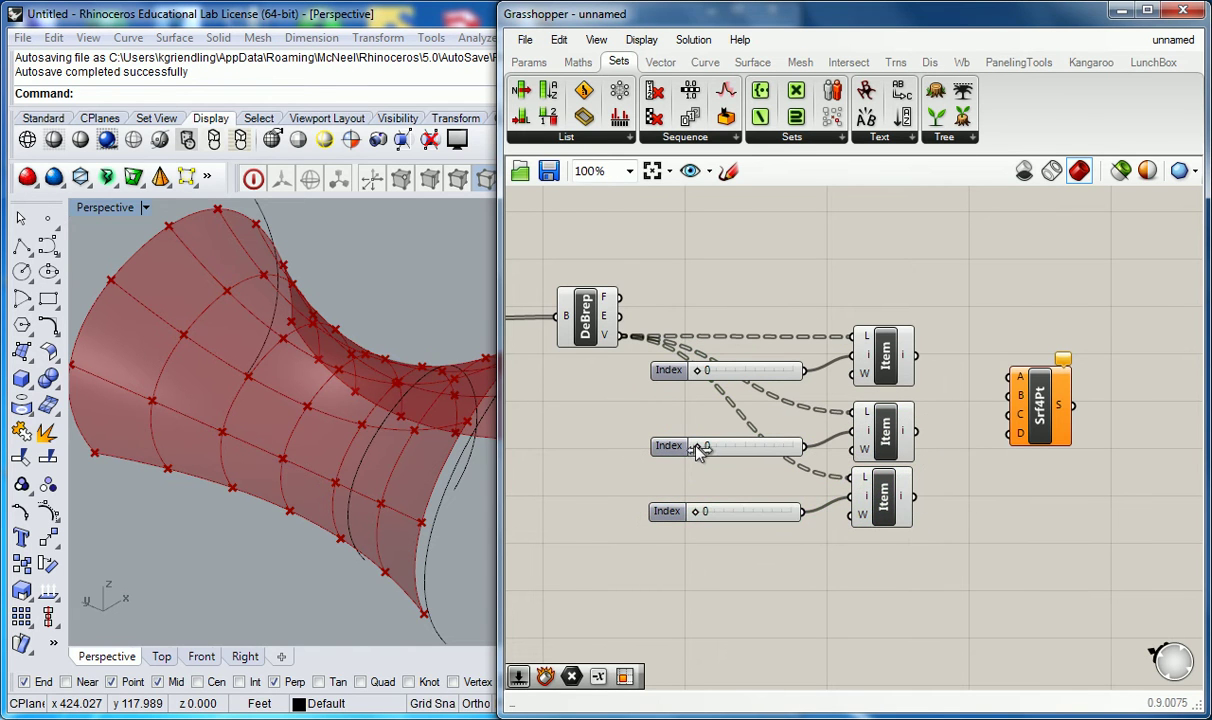
pyautogui.moveTo(696, 512); pyautogui.dragTo(746, 516)
pyautogui.moveTo(982, 378); pyautogui.dragTo(940, 358, button='right')
# Wire the three Item outputs into Srf4Pt's A, B and C corner inputs
pyautogui.moveTo(865, 343)
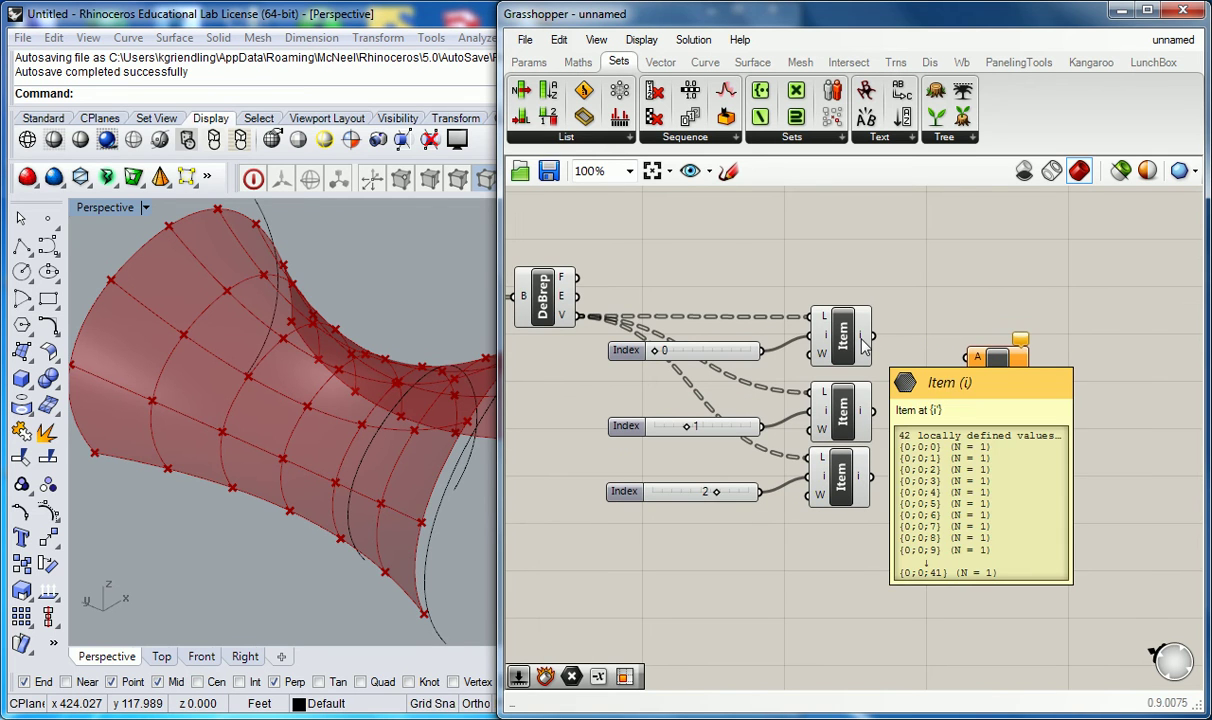
pyautogui.moveTo(872, 336); pyautogui.dragTo(966, 357)
pyautogui.moveTo(872, 411); pyautogui.dragTo(966, 376)
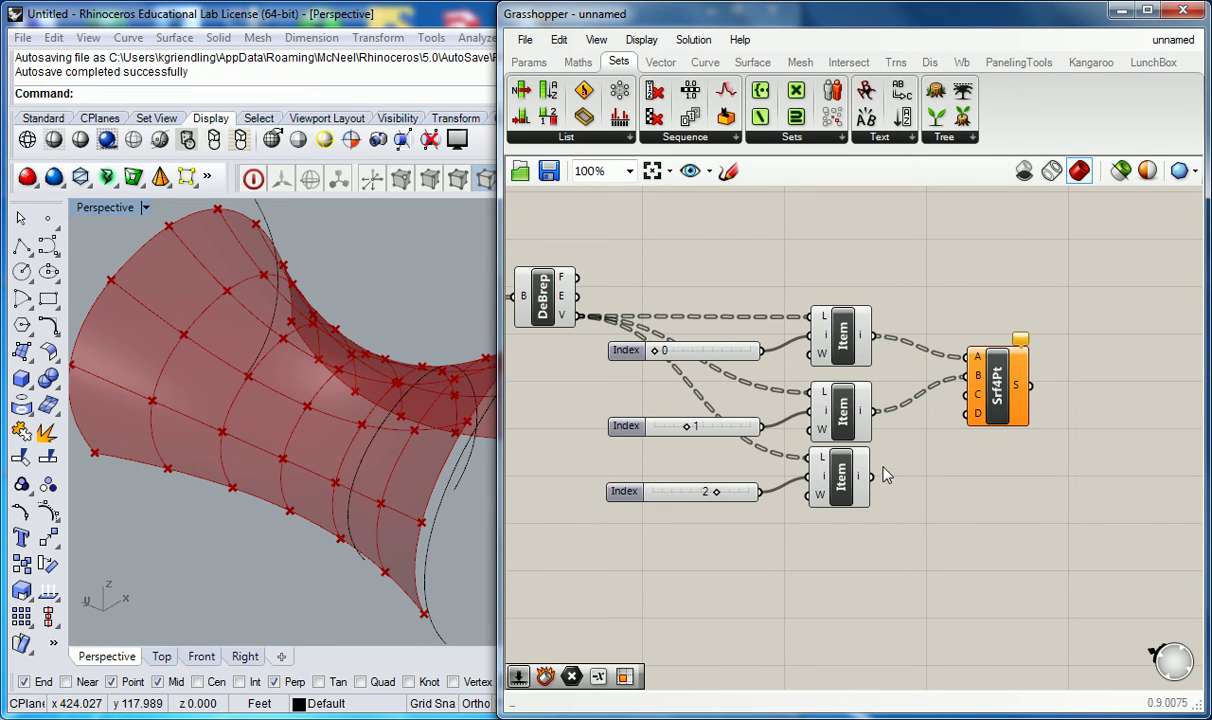
pyautogui.moveTo(872, 476); pyautogui.dragTo(968, 395)
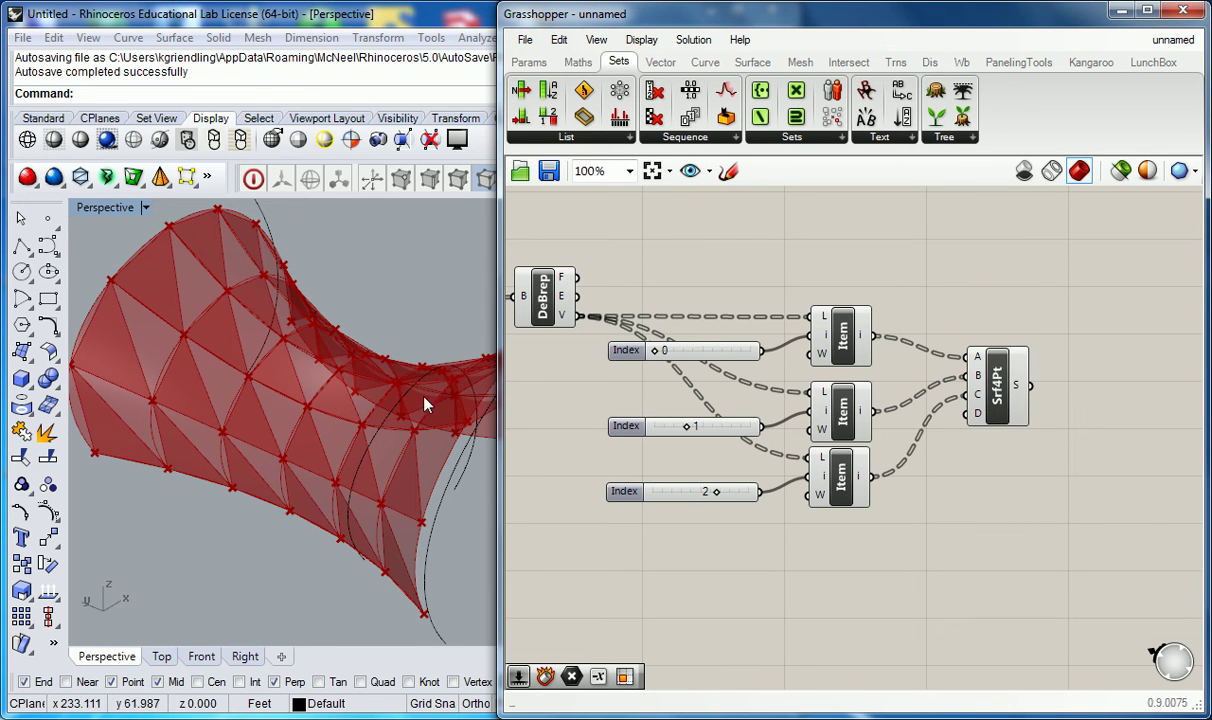
# Turn off DeBrep's preview and orbit to inspect the triangular panels
pyautogui.click(543, 300)
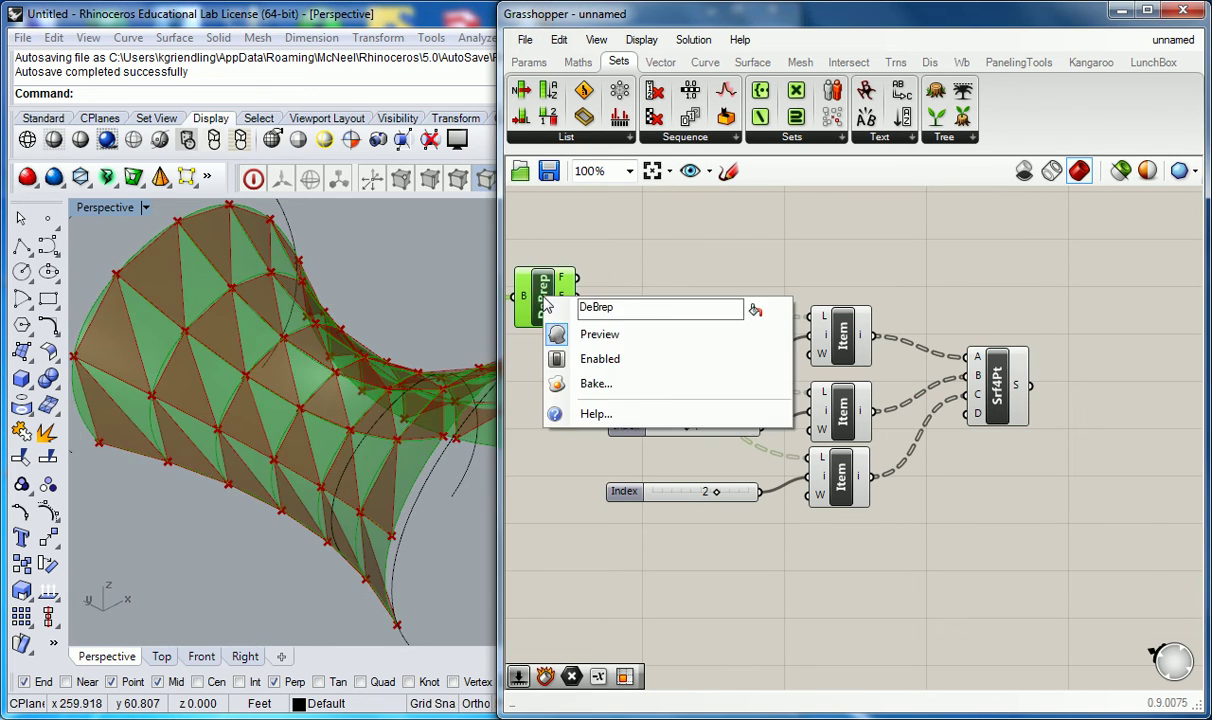
pyautogui.click(595, 334)
pyautogui.moveTo(400, 320); pyautogui.dragTo(137, 222, button='right')
pyautogui.moveTo(303, 315); pyautogui.dragTo(318, 396, button='right')
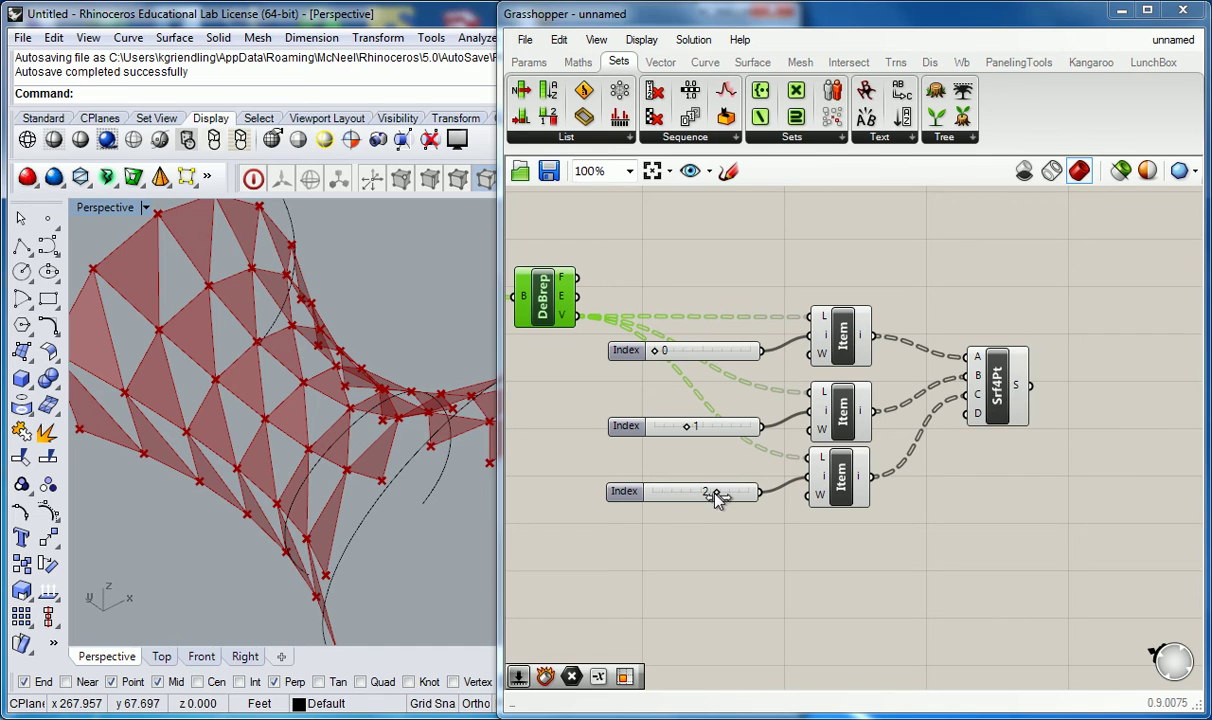
pyautogui.moveTo(716, 491); pyautogui.dragTo(749, 491)
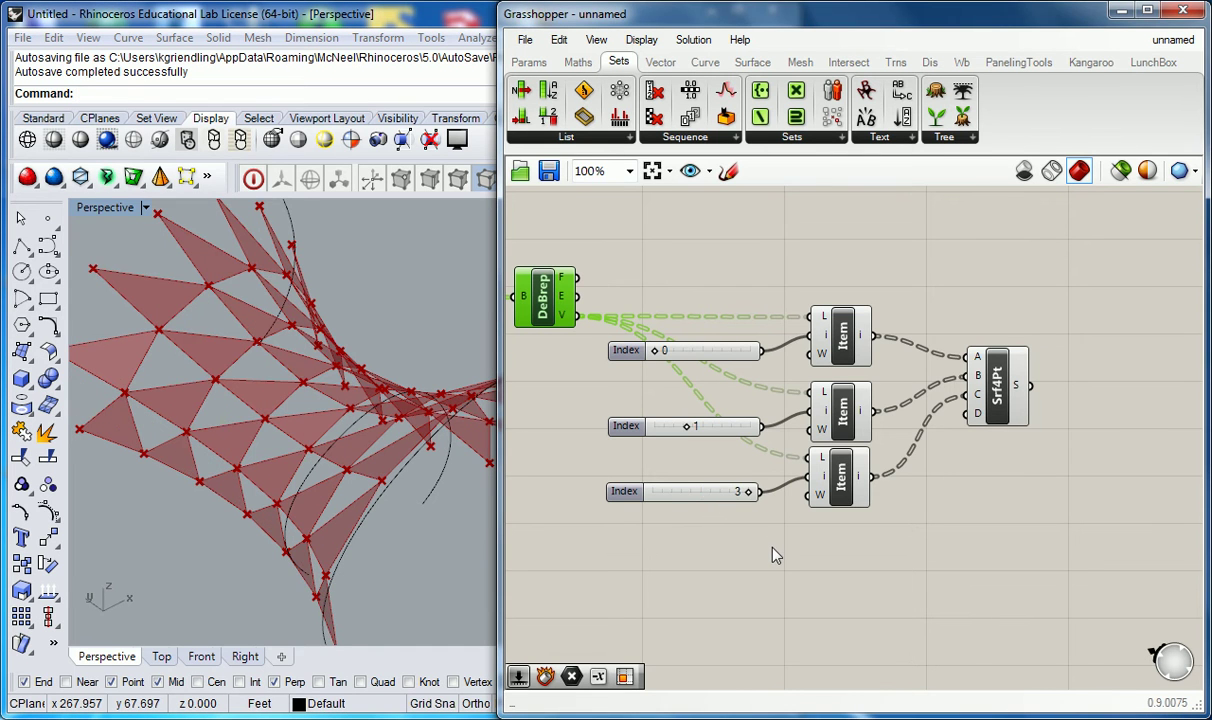
pyautogui.moveTo(687, 426); pyautogui.dragTo(705, 429)
pyautogui.moveTo(654, 350); pyautogui.dragTo(680, 358)
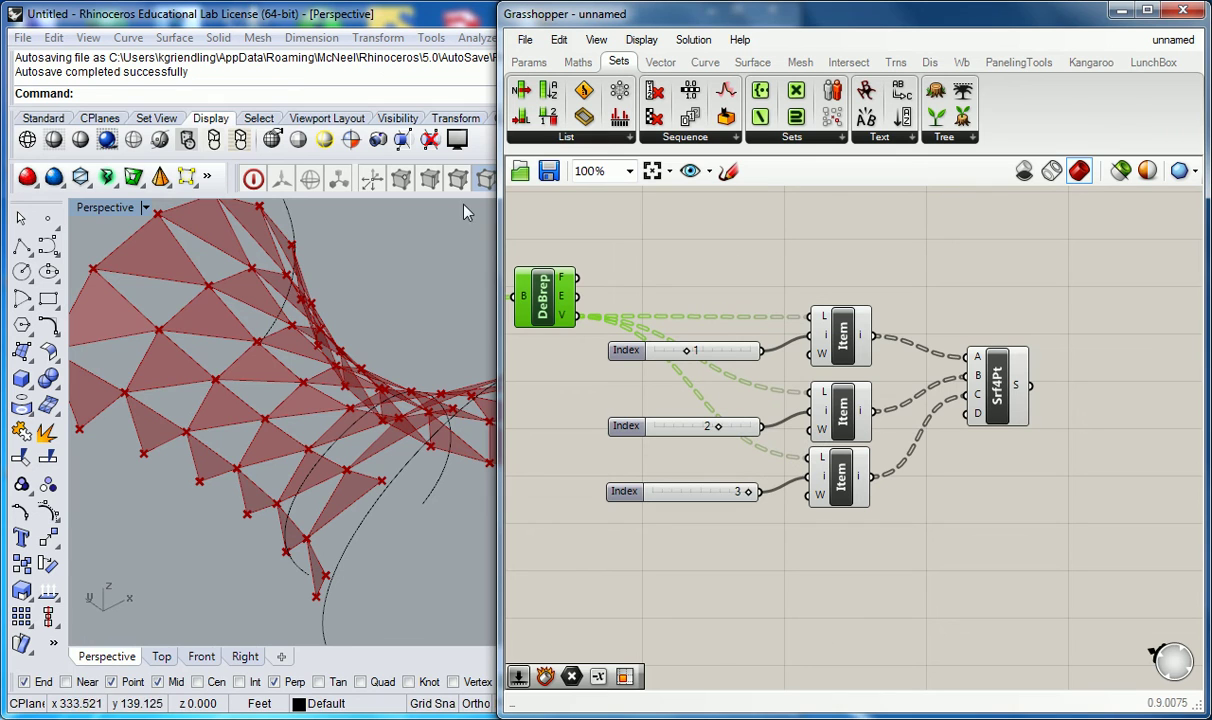
pyautogui.moveTo(689, 351); pyautogui.dragTo(657, 351)
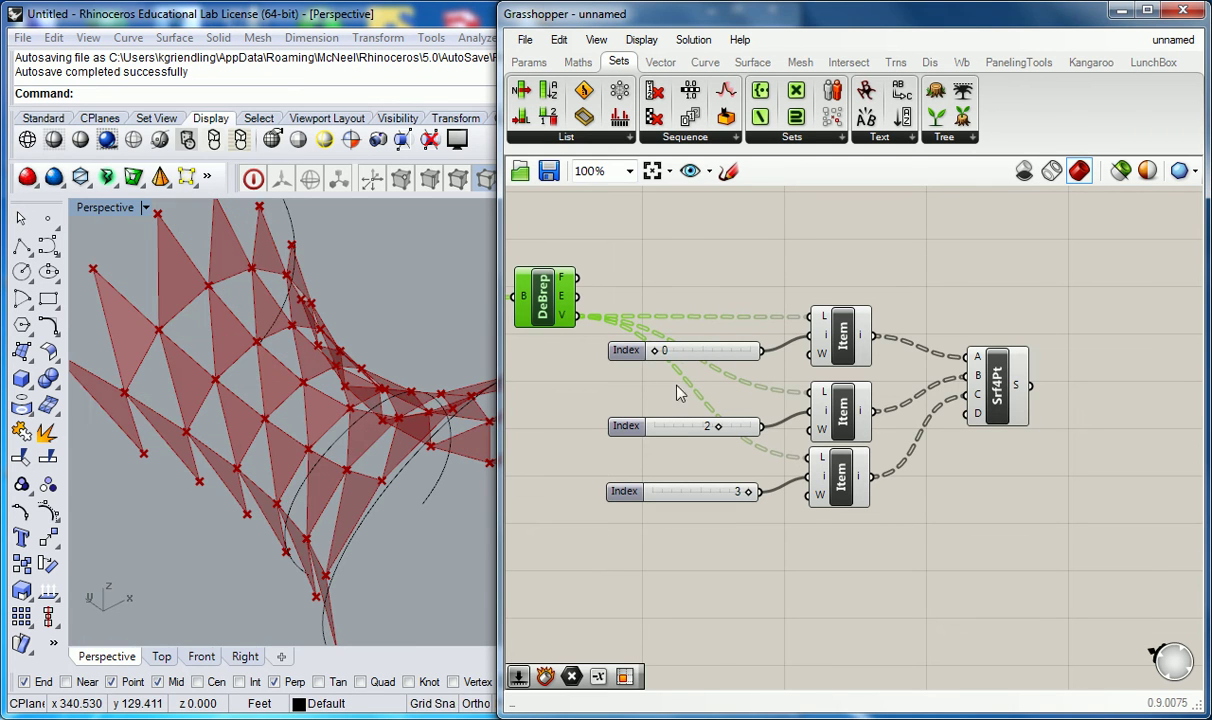
pyautogui.moveTo(717, 427); pyautogui.dragTo(693, 432)
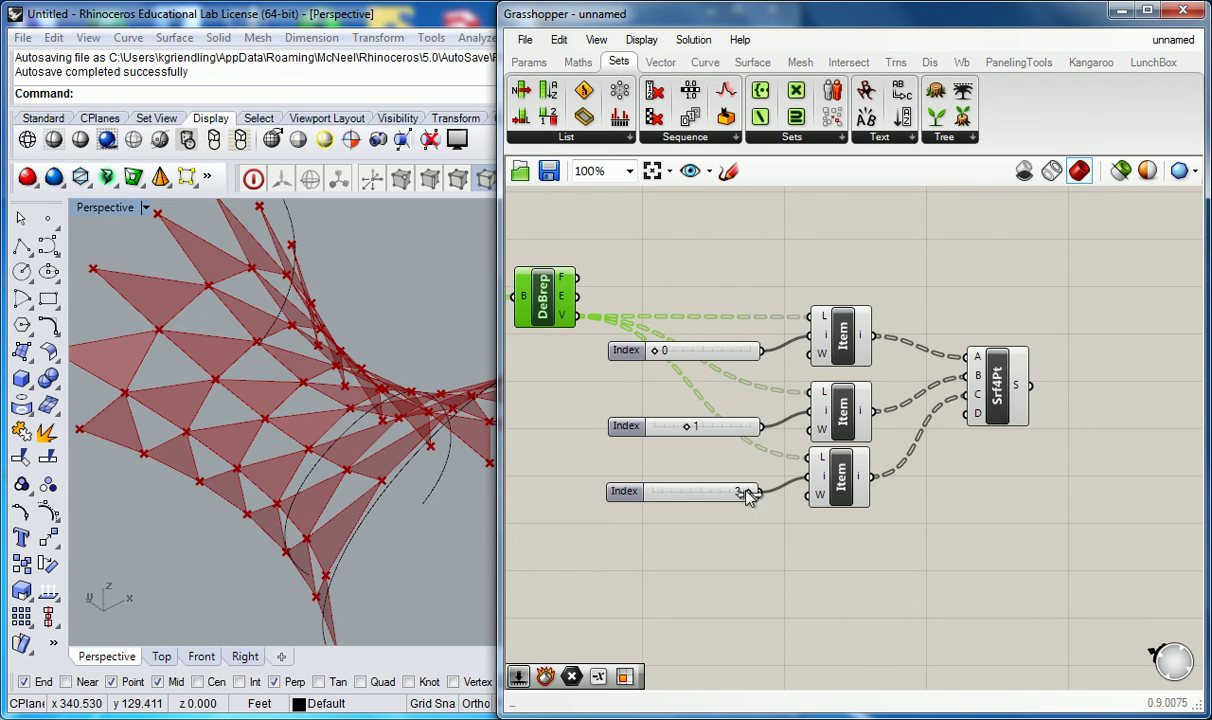
pyautogui.moveTo(740, 494); pyautogui.dragTo(725, 497)
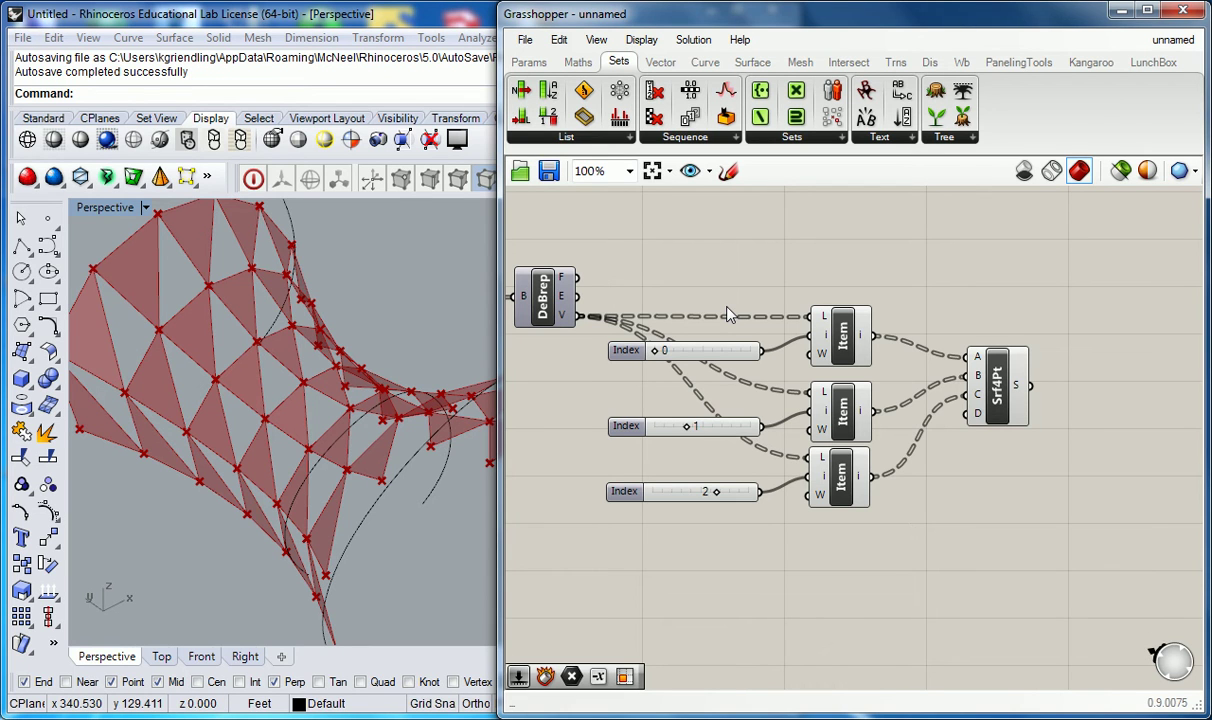
pyautogui.moveTo(763, 288); pyautogui.dragTo(816, 289, button='right')
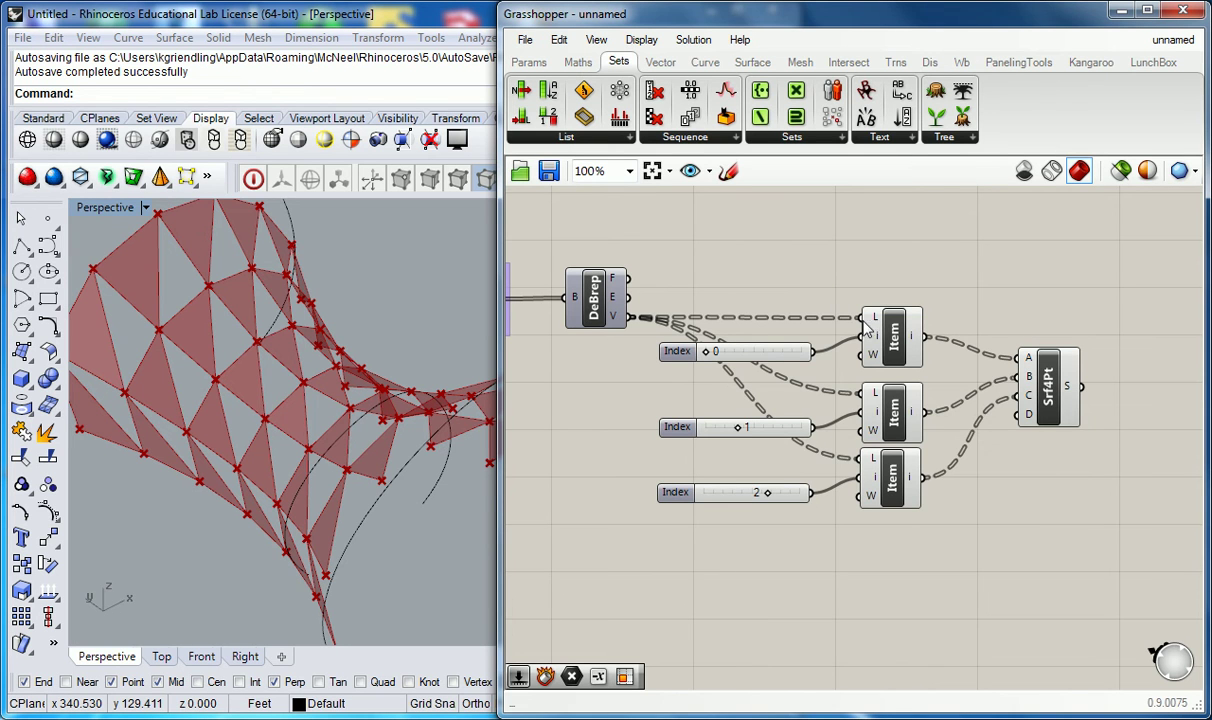
# Group the three Index sliders and Item components, then ungroup them
pyautogui.moveTo(866, 262); pyautogui.dragTo(688, 610)
pyautogui.hotkey('ctrl', 'g')
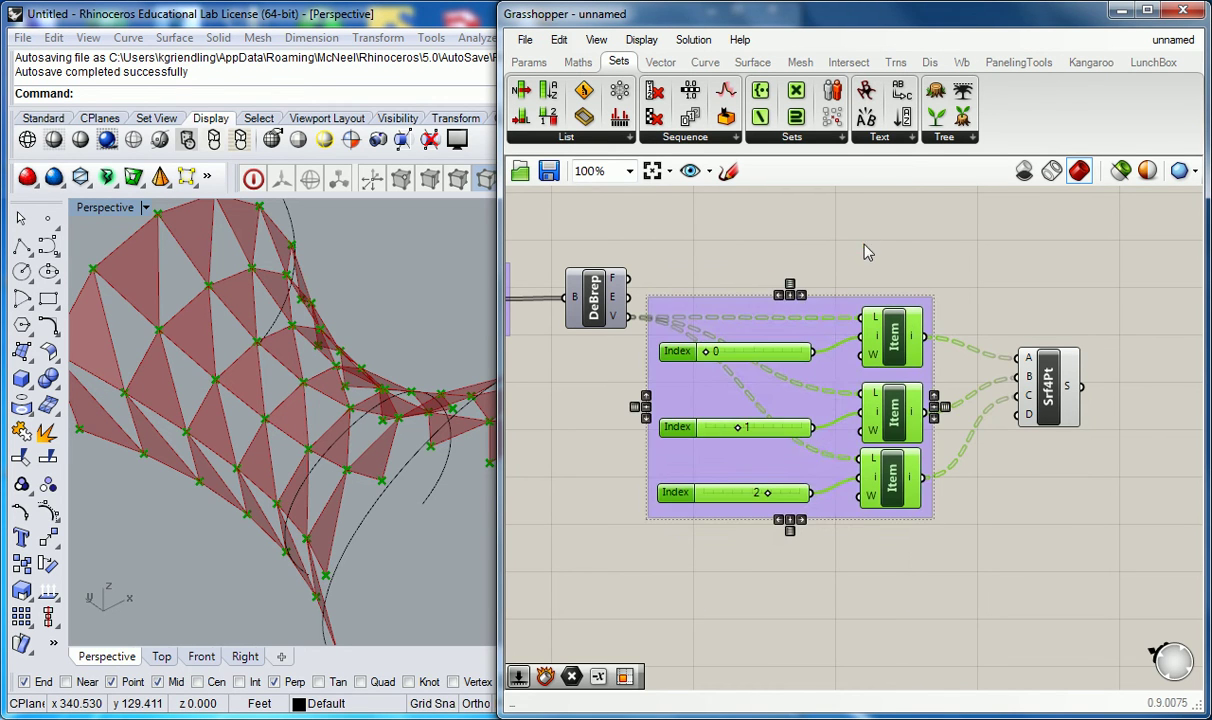
pyautogui.click(820, 236)
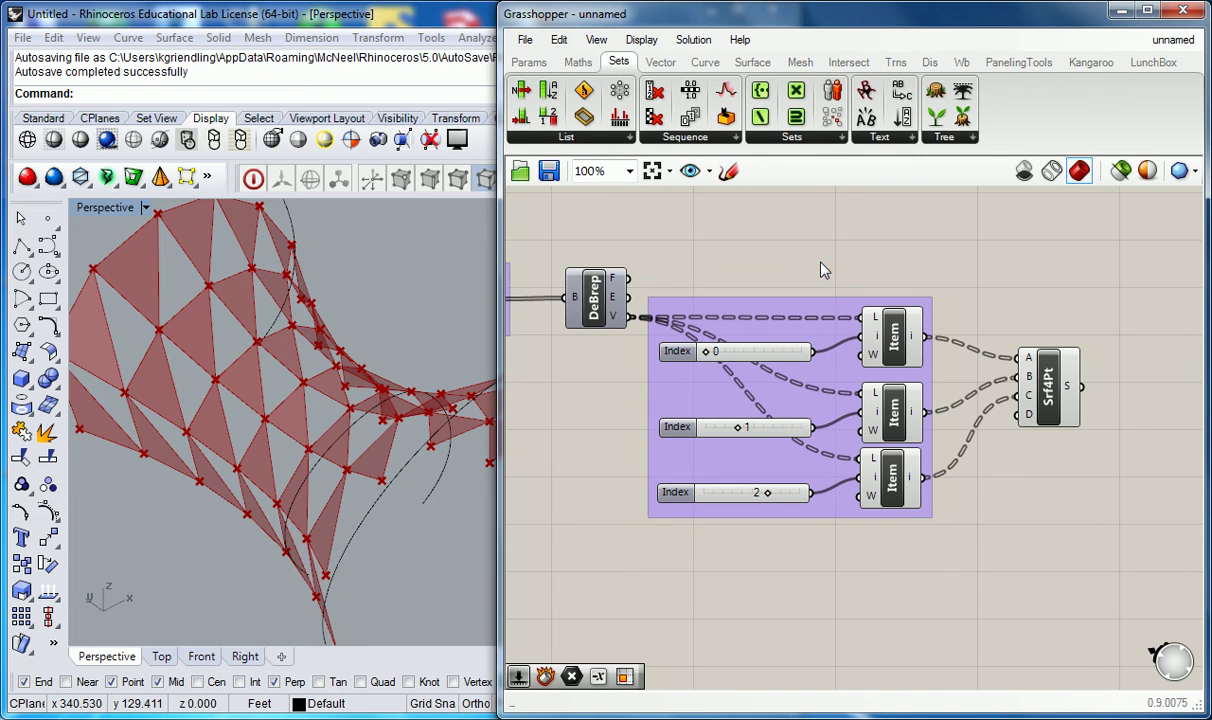
pyautogui.rightClick(808, 312)
pyautogui.click(877, 300)
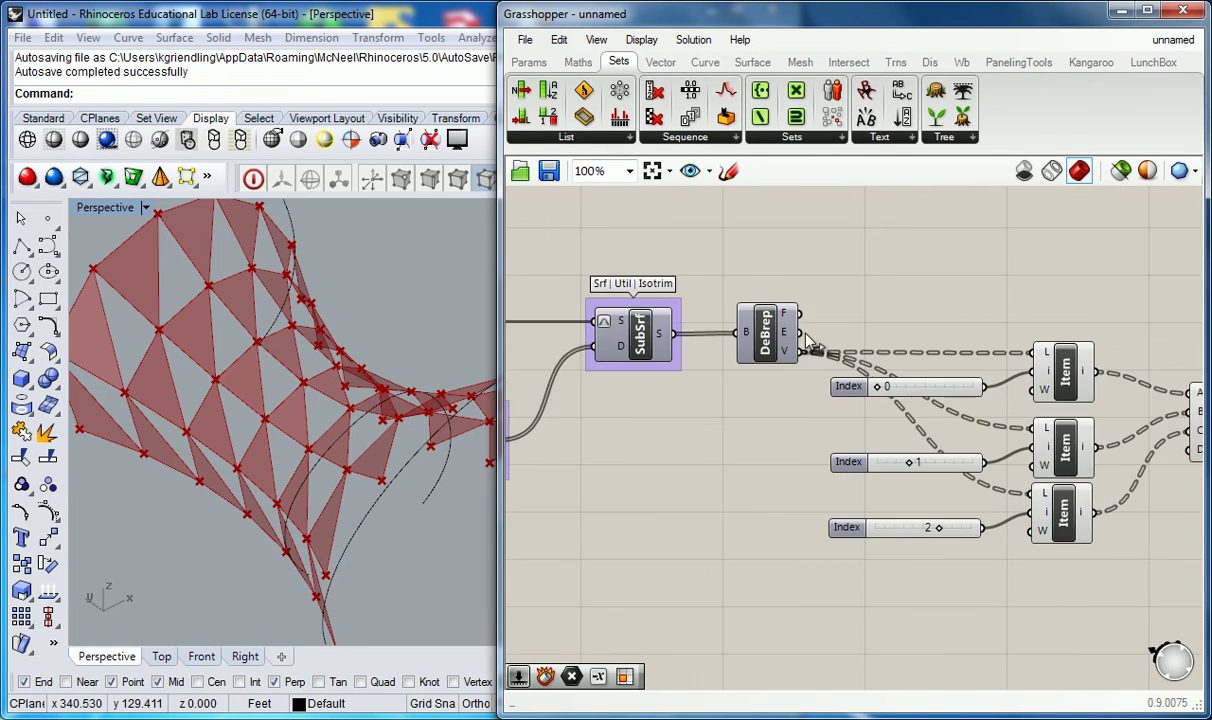
# Group DeBrep on its own and name the group 'Srf | Analysis'
pyautogui.click(770, 318)
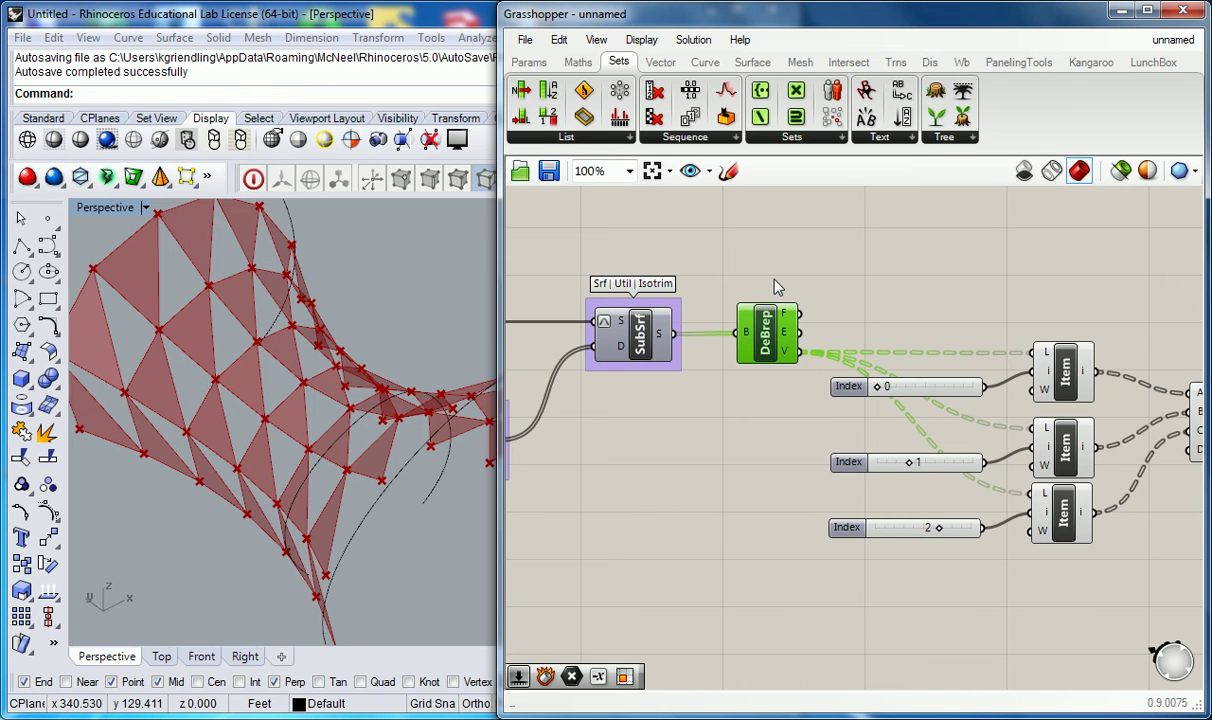
pyautogui.hotkey('ctrl', 'g')
pyautogui.click(747, 262)
pyautogui.scroll(2, 767, 300)
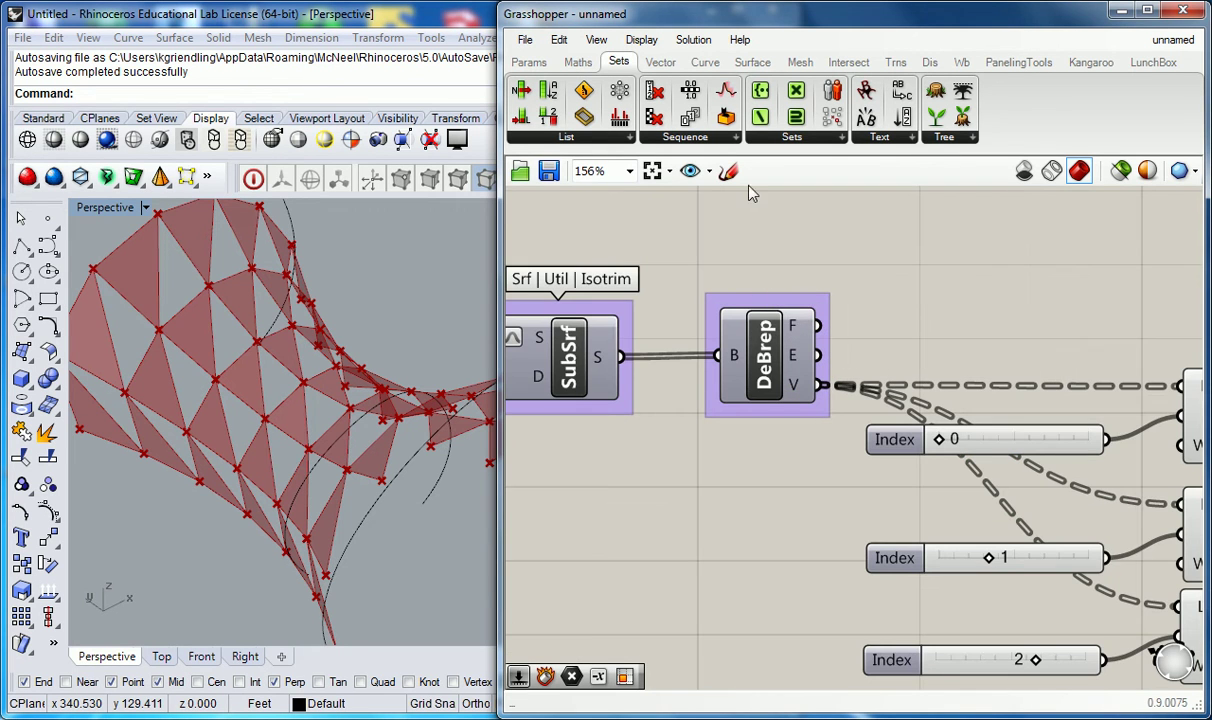
pyautogui.click(751, 61)
pyautogui.rightClick(780, 304)
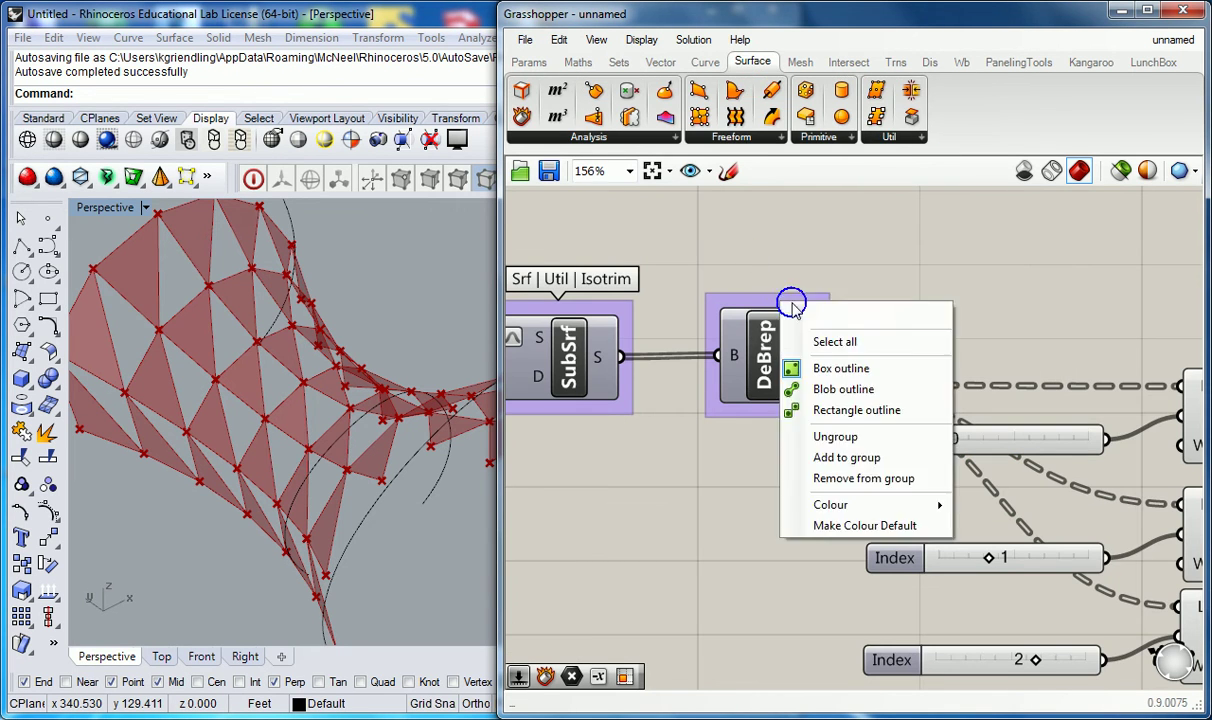
pyautogui.click(844, 315)
pyautogui.write('srf')
pyautogui.press('BackSpace')
pyautogui.press('BackSpace')
pyautogui.press('BackSpace')
pyautogui.write('AS')
pyautogui.press('BackSpace')
pyautogui.press('BackSpace')
pyautogui.write('Srf | Analysis')
# Group the top Item component and name it 'Sets | List'
pyautogui.moveTo(1032, 311); pyautogui.dragTo(710, 278, button='right')
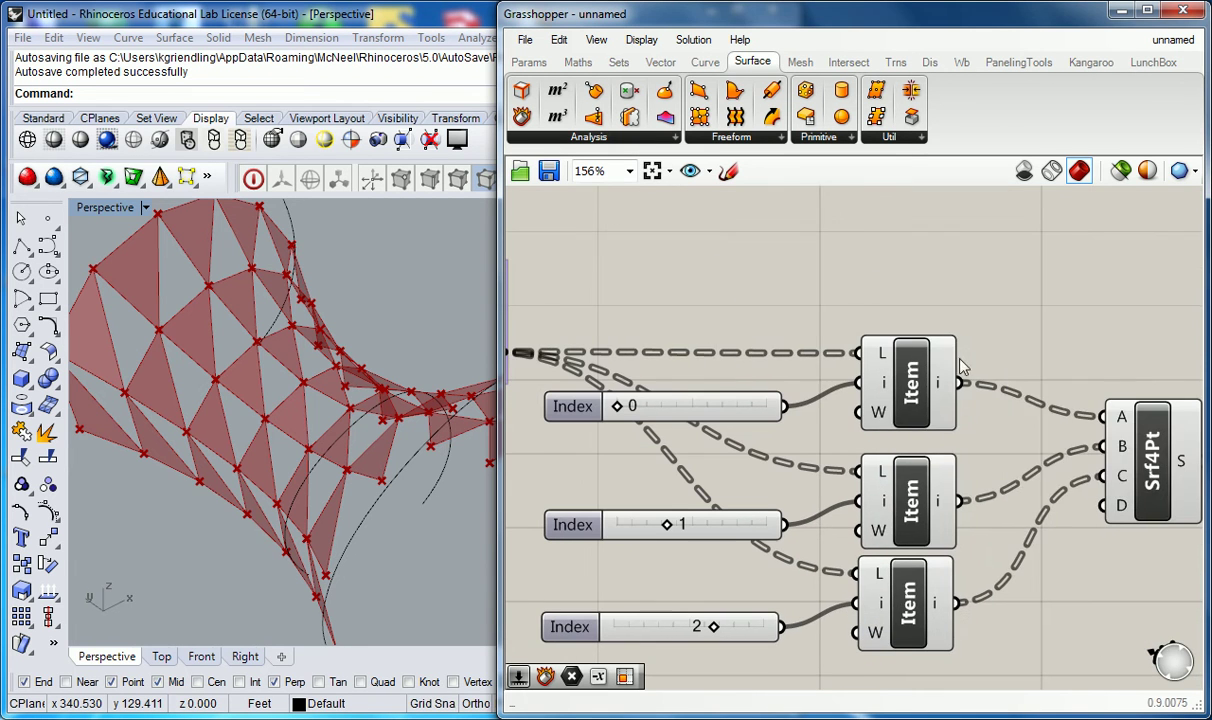
pyautogui.click(885, 368)
pyautogui.hotkey('ctrl', 'g')
pyautogui.click(921, 276)
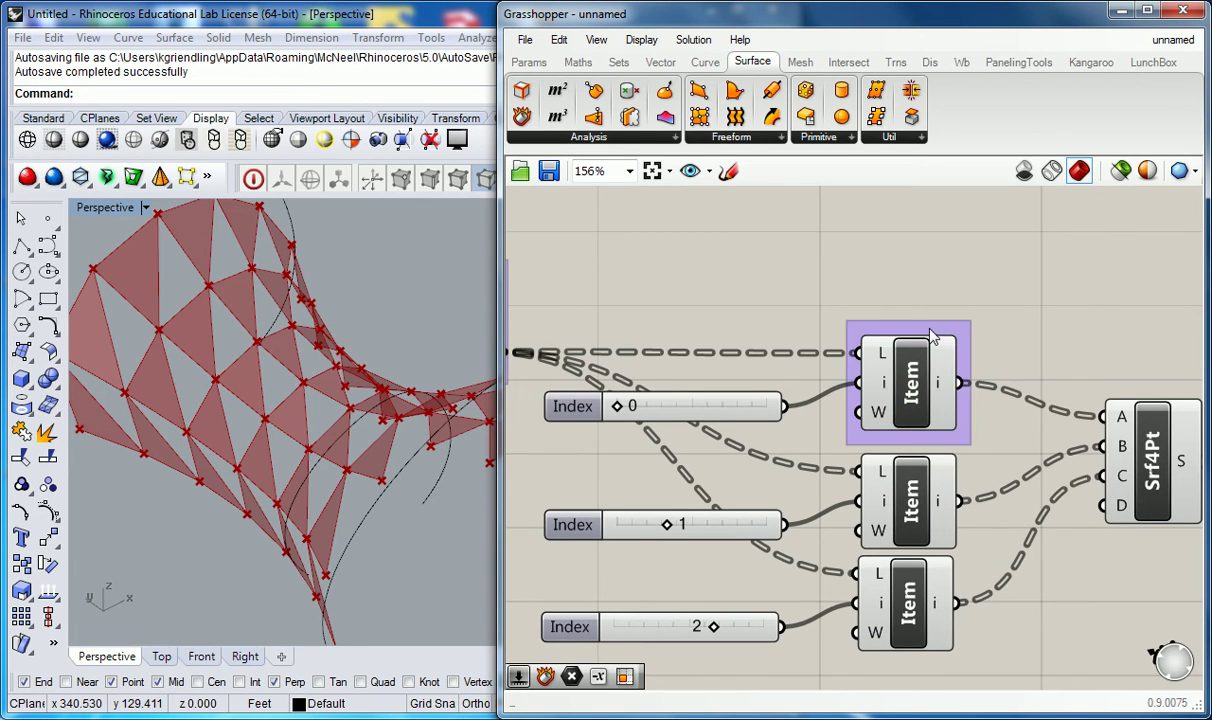
pyautogui.rightClick(931, 328)
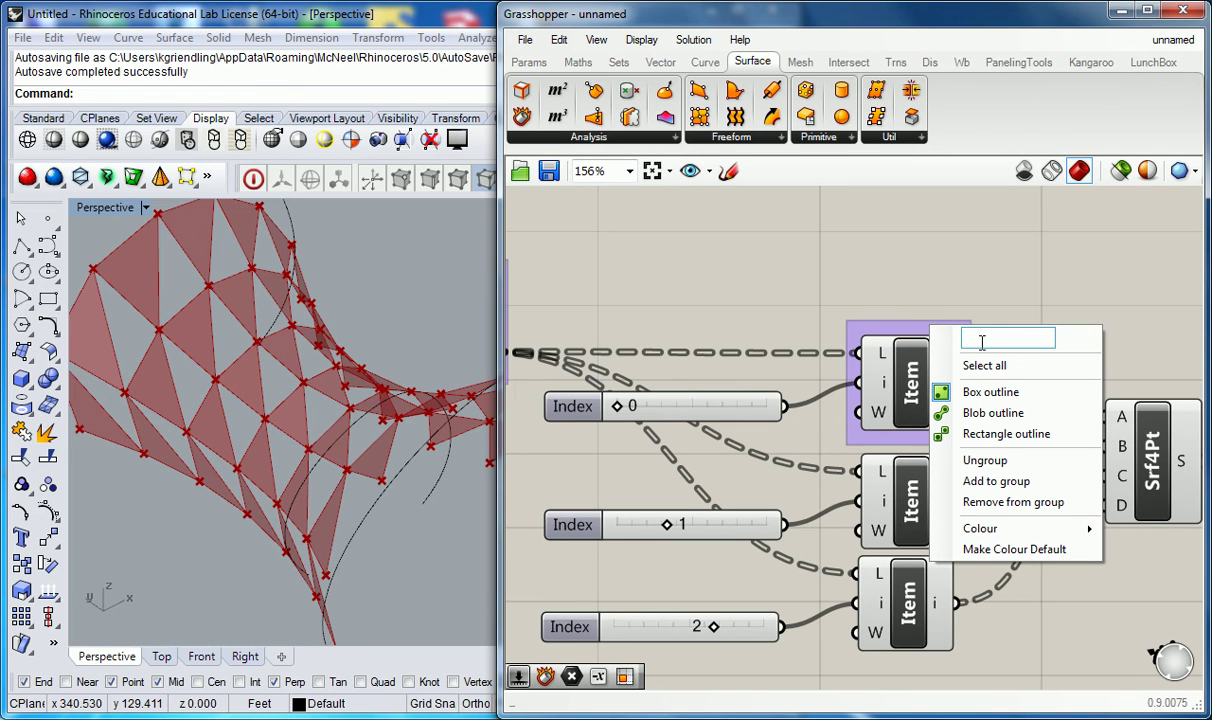
pyautogui.write('Sets | List')
pyautogui.press('Return')
# Group Srf4Pt and name the group 'Srf | Frm'
pyautogui.moveTo(1090, 308); pyautogui.dragTo(861, 241, button='right')
pyautogui.click(898, 370)
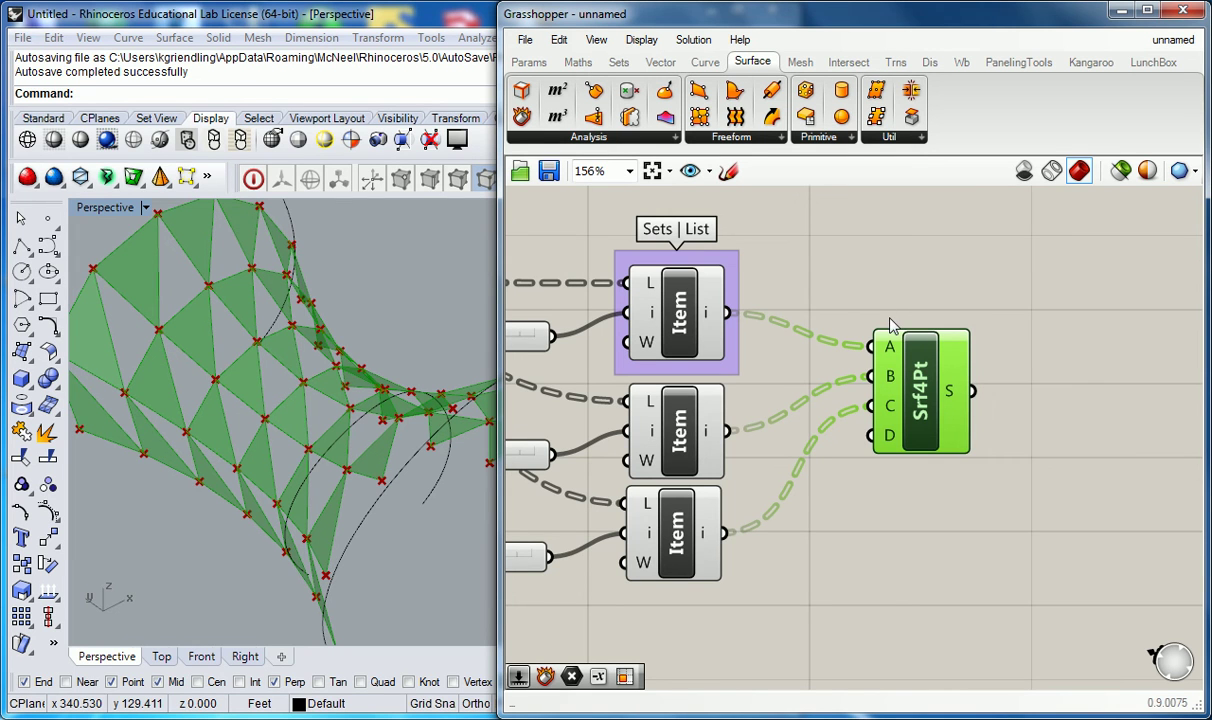
pyautogui.hotkey('ctrl', 'g')
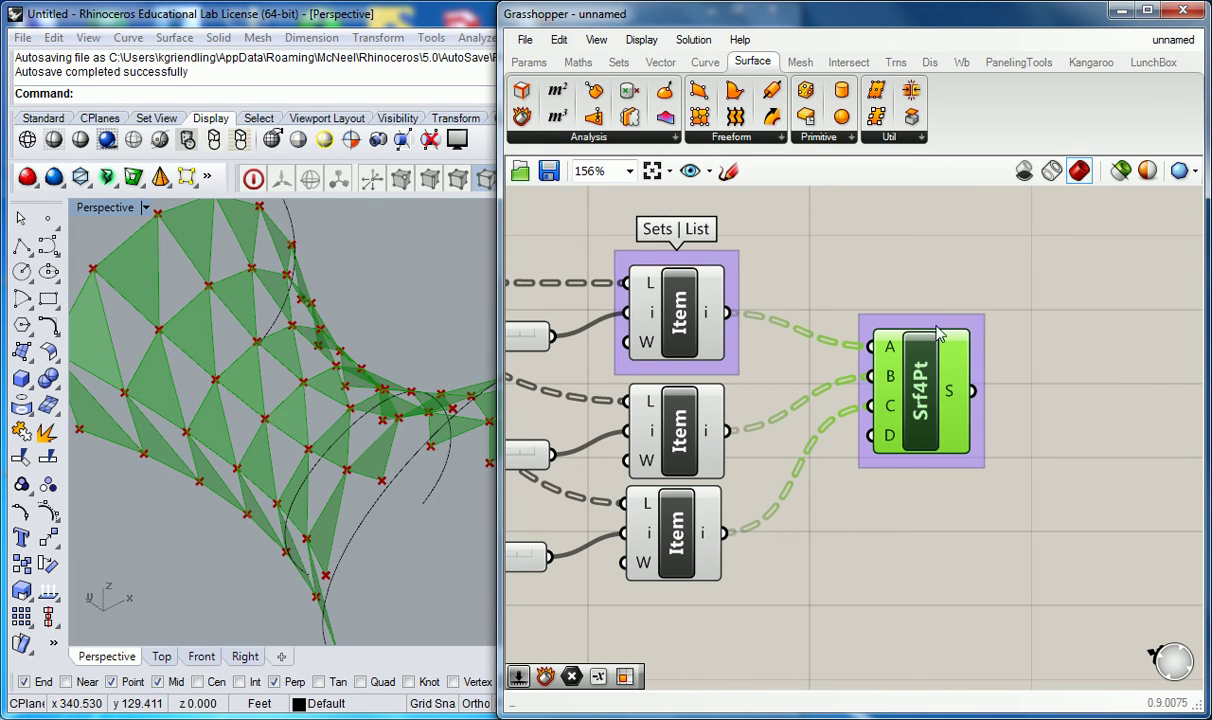
pyautogui.rightClick(938, 335)
pyautogui.write('Srf | Fr')
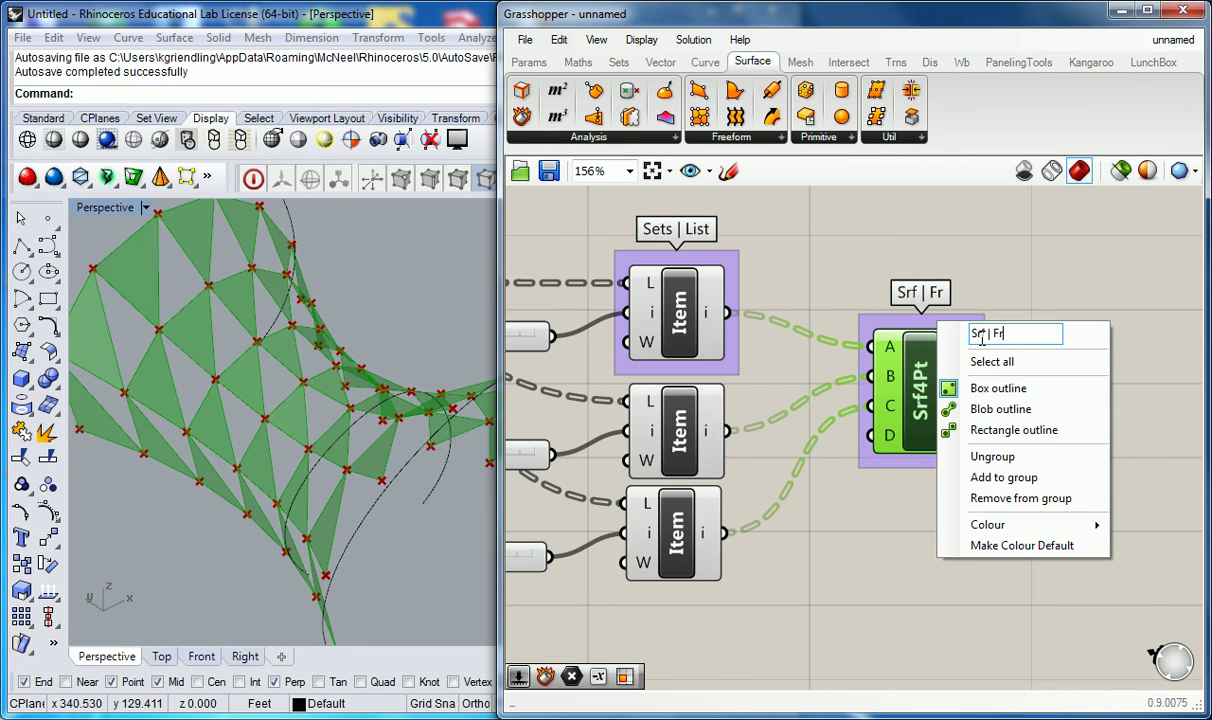
pyautogui.write('m')
# Group the Index sliders, Item components and Srf4Pt together into one large group
pyautogui.click(1041, 276)
pyautogui.scroll(-5, 1045, 274)
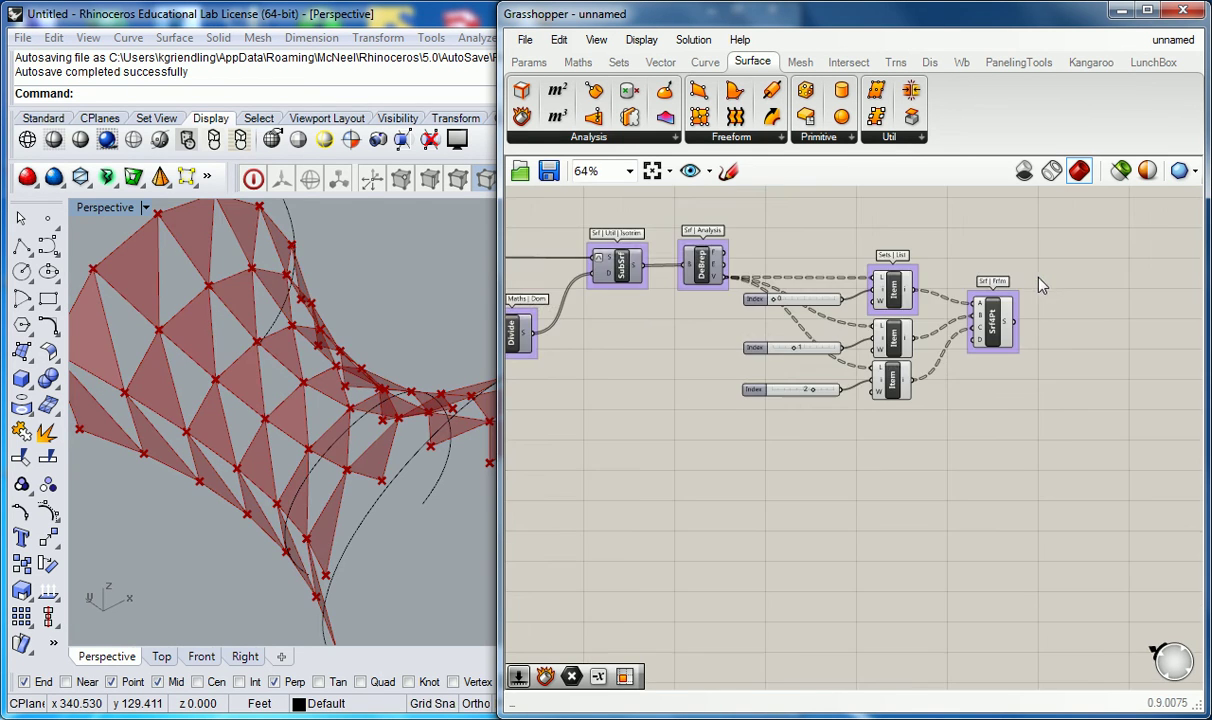
pyautogui.scroll(-5, 893, 290)
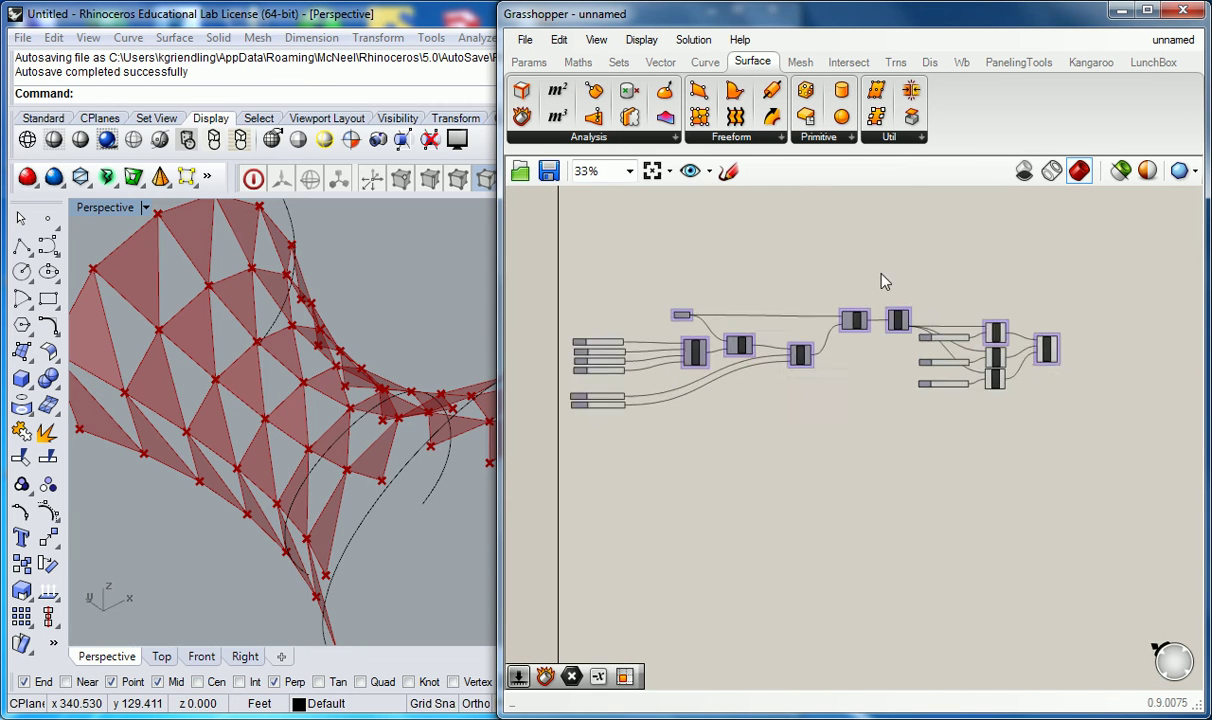
pyautogui.moveTo(1048, 277); pyautogui.dragTo(903, 400)
pyautogui.scroll(3, 912, 299)
pyautogui.moveTo(857, 279); pyautogui.dragTo(741, 269, button='right')
pyautogui.scroll(1, 741, 269)
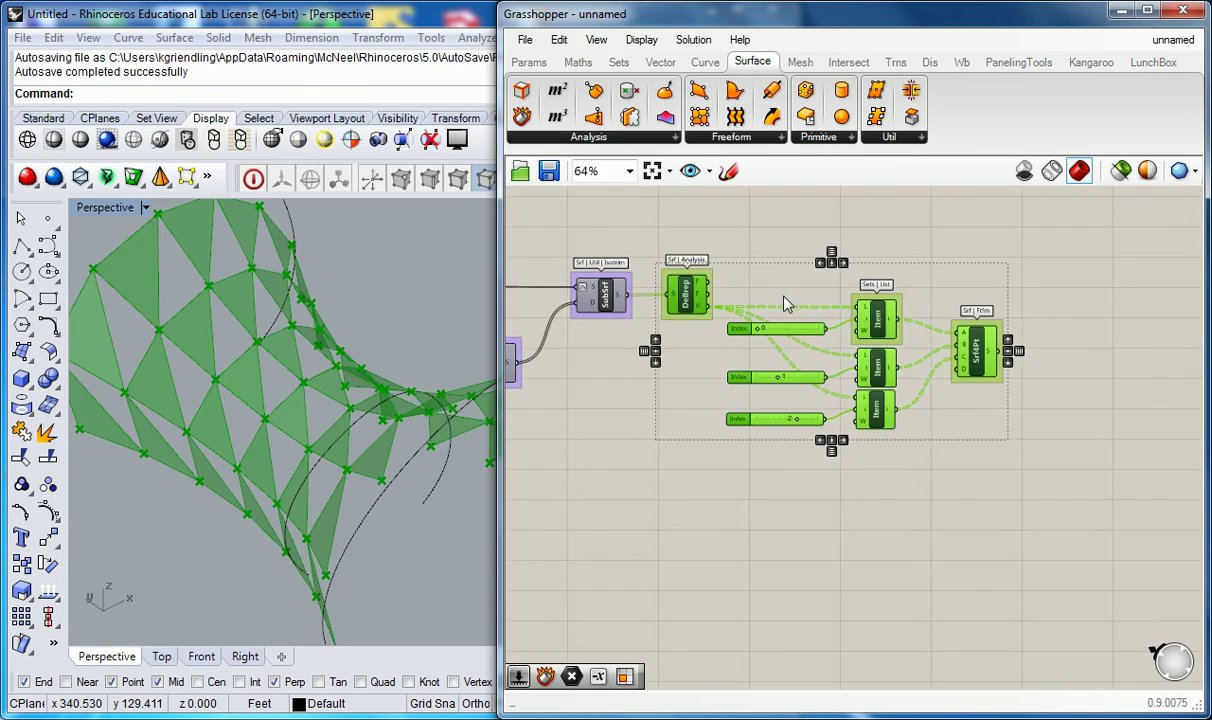
pyautogui.moveTo(804, 232); pyautogui.dragTo(744, 254, button='right')
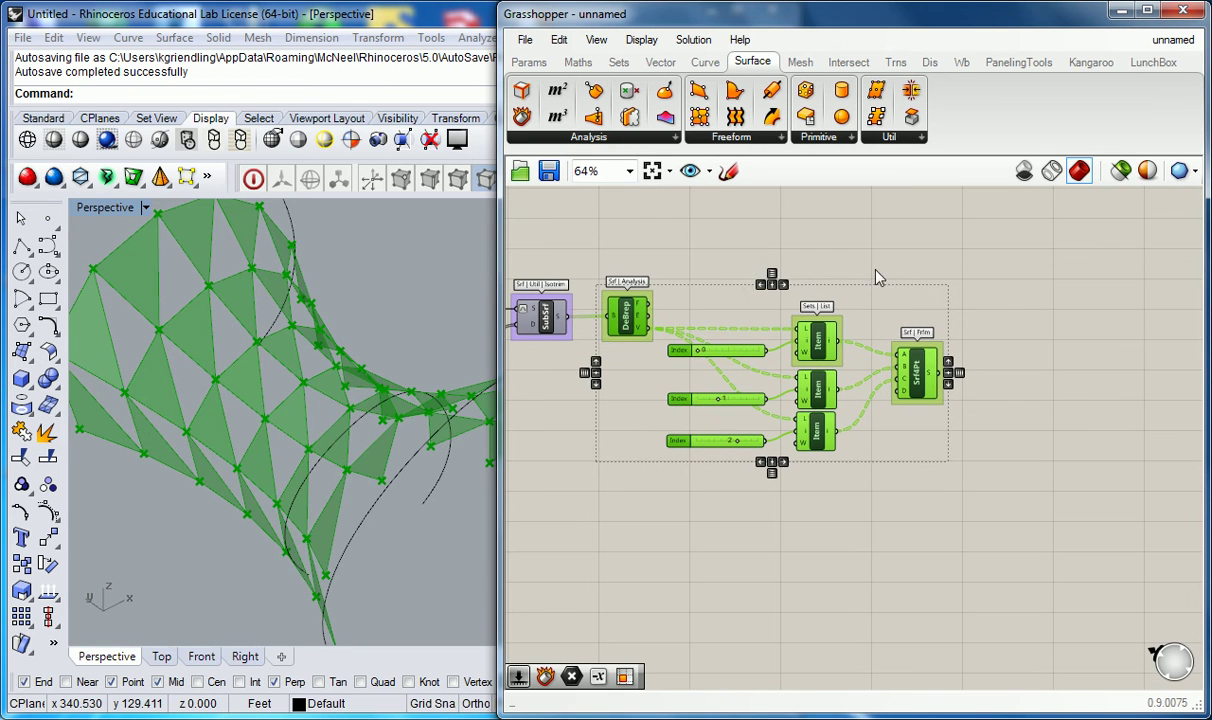
pyautogui.moveTo(1013, 273); pyautogui.dragTo(698, 482)
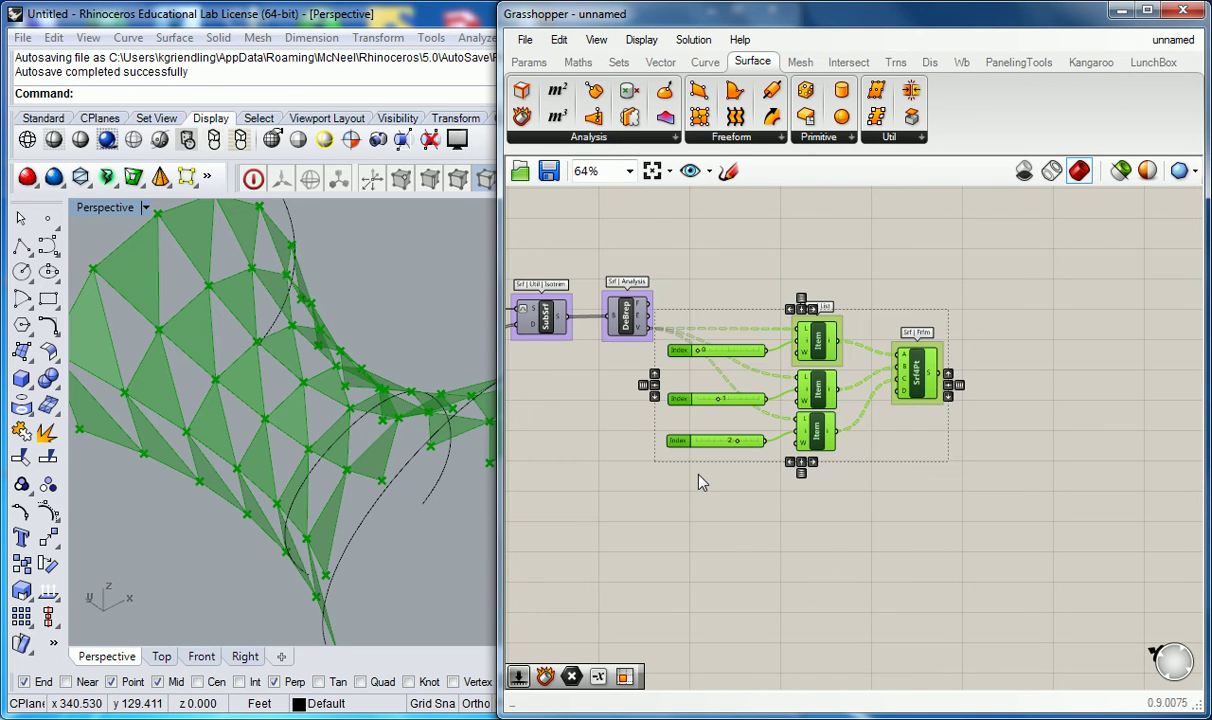
pyautogui.hotkey('ctrl', 'g')
pyautogui.click(858, 256)
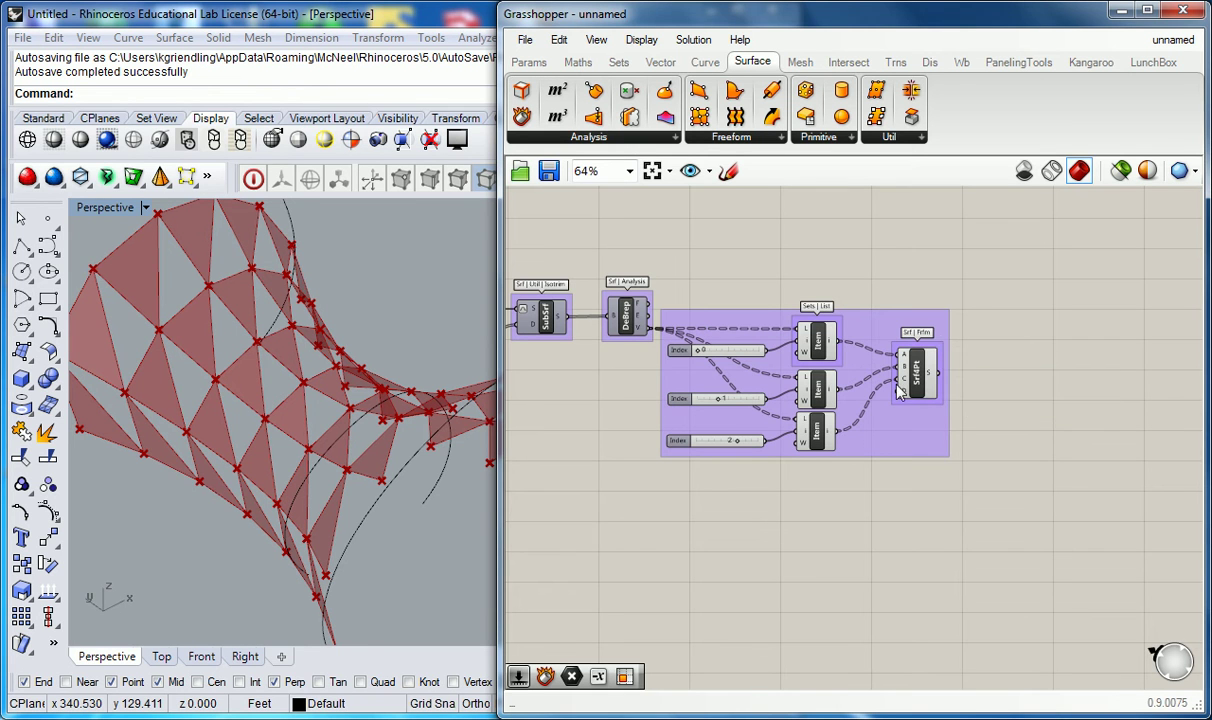
# Name the new large group 'Tiangle 1'
pyautogui.scroll(2, 845, 383)
pyautogui.click(950, 268)
pyautogui.moveTo(950, 272); pyautogui.dragTo(932, 284, button='right')
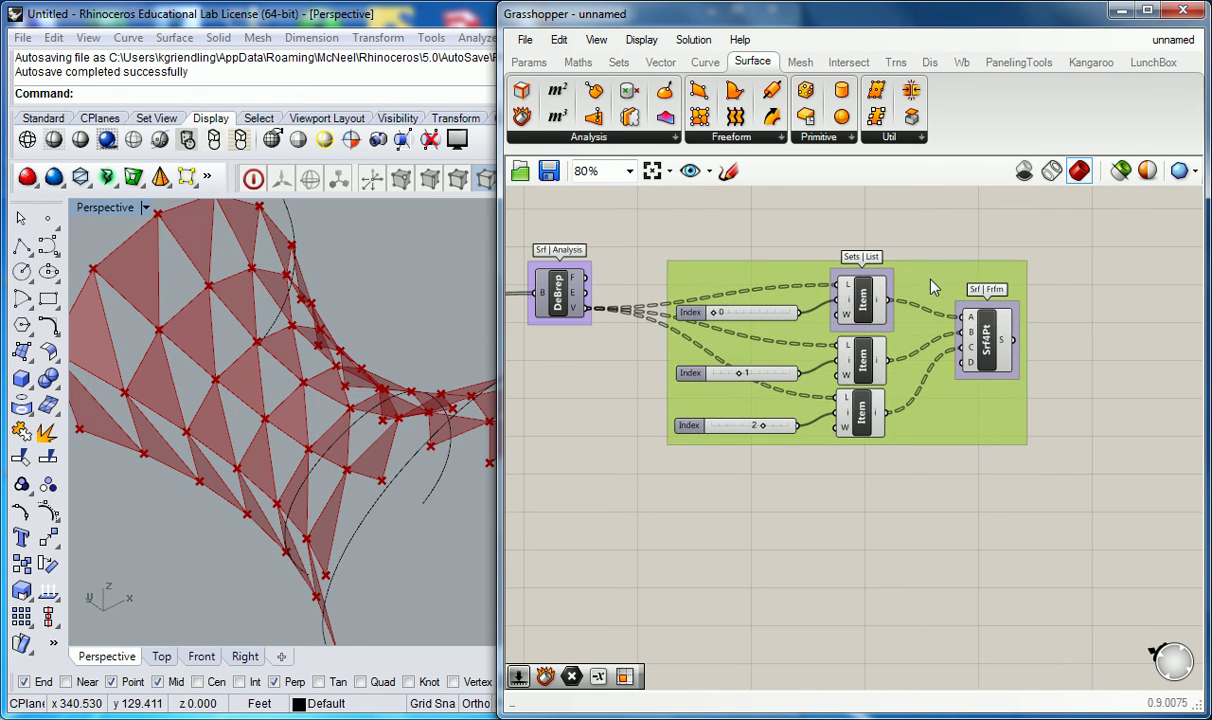
pyautogui.rightClick(766, 279)
pyautogui.click(814, 289)
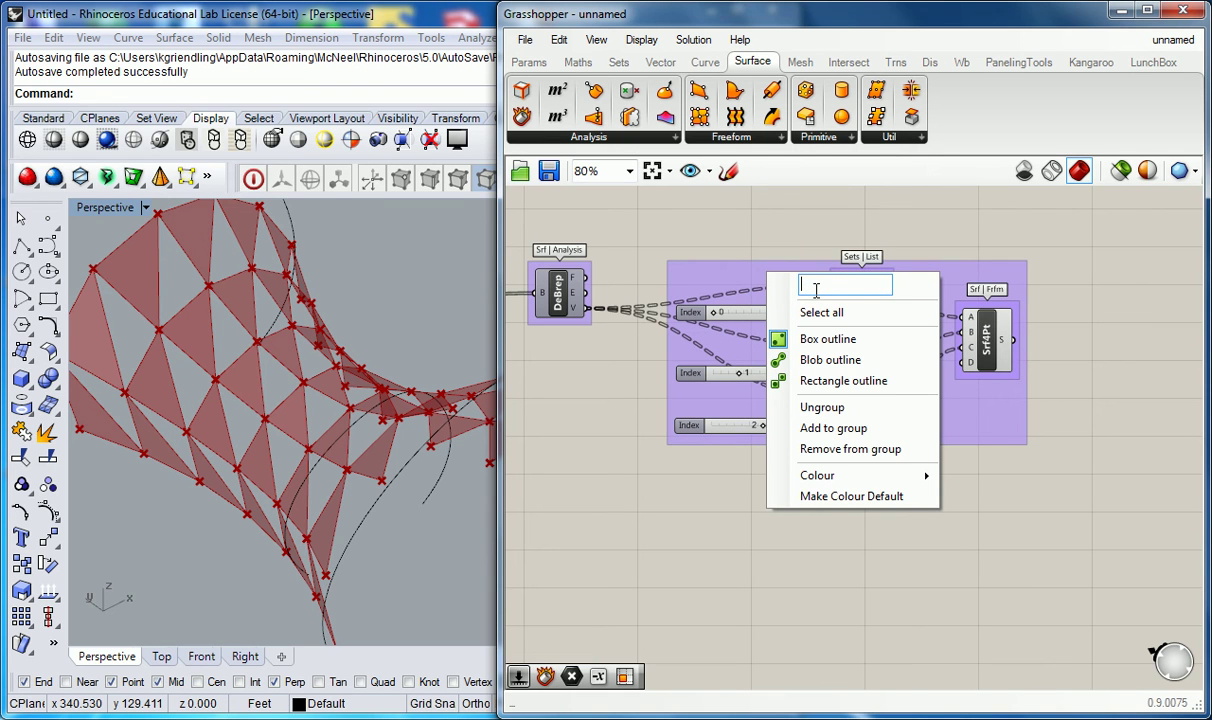
pyautogui.write('Tiangle 1')
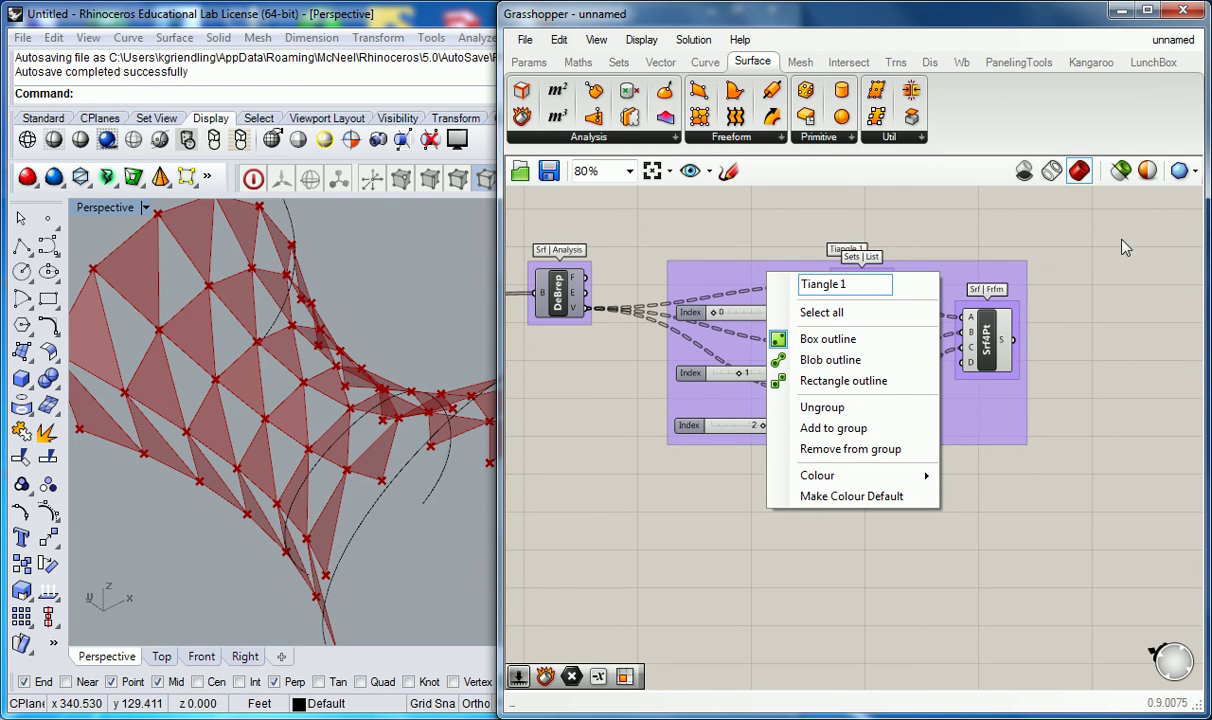
# Move the top Item component up inside the group
pyautogui.click(1033, 253)
pyautogui.scroll(3, 895, 227)
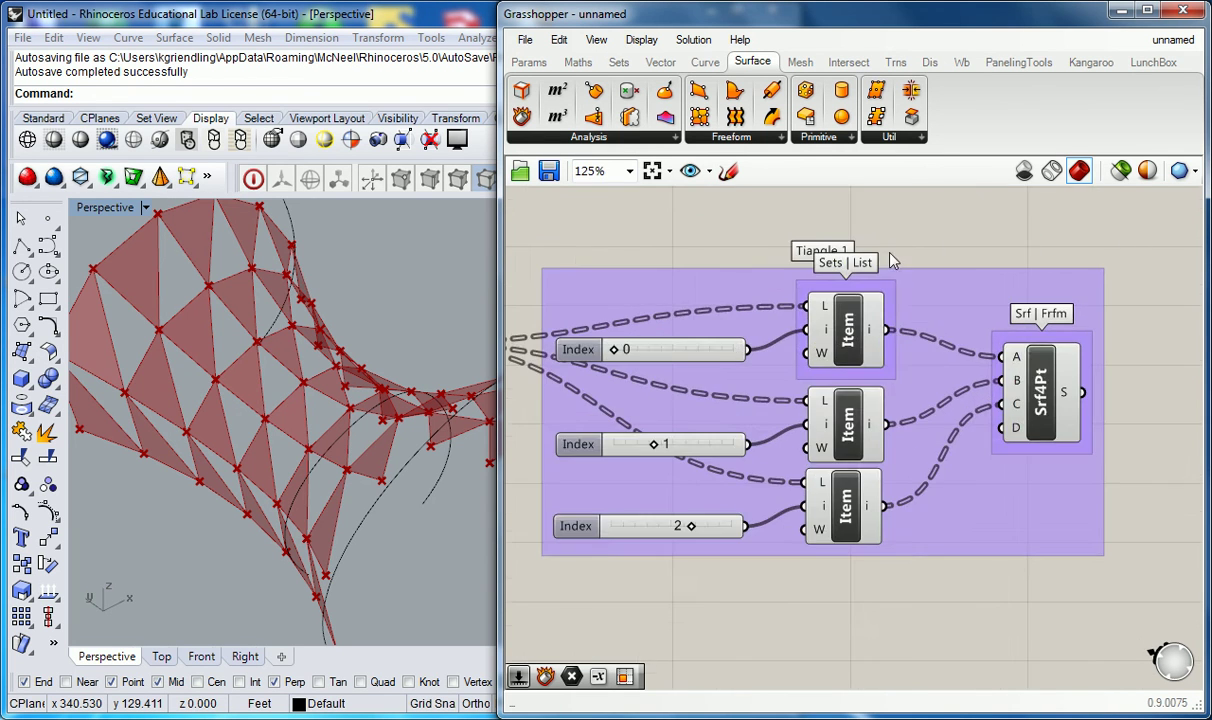
pyautogui.click(885, 315)
pyautogui.moveTo(885, 315); pyautogui.dragTo(948, 287)
# Correct the group name's spelling to 'Triangle 1'
pyautogui.rightClick(796, 272)
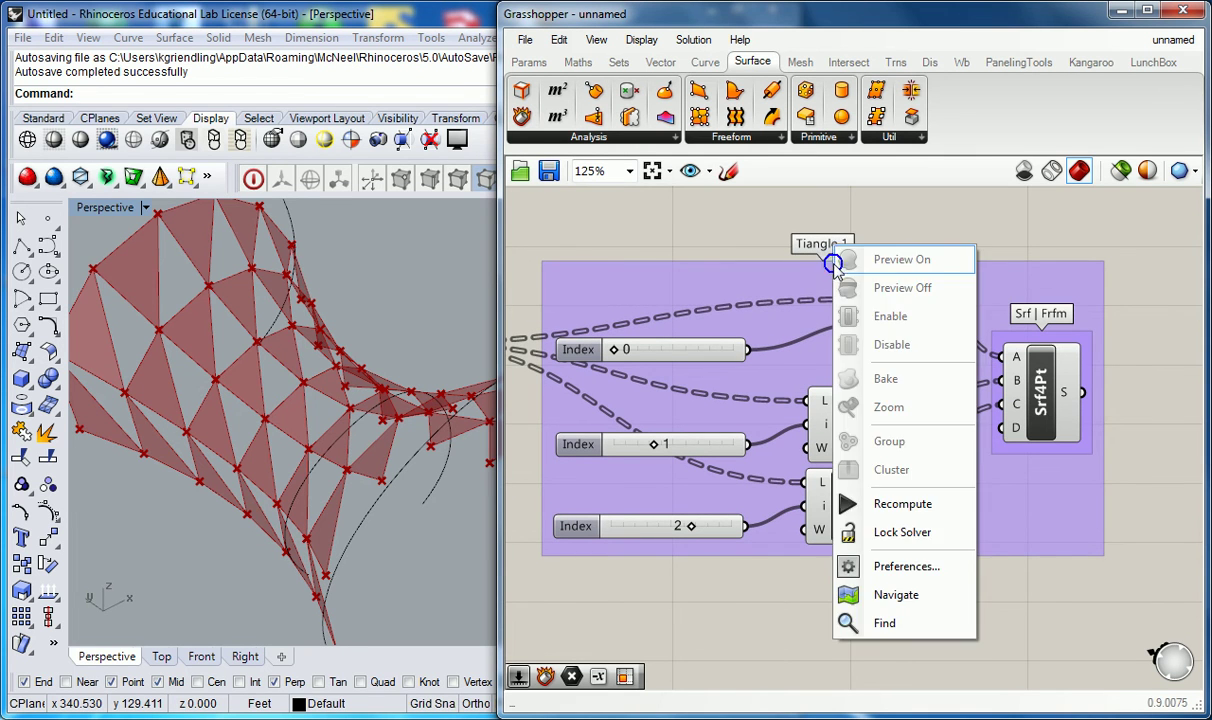
pyautogui.click(837, 285)
pyautogui.write('r')
pyautogui.click(990, 244)
pyautogui.scroll(-3, 916, 215)
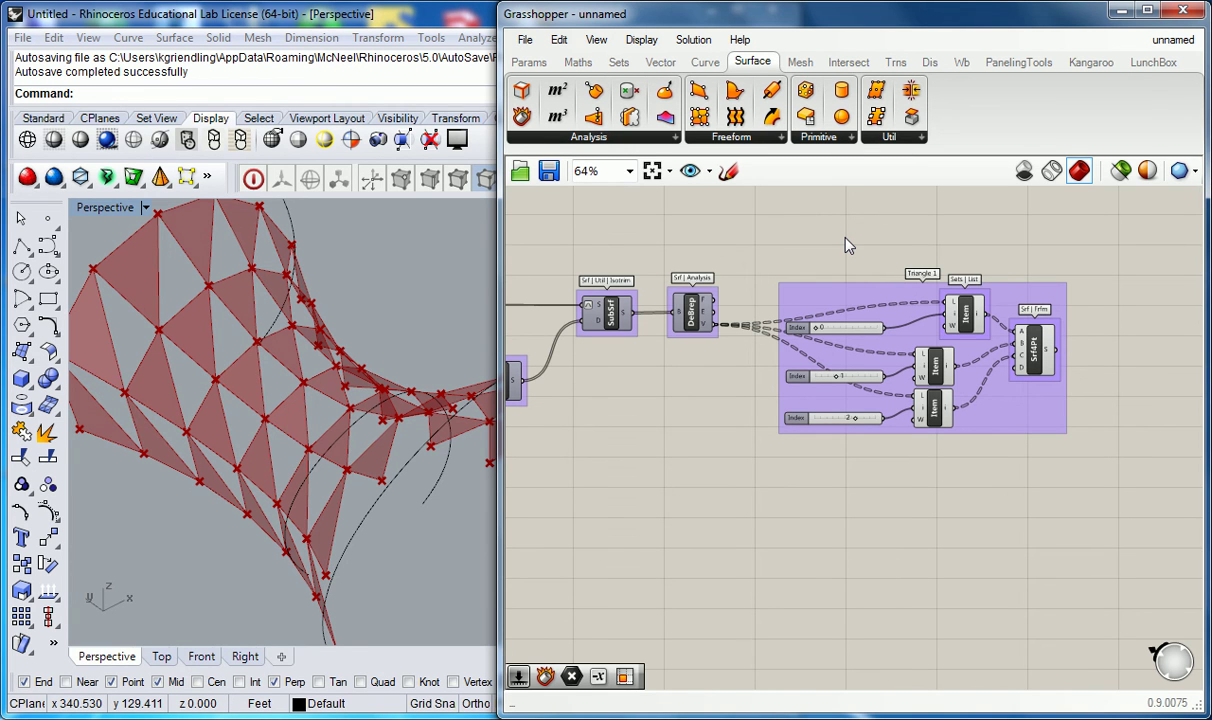
pyautogui.moveTo(803, 257); pyautogui.dragTo(815, 310, button='right')
pyautogui.scroll(-3, 1060, 335)
pyautogui.scroll(2, 920, 330)
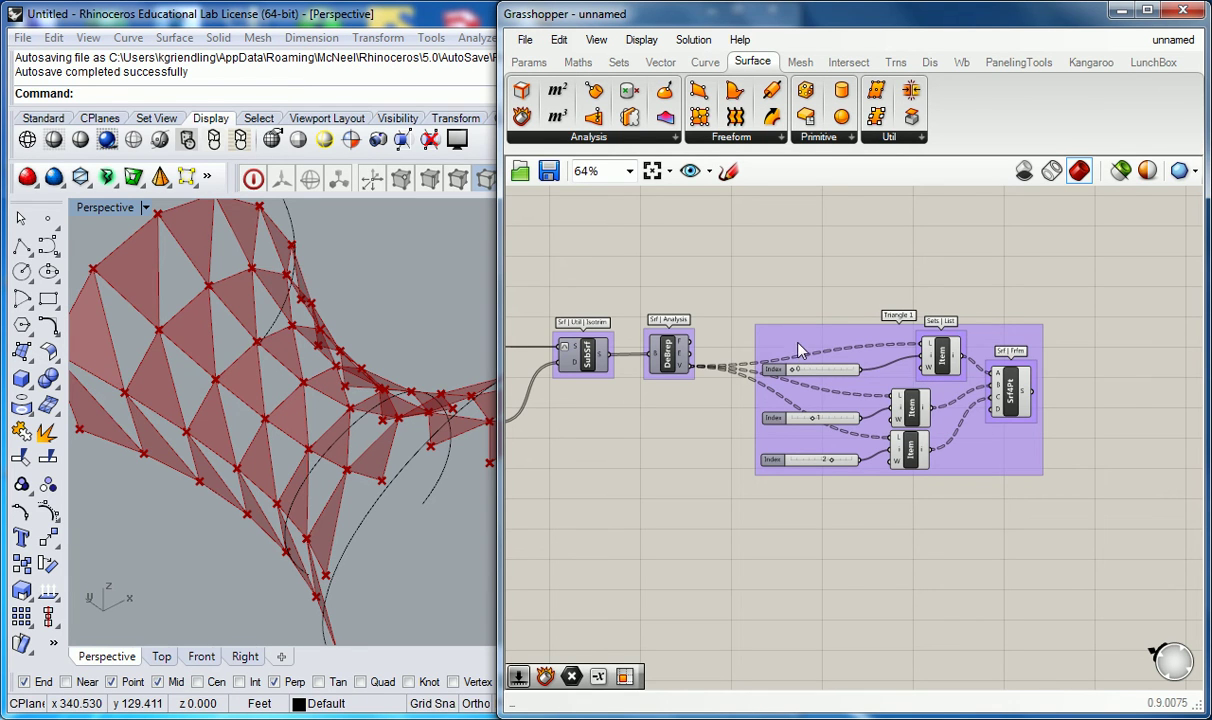
pyautogui.click(786, 342)
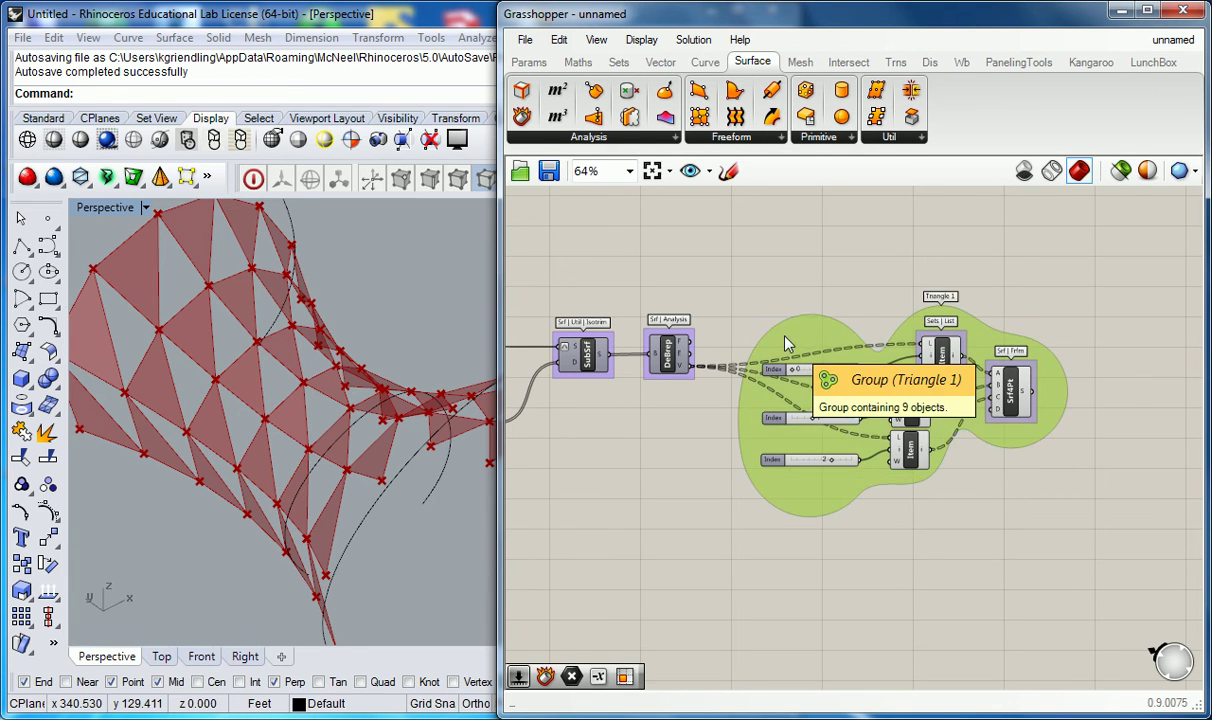
pyautogui.click(893, 515)
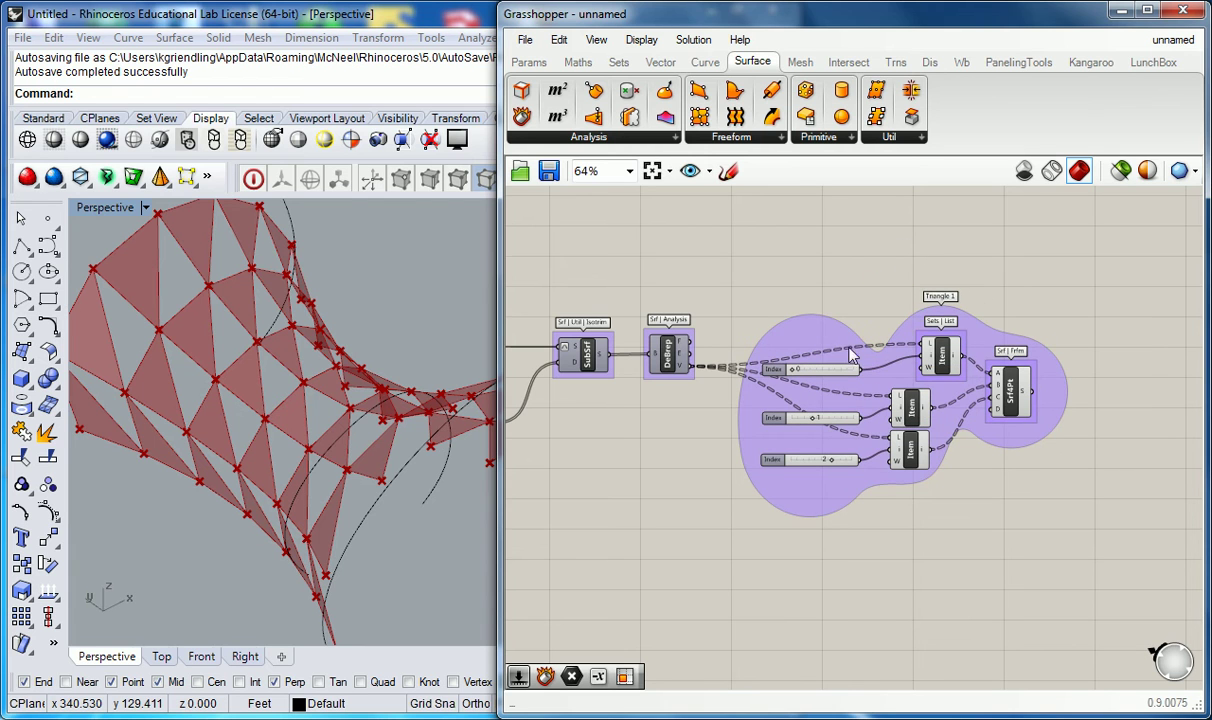
pyautogui.click(792, 332)
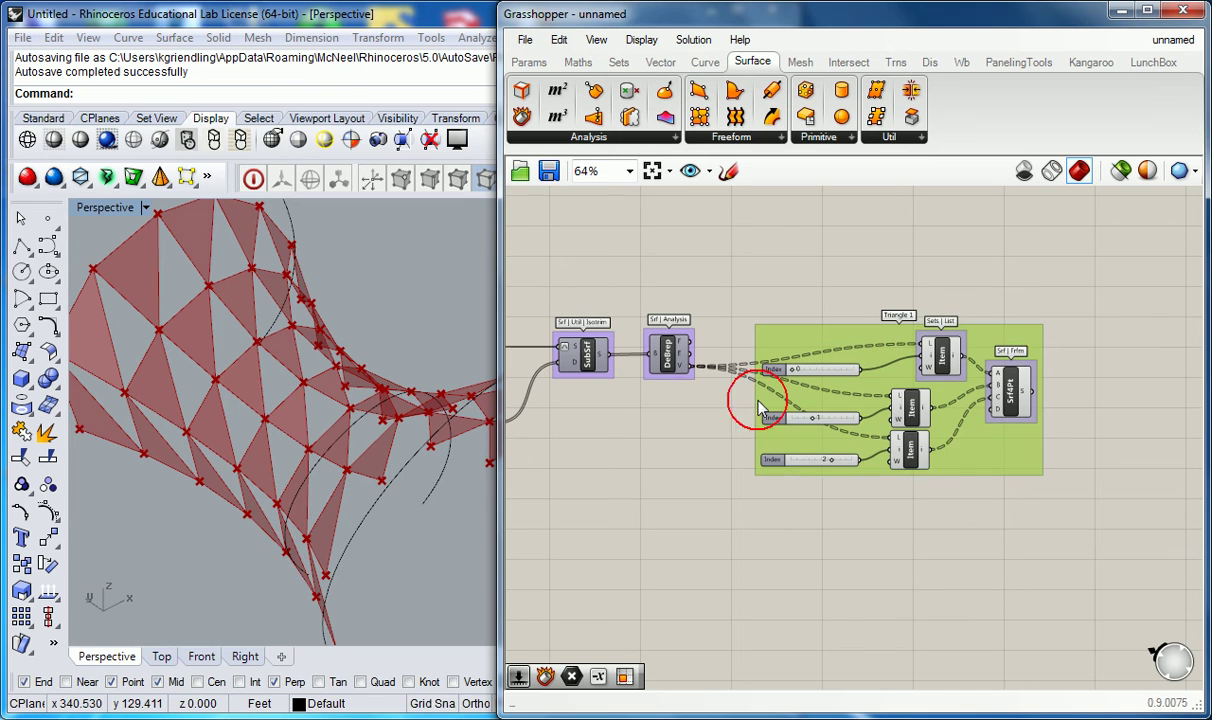
pyautogui.click(773, 303)
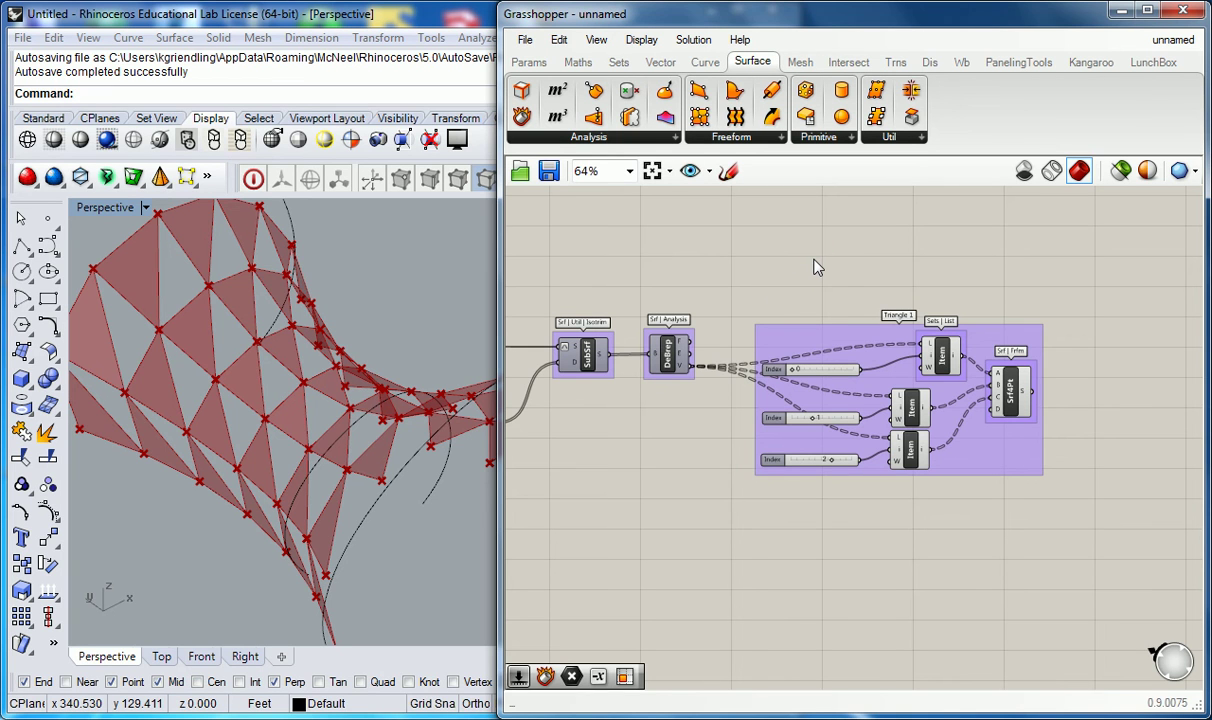
pyautogui.click(800, 338)
pyautogui.rightClick(800, 338)
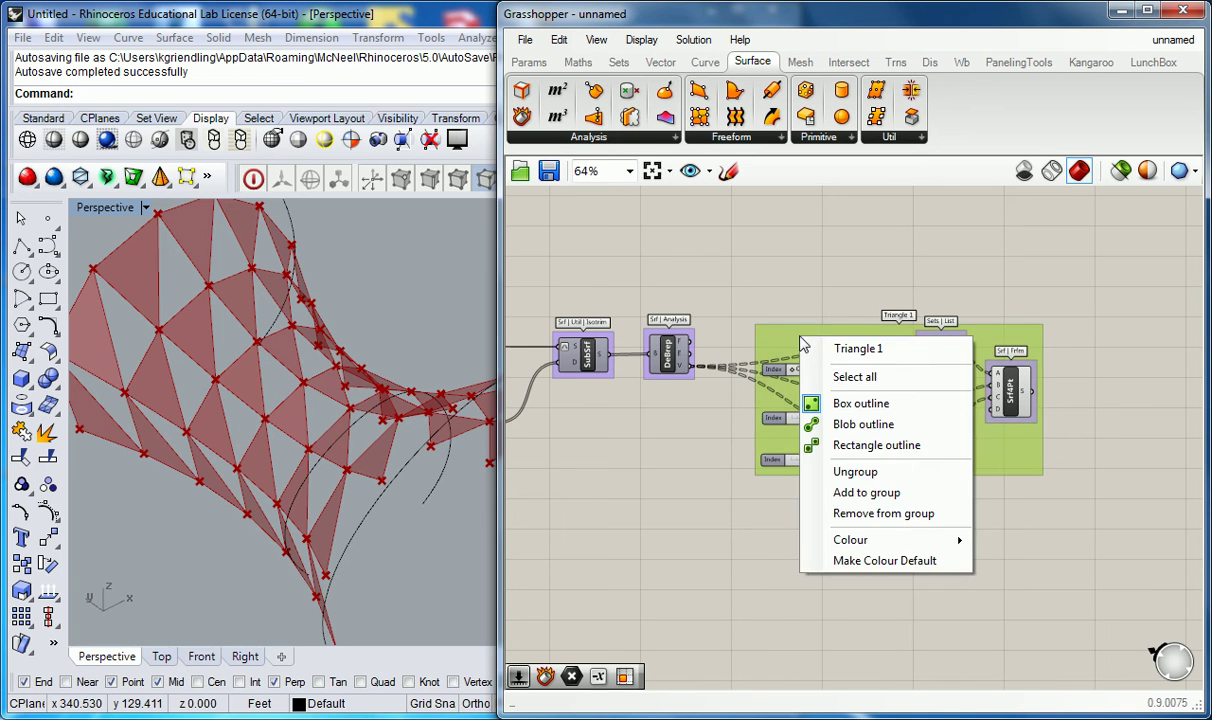
pyautogui.click(873, 474)
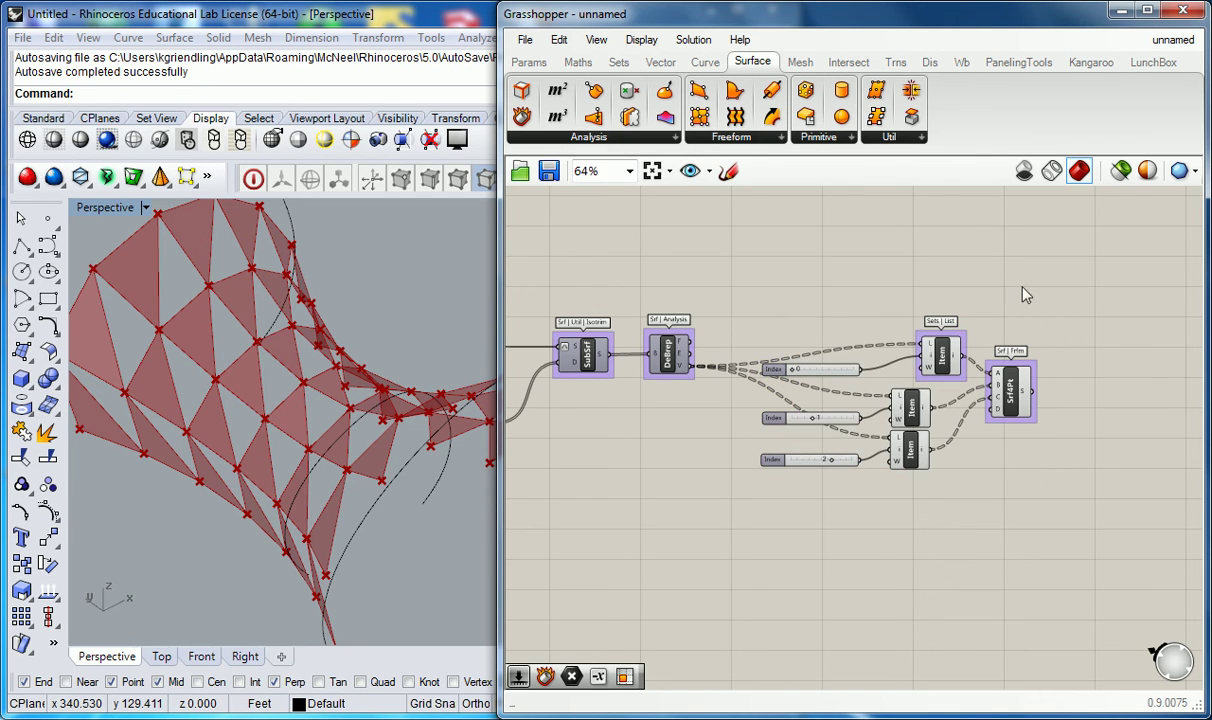
pyautogui.hotkey('ctrl', 'z')
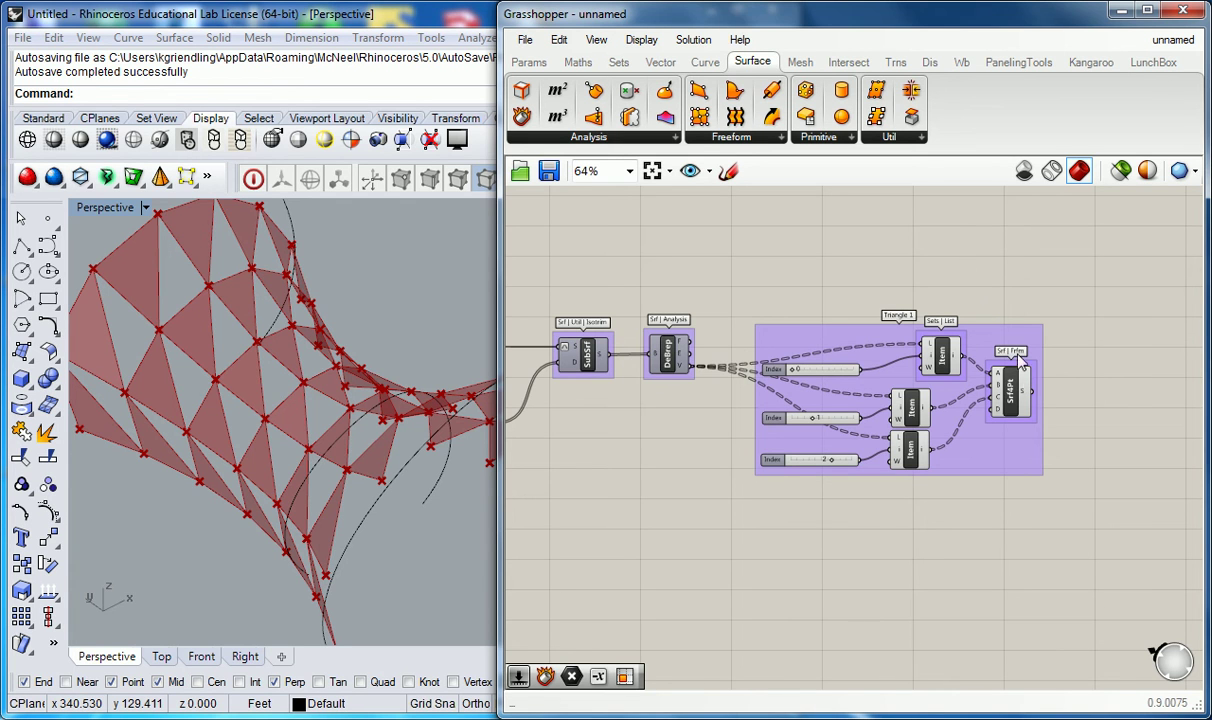
# Select the bottom List Item, then add the bottom Index slider and Srf4Pt to the selection
pyautogui.click(1011, 390)
pyautogui.rightClick(1013, 398)
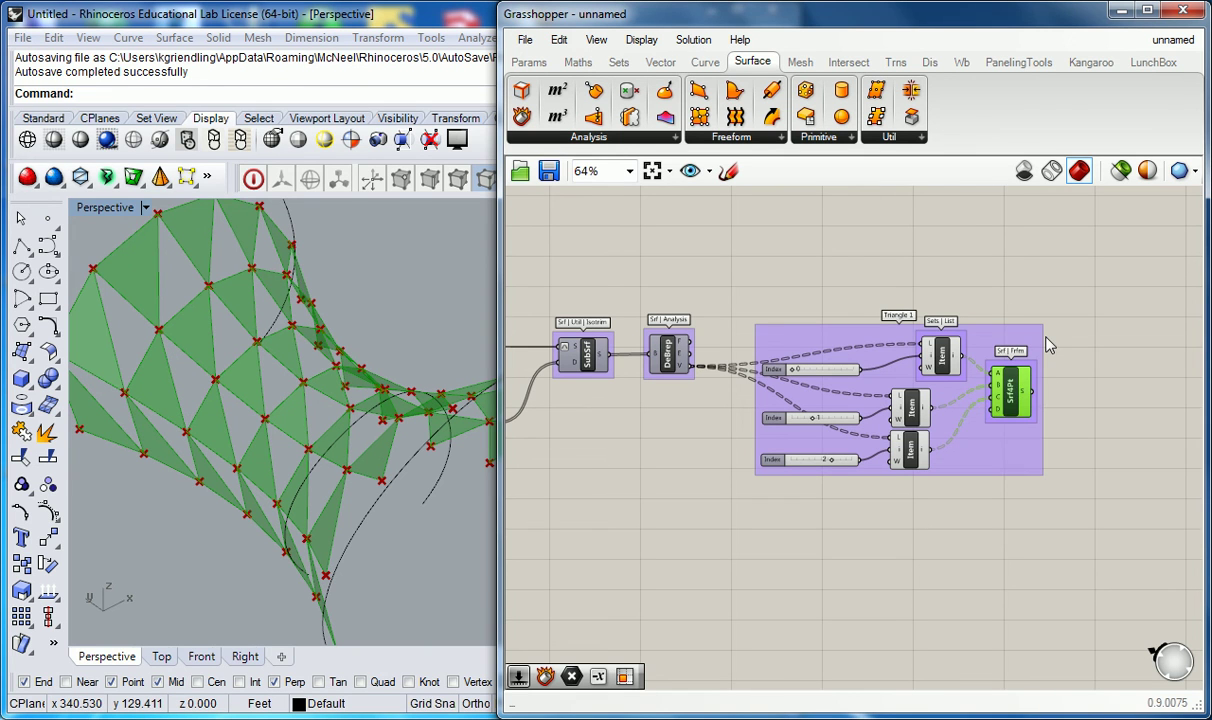
pyautogui.click(876, 252)
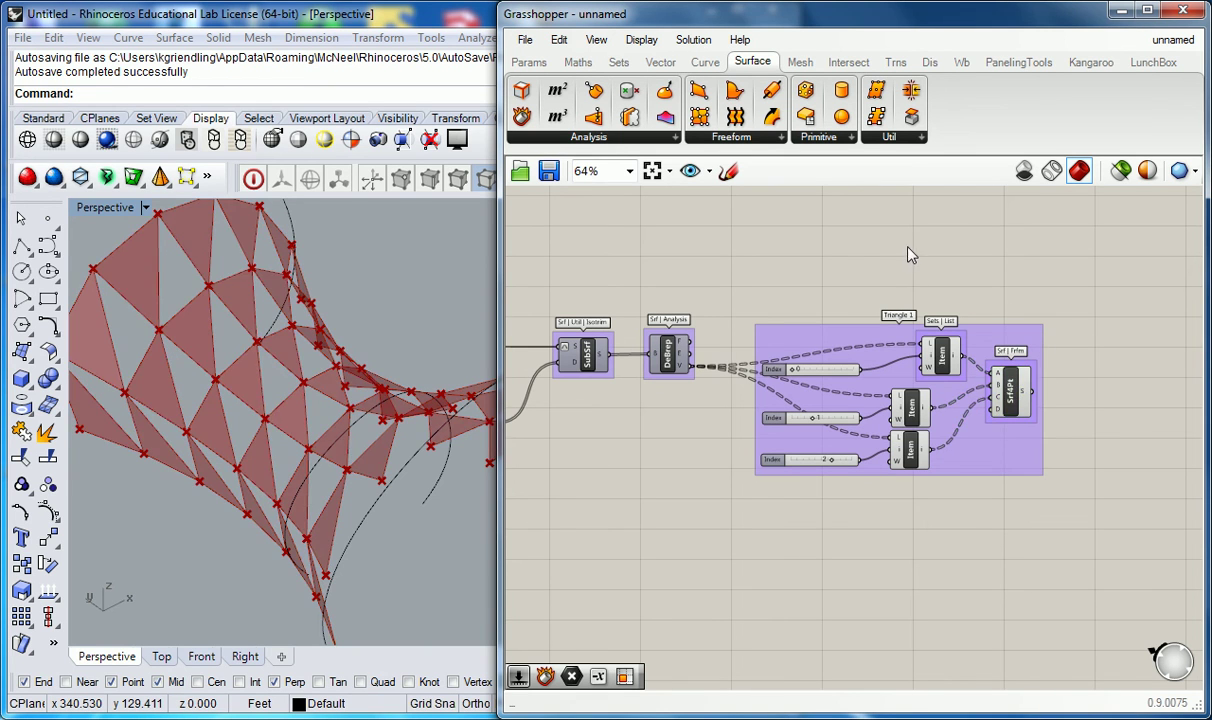
pyautogui.moveTo(1055, 262); pyautogui.dragTo(742, 479)
pyautogui.click(905, 445)
pyautogui.keyDown('shift'); pyautogui.click(790, 459); pyautogui.keyUp('shift')
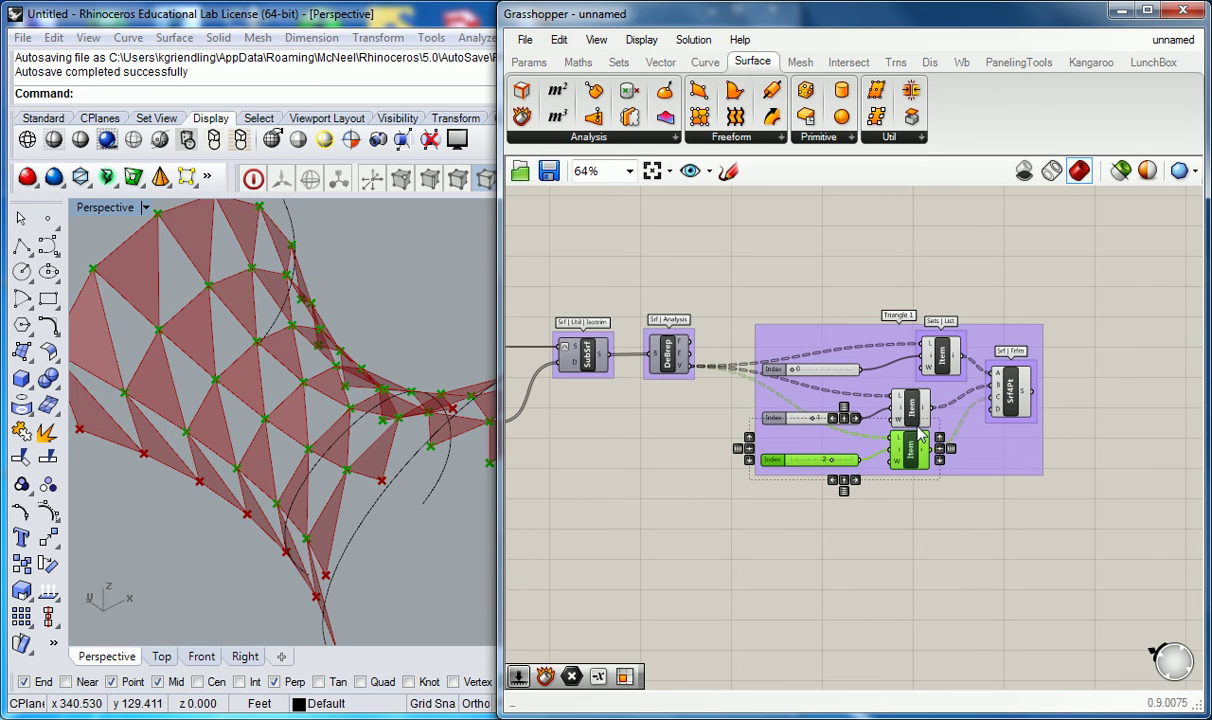
pyautogui.keyDown('shift'); pyautogui.click(1015, 398); pyautogui.keyUp('shift')
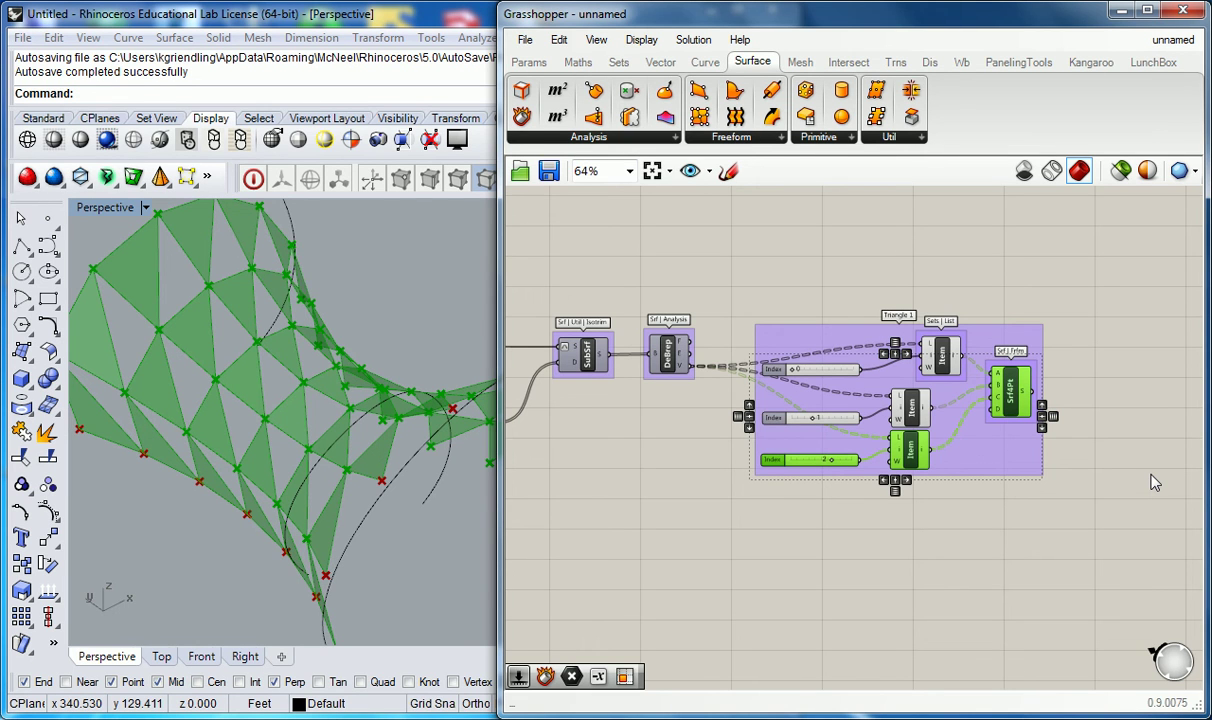
# Copy and paste the Index slider, Item and Srf4Pt, and place the copies below Triangle 1
pyautogui.hotkey('ctrl', 'c')
pyautogui.hotkey('ctrl', 'v')
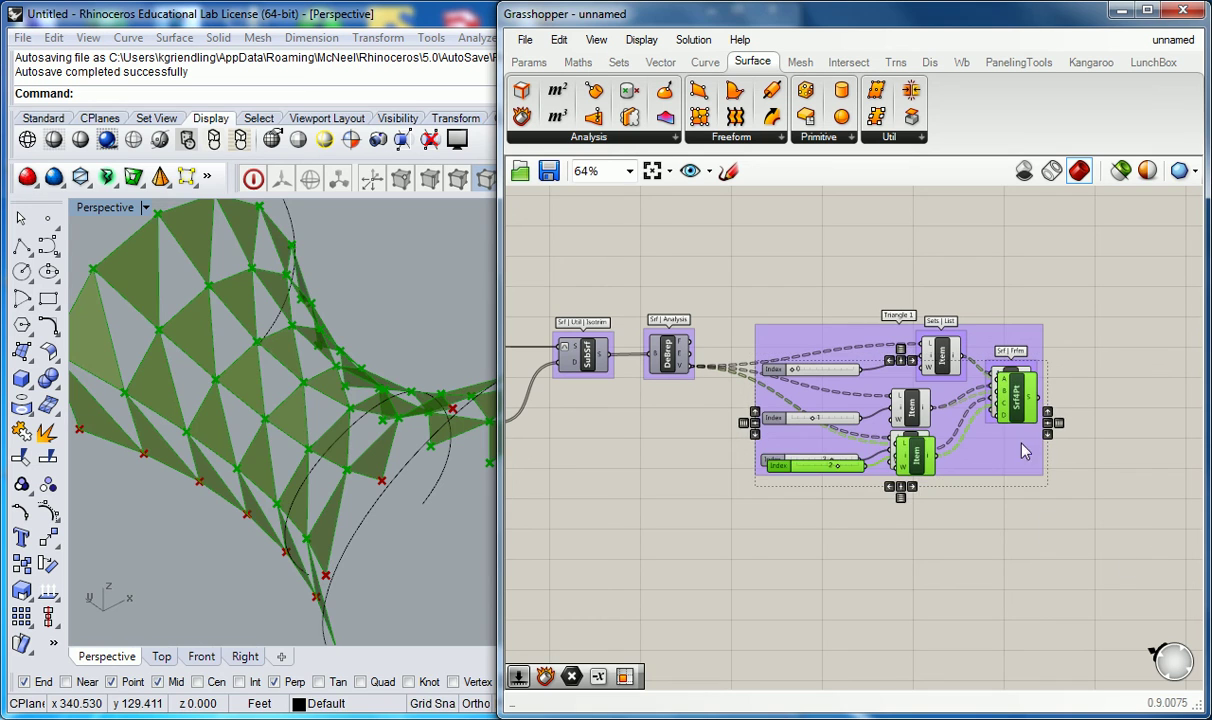
pyautogui.moveTo(1015, 408); pyautogui.dragTo(1020, 538)
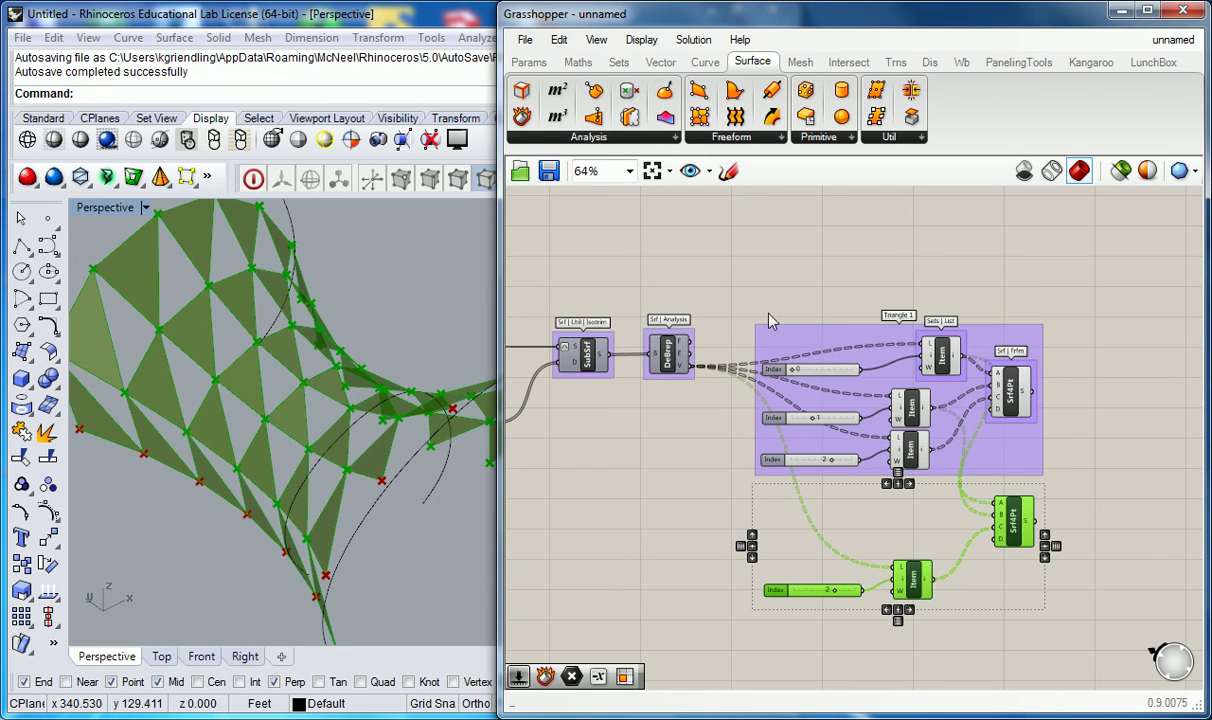
pyautogui.click(559, 40)
pyautogui.click(640, 141)
pyautogui.moveTo(1097, 488); pyautogui.dragTo(1022, 384, button='right')
pyautogui.click(968, 427)
pyautogui.click(1030, 405)
pyautogui.moveTo(1031, 405); pyautogui.dragTo(782, 490)
pyautogui.moveTo(937, 417); pyautogui.dragTo(940, 437)
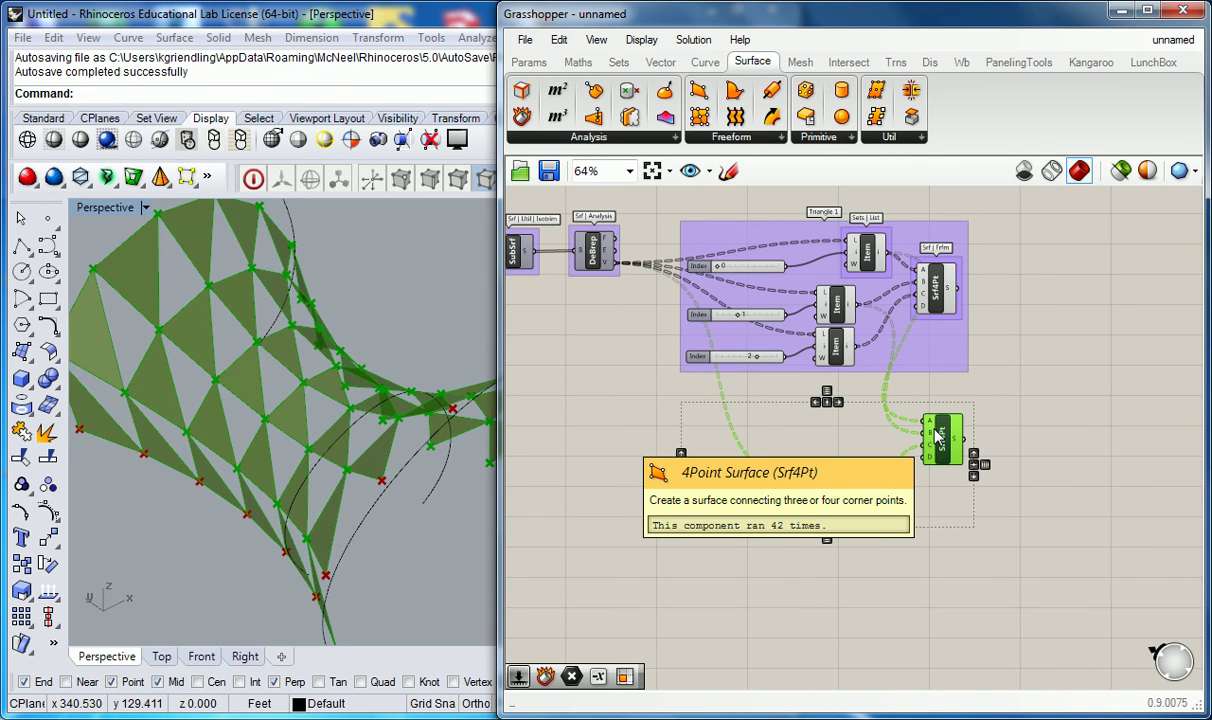
# Rearrange the lower Srf4Pt, the Item components and the group's Srf4Pt
pyautogui.click(991, 387)
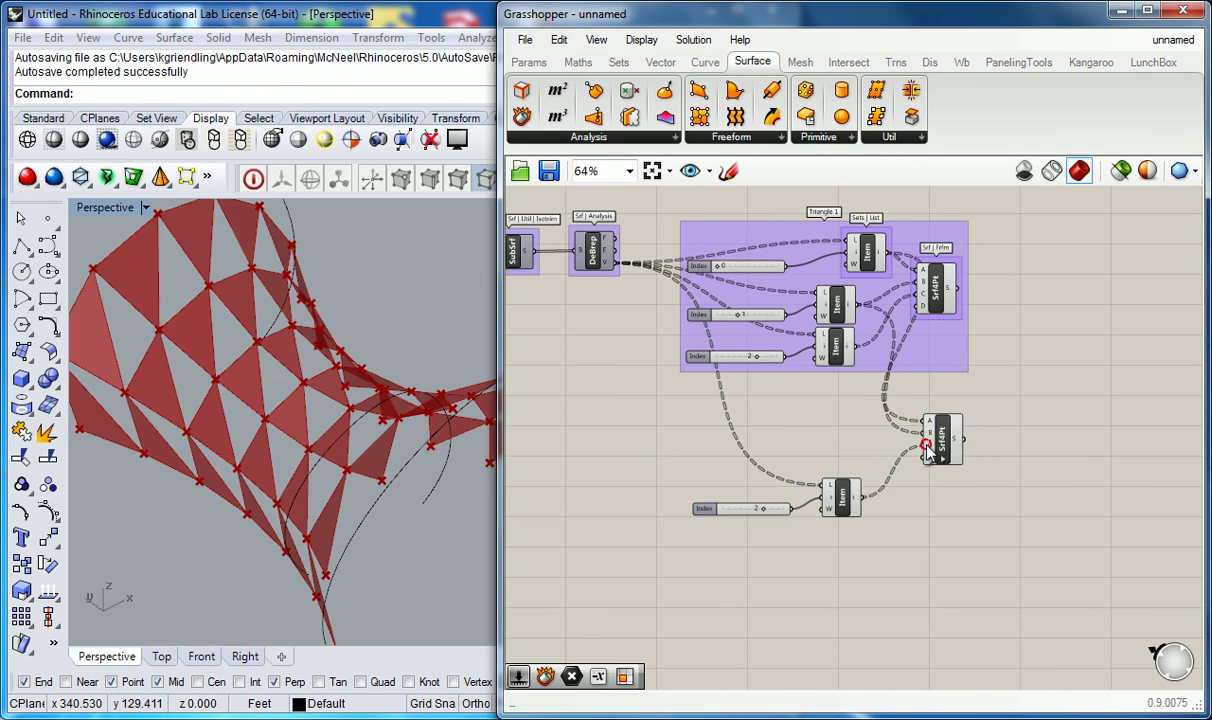
pyautogui.moveTo(943, 455); pyautogui.dragTo(959, 494)
pyautogui.click(879, 325)
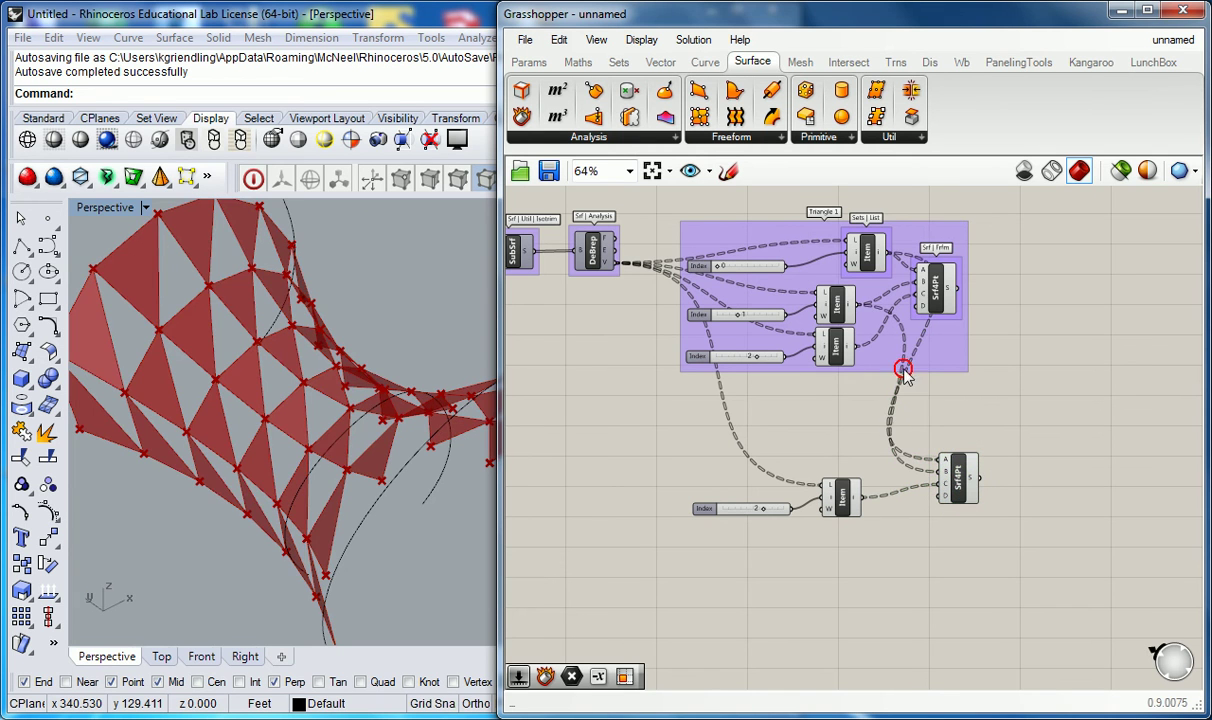
pyautogui.moveTo(866, 258)
pyautogui.mouseDown()
pyautogui.moveTo(832, 256)
pyautogui.moveTo(860, 256)
pyautogui.mouseUp()
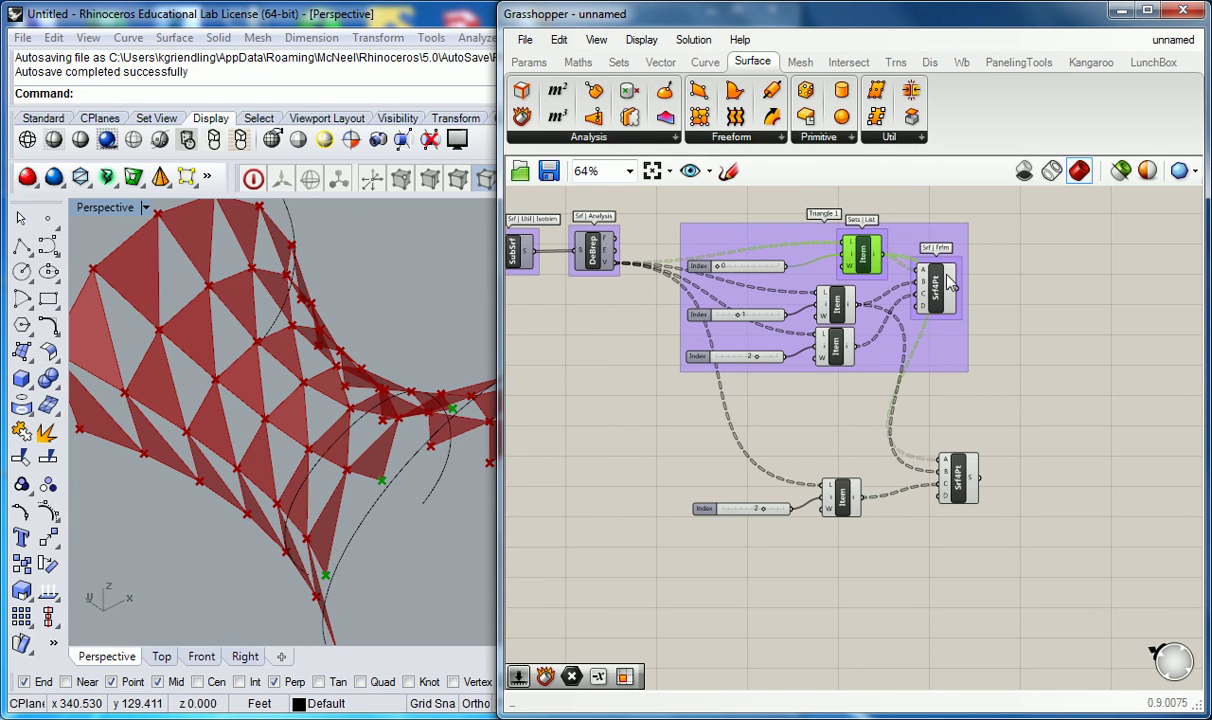
pyautogui.moveTo(943, 292); pyautogui.dragTo(958, 243)
pyautogui.moveTo(958, 243); pyautogui.dragTo(941, 288, button='right')
pyautogui.moveTo(850, 302); pyautogui.dragTo(828, 305)
# Move the lower Item and Index slider up under the group and set the index to 3
pyautogui.click(935, 515)
pyautogui.click(920, 425)
pyautogui.moveTo(940, 492); pyautogui.dragTo(893, 437, button='right')
pyautogui.moveTo(772, 488); pyautogui.dragTo(773, 443)
pyautogui.moveTo(634, 500); pyautogui.dragTo(706, 388)
pyautogui.click(683, 487)
pyautogui.scroll(2, 730, 440)
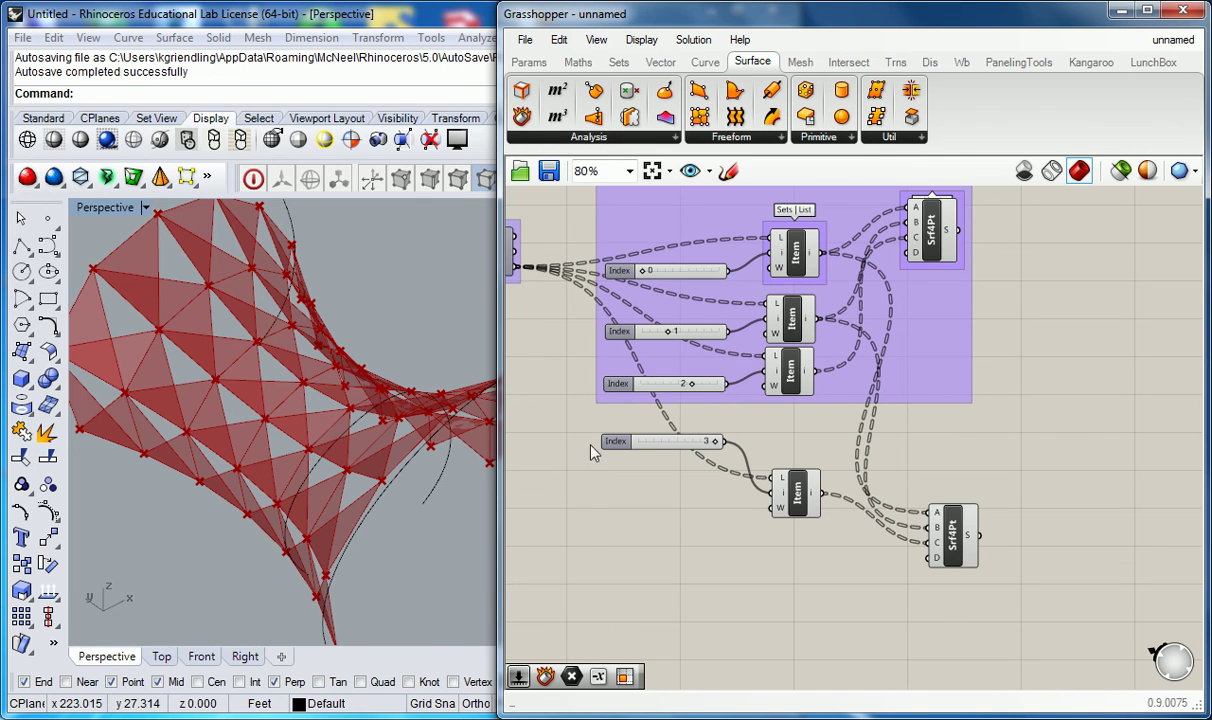
pyautogui.moveTo(470, 430); pyautogui.dragTo(352, 347, button='right')
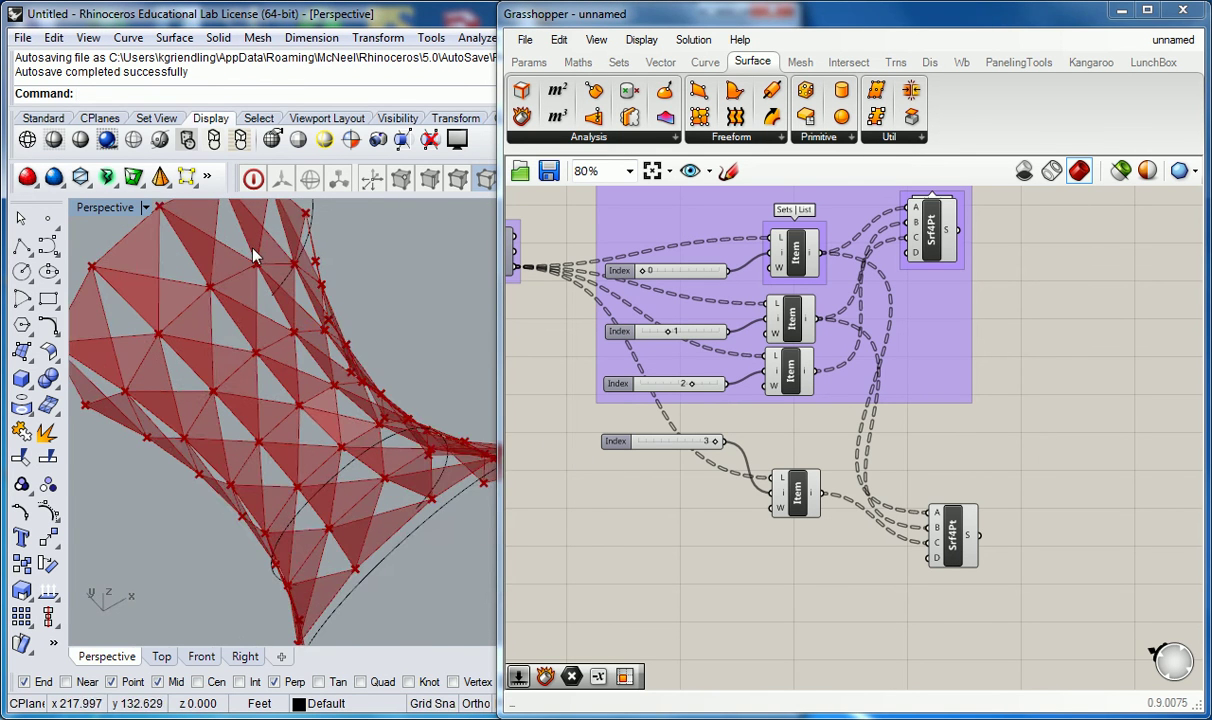
pyautogui.scroll(3, 234, 236)
pyautogui.moveTo(217, 234); pyautogui.dragTo(295, 375, button='right')
pyautogui.click(698, 512)
pyautogui.moveTo(745, 514); pyautogui.dragTo(715, 510, button='right')
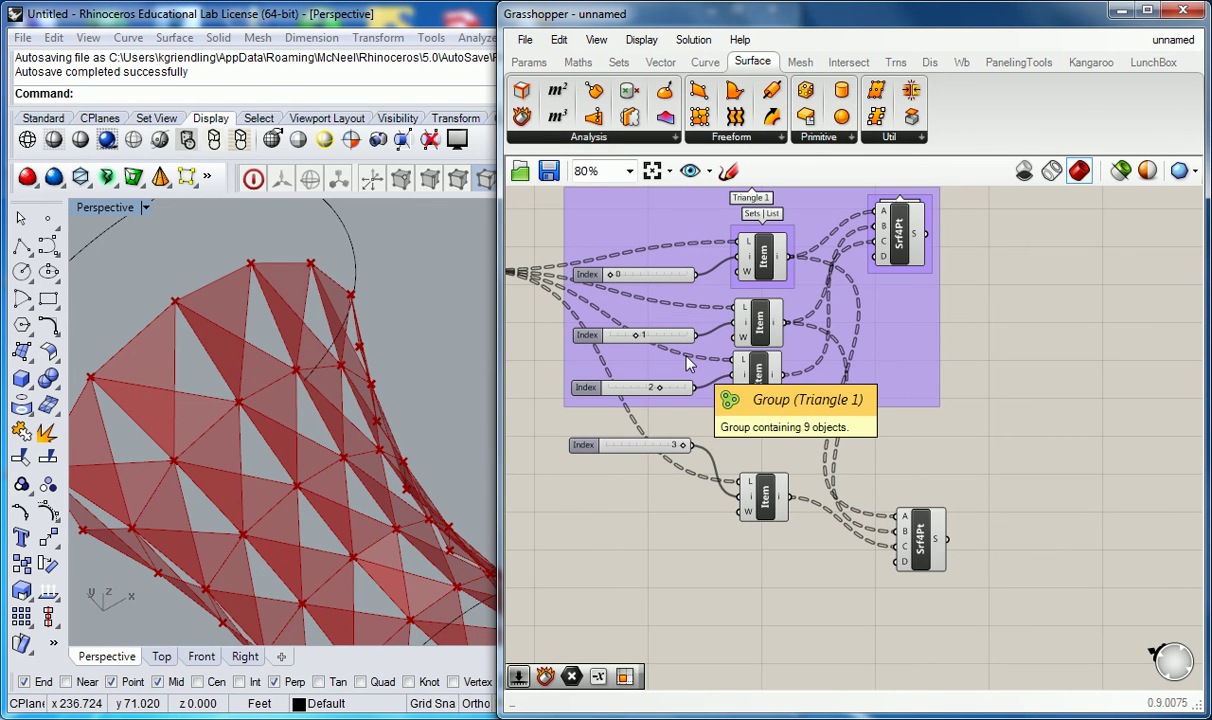
pyautogui.click(695, 488)
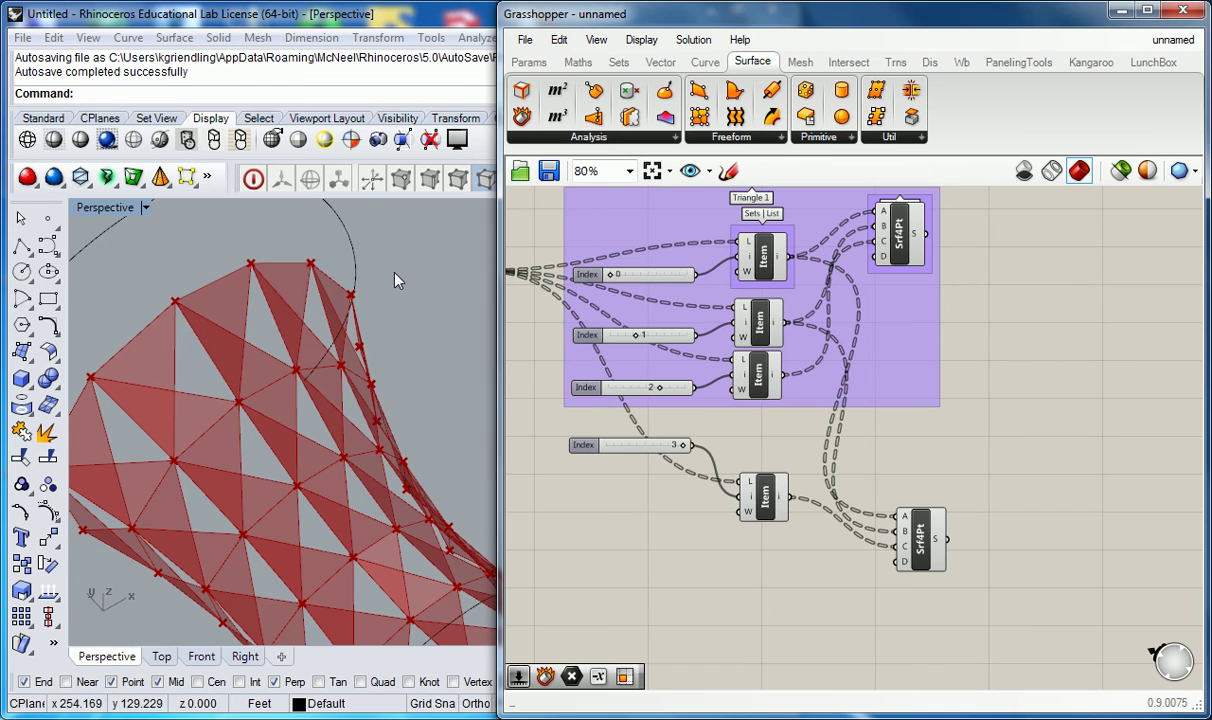
pyautogui.moveTo(398, 280); pyautogui.dragTo(400, 420, button='right')
pyautogui.click(975, 467)
pyautogui.moveTo(920, 535); pyautogui.dragTo(915, 523)
pyautogui.click(975, 467)
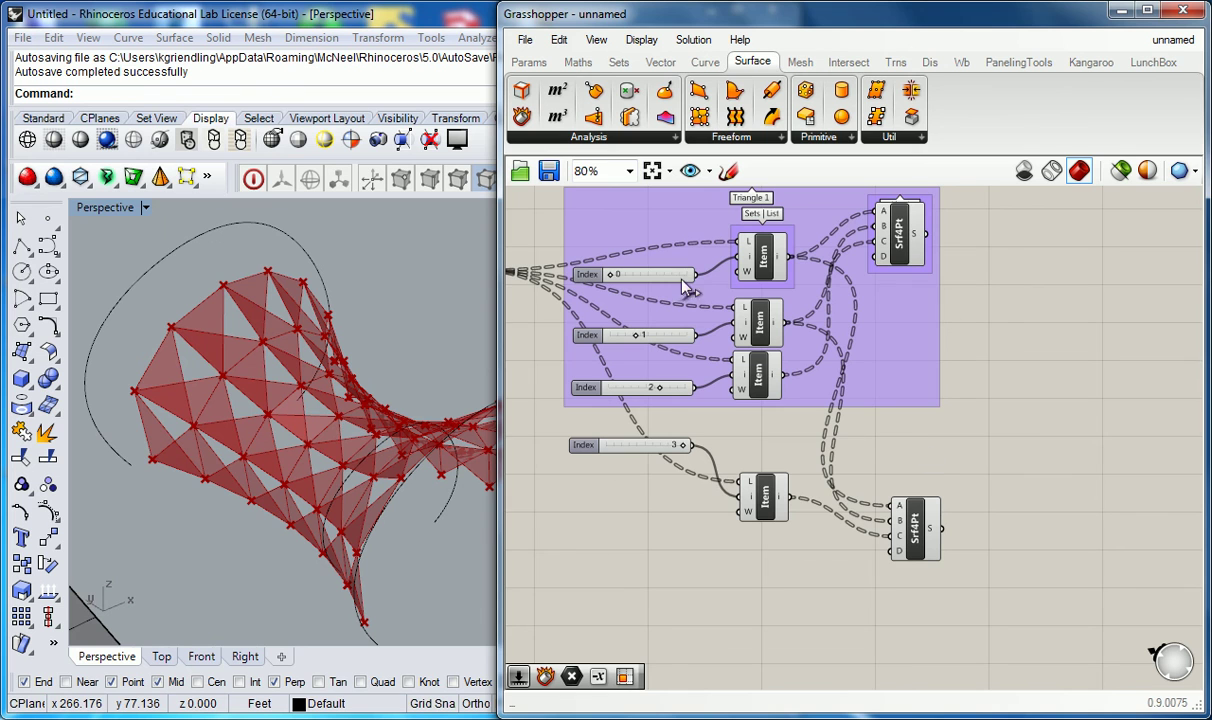
pyautogui.moveTo(910, 405); pyautogui.dragTo(972, 460, button='right')
pyautogui.scroll(-3, 972, 460)
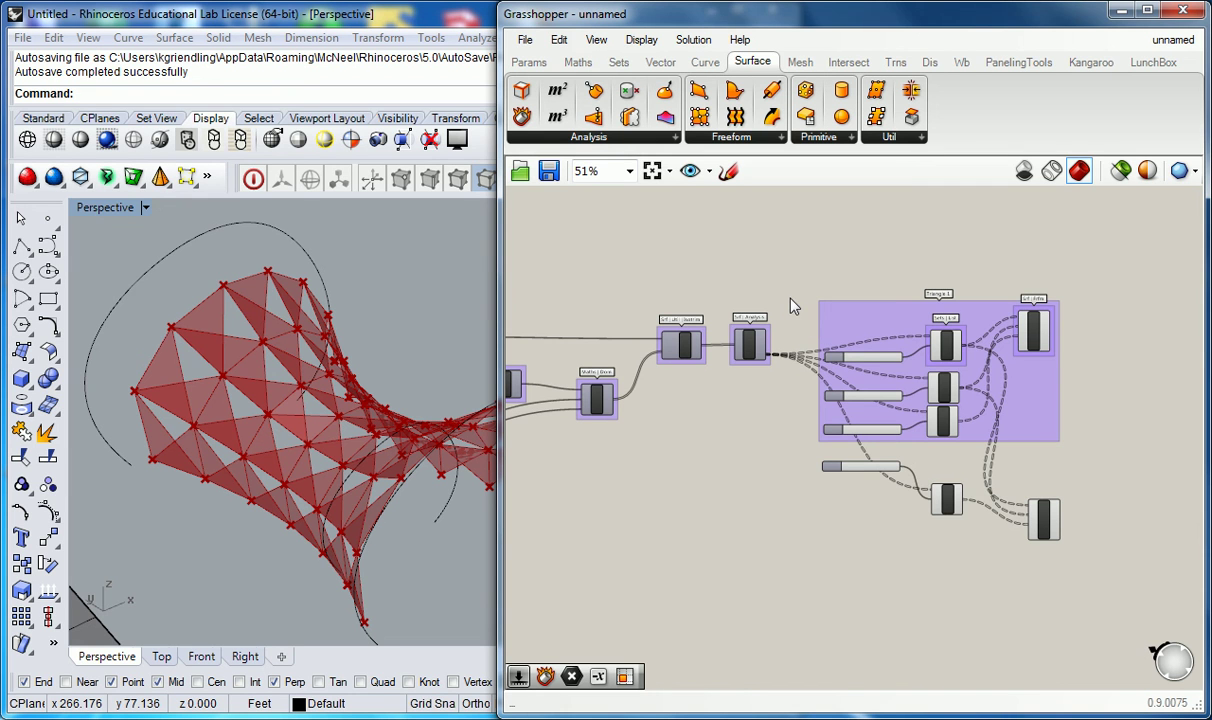
# Place a Point List component from the Display tab onto the canvas above Deconstruct Brep
pyautogui.moveTo(801, 284); pyautogui.dragTo(868, 287, button='right')
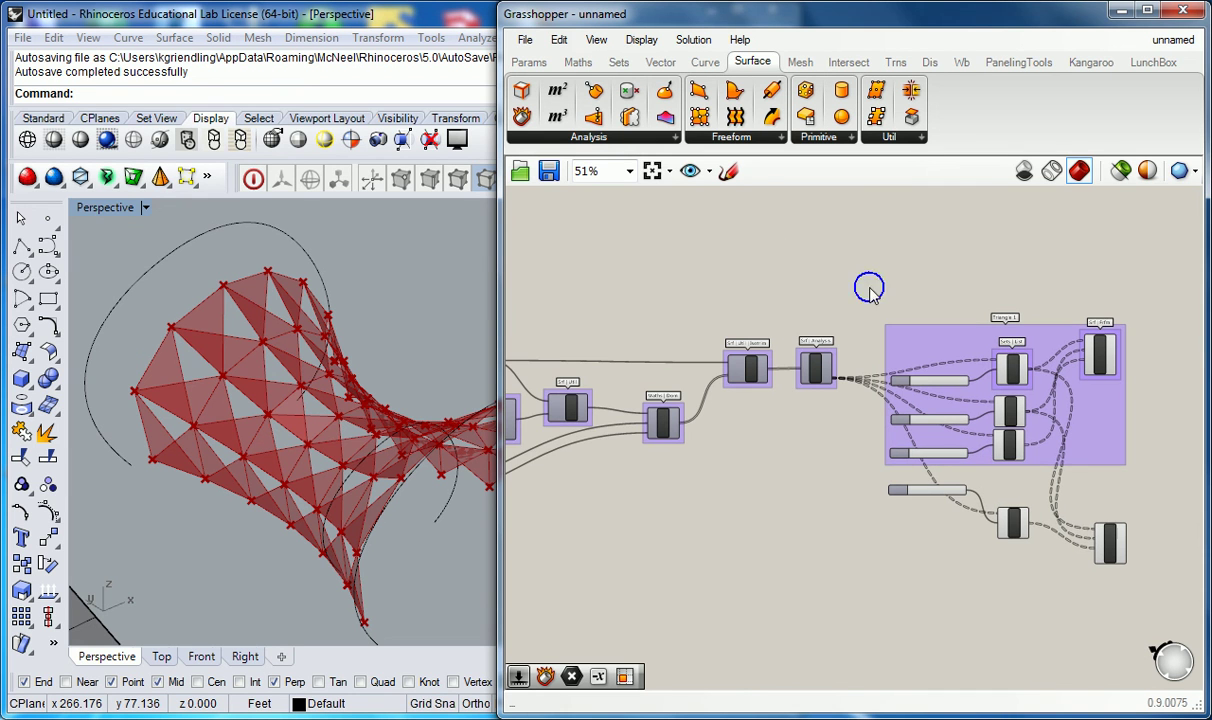
pyautogui.click(930, 64)
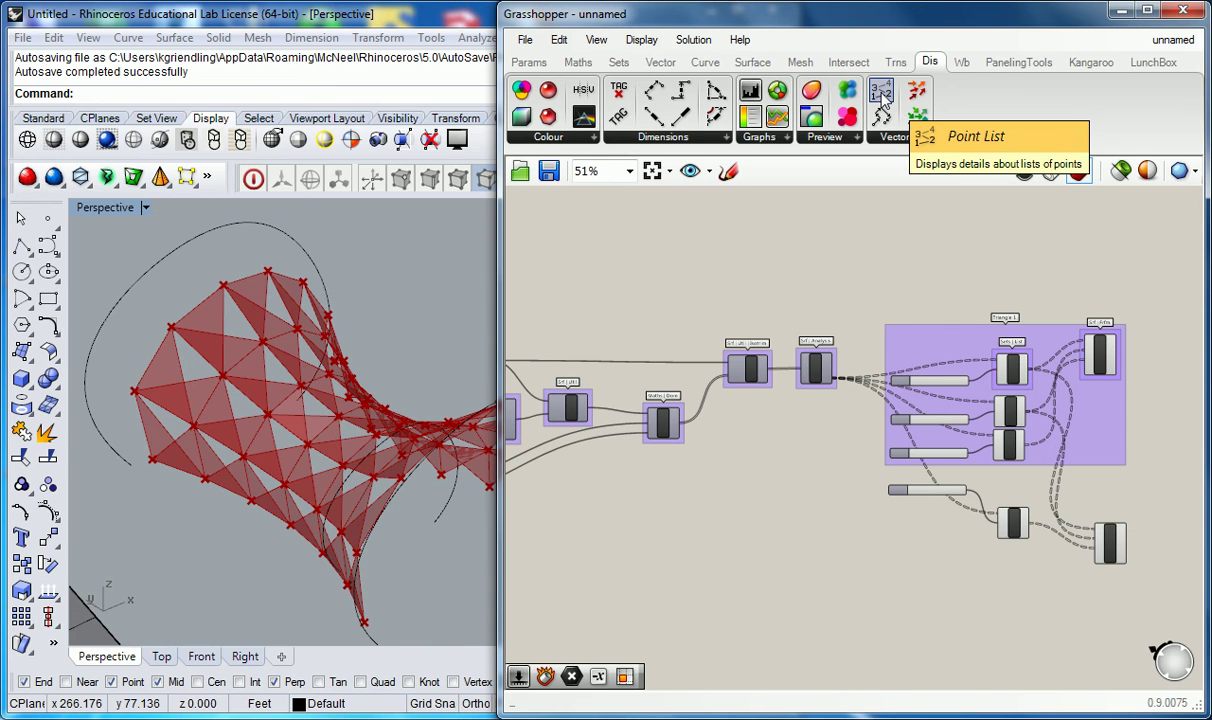
pyautogui.moveTo(884, 101); pyautogui.dragTo(830, 242)
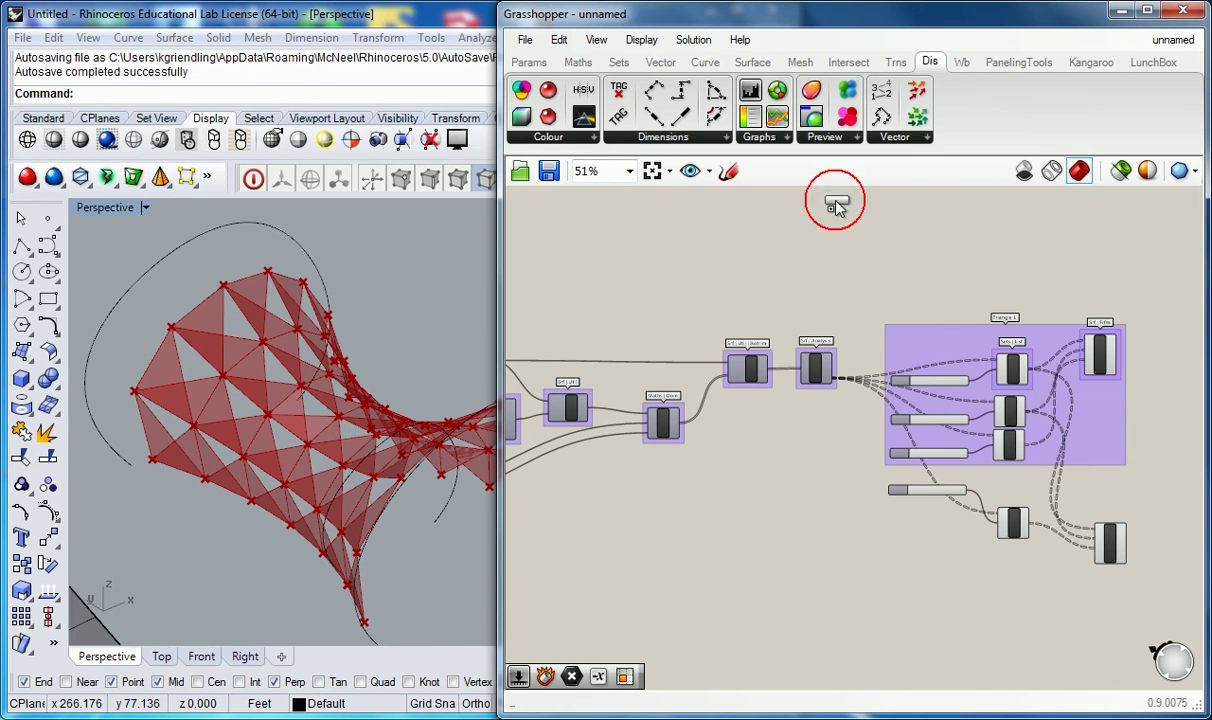
pyautogui.moveTo(852, 297); pyautogui.dragTo(850, 300)
pyautogui.scroll(3, 847, 352)
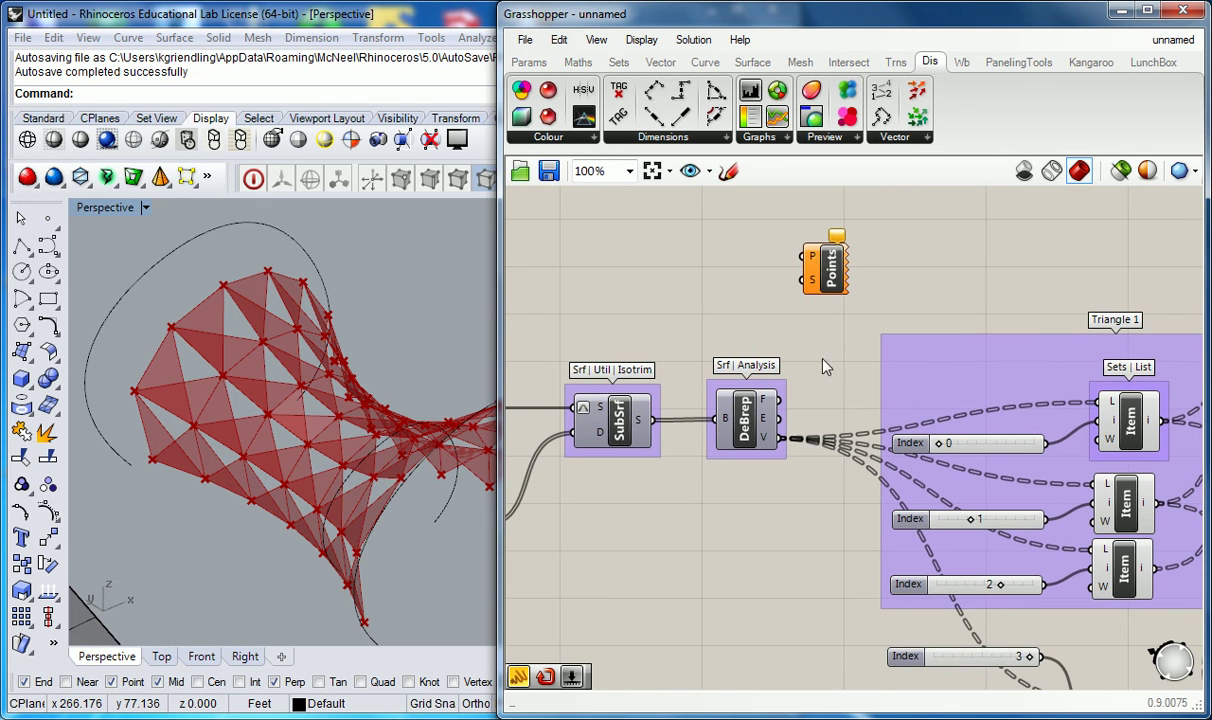
pyautogui.click(849, 270)
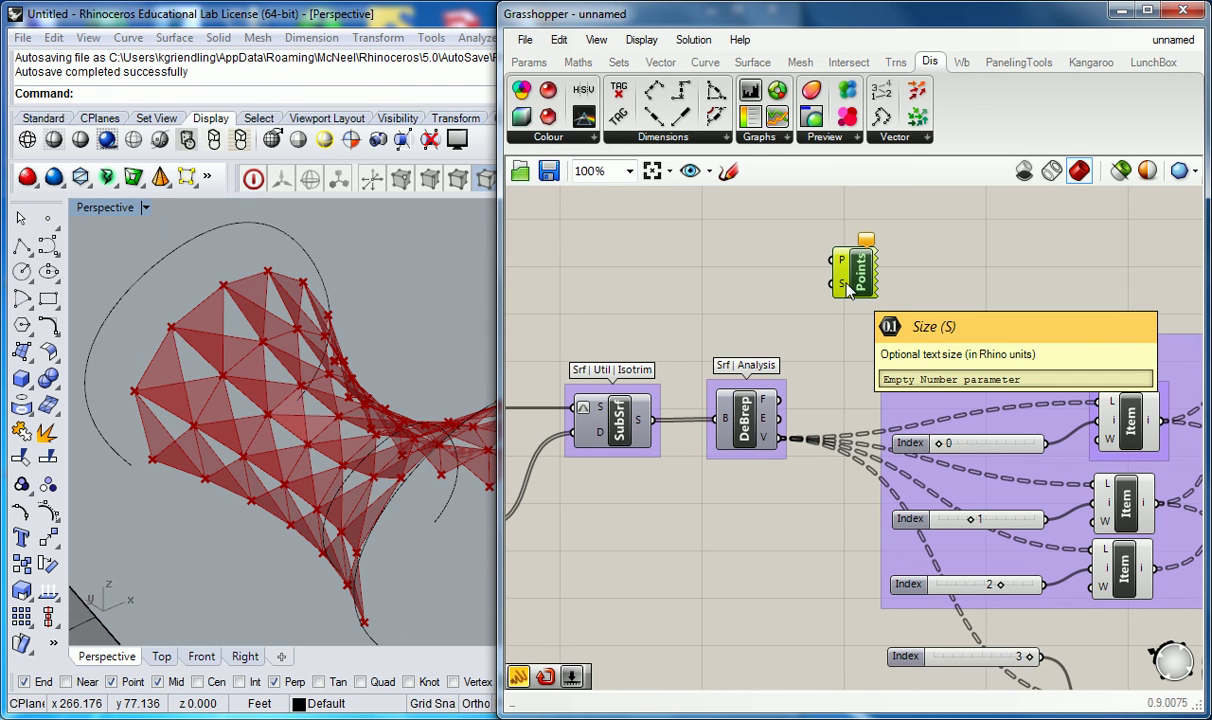
# Create a 0 to 10 number slider by typing 0<1<10 in the canvas search
pyautogui.doubleClick(650, 281)
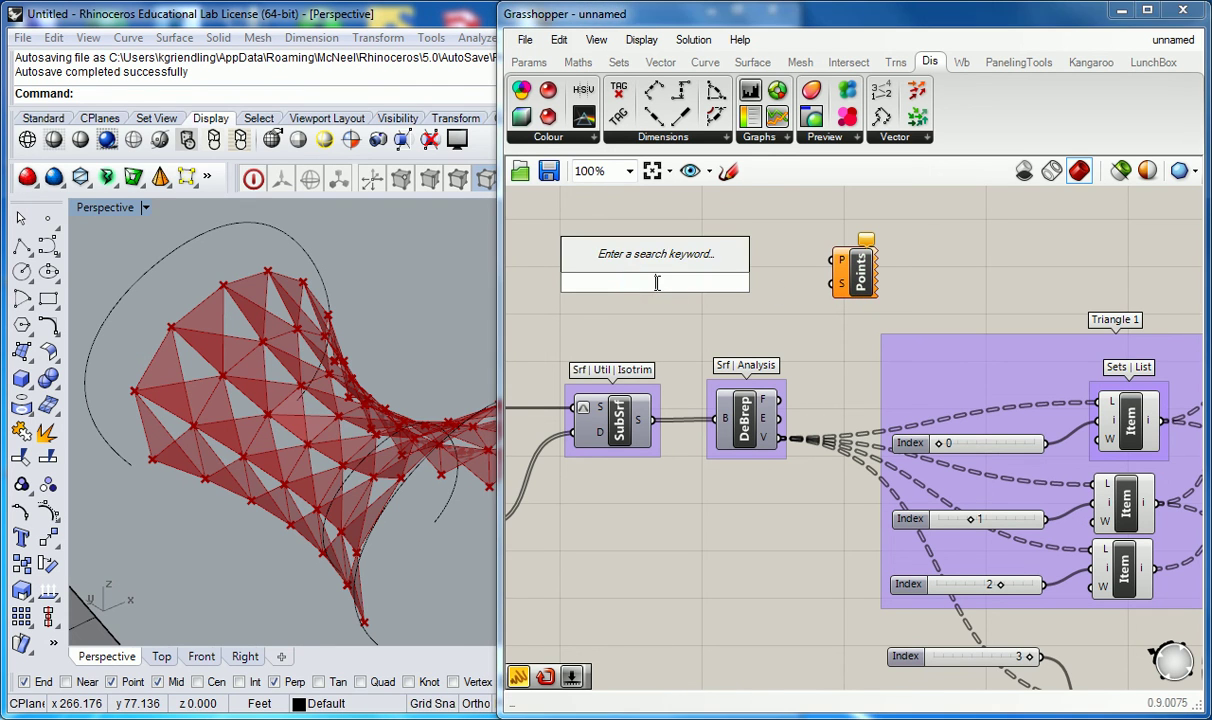
pyautogui.write('0<1<10')
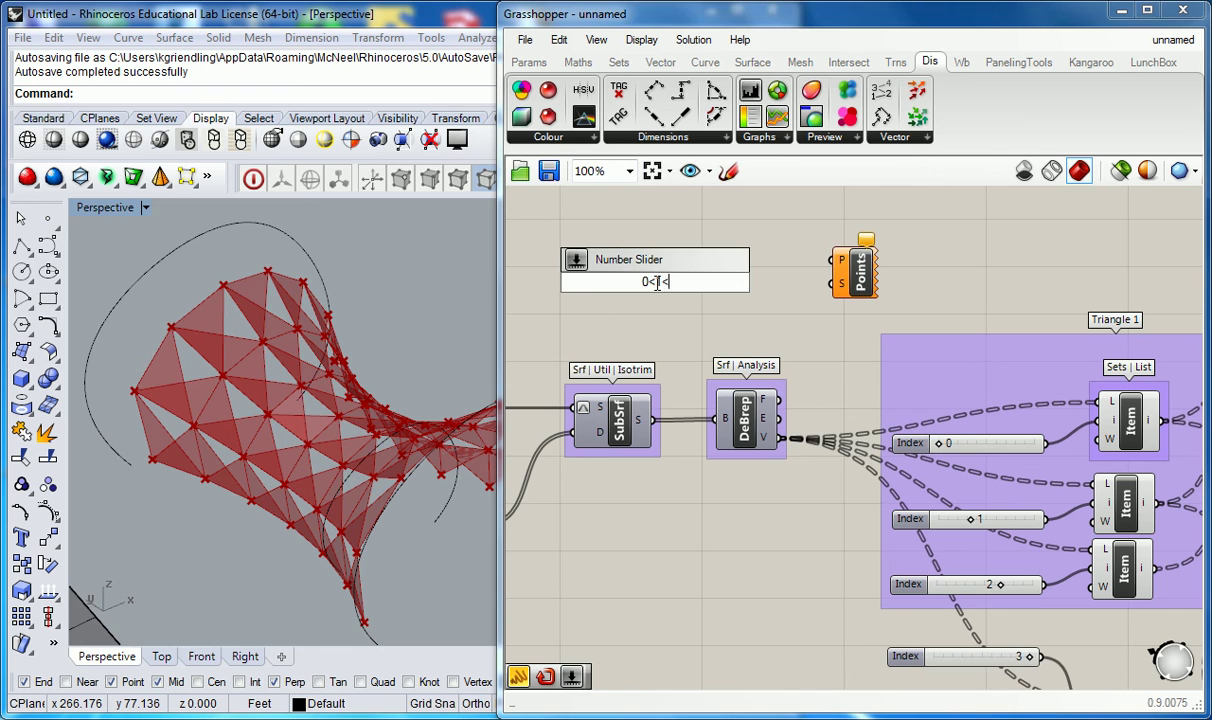
pyautogui.press('Return')
pyautogui.moveTo(590, 286); pyautogui.dragTo(573, 273)
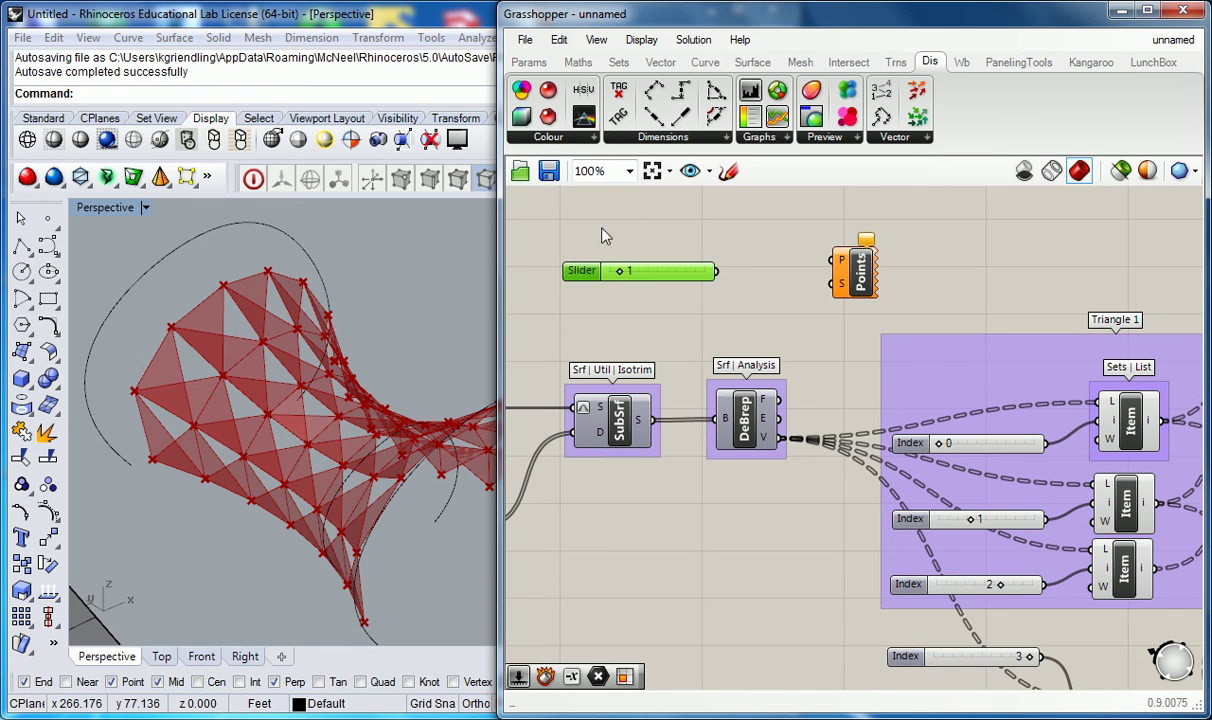
pyautogui.click(640, 215)
pyautogui.moveTo(742, 275); pyautogui.dragTo(715, 286, button='right')
# Wire the slider to Points S and the DeBrep vertices to Points P, raising the size to 6
pyautogui.moveTo(689, 282); pyautogui.dragTo(810, 292)
pyautogui.click(836, 290)
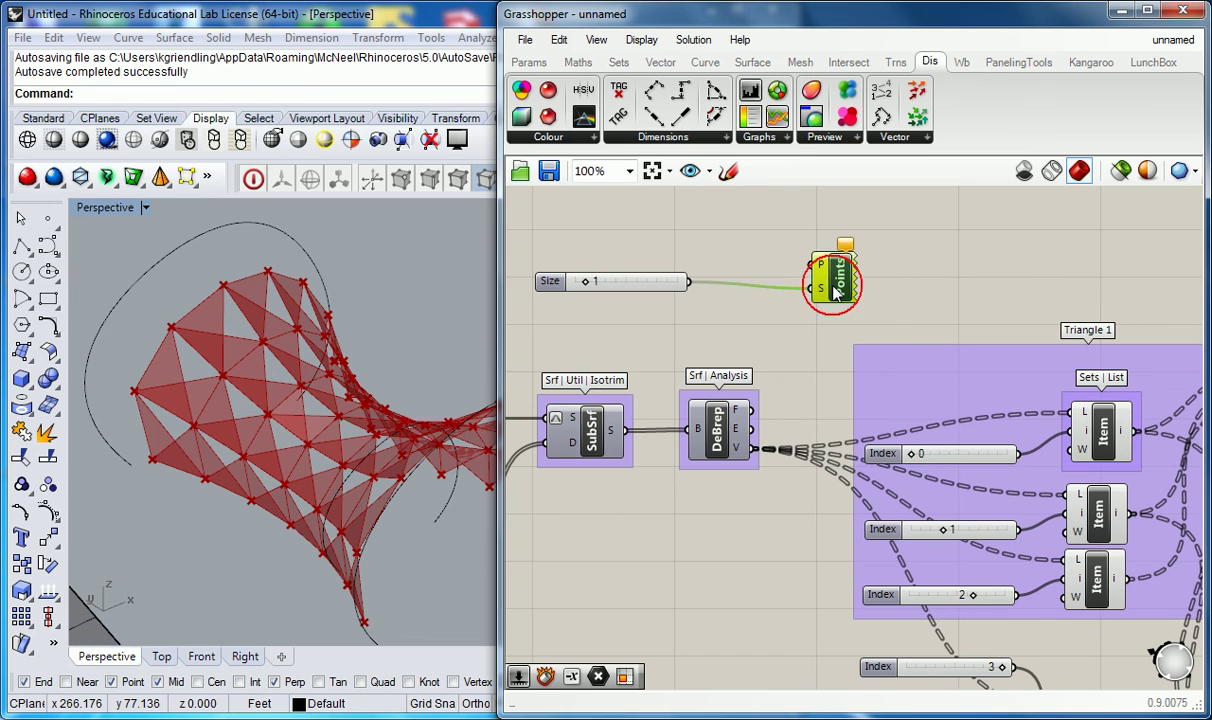
pyautogui.click(777, 246)
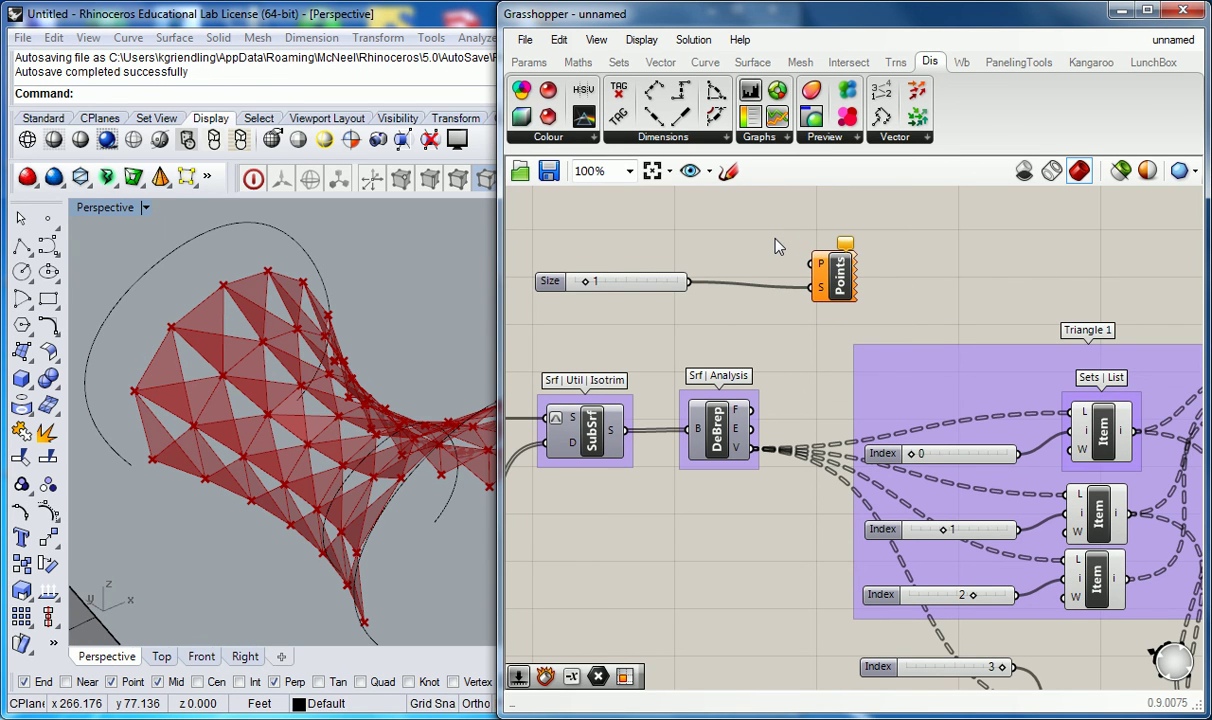
pyautogui.moveTo(752, 447); pyautogui.dragTo(812, 263)
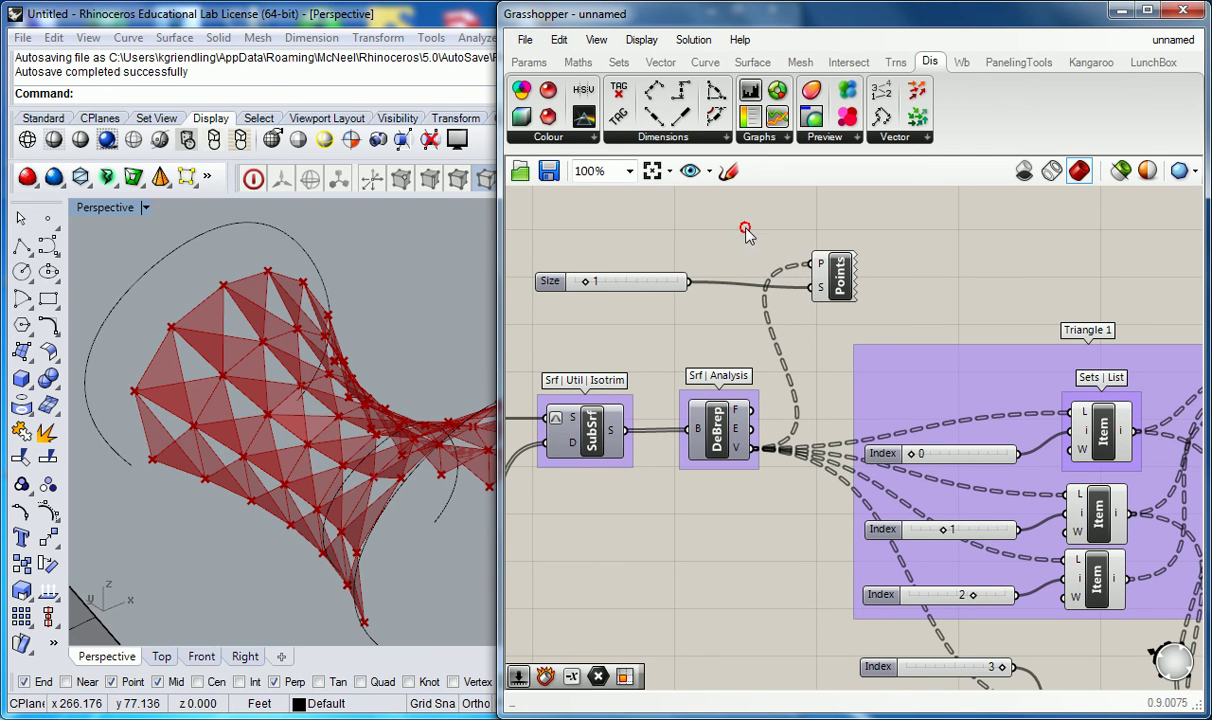
pyautogui.moveTo(585, 281); pyautogui.dragTo(638, 285)
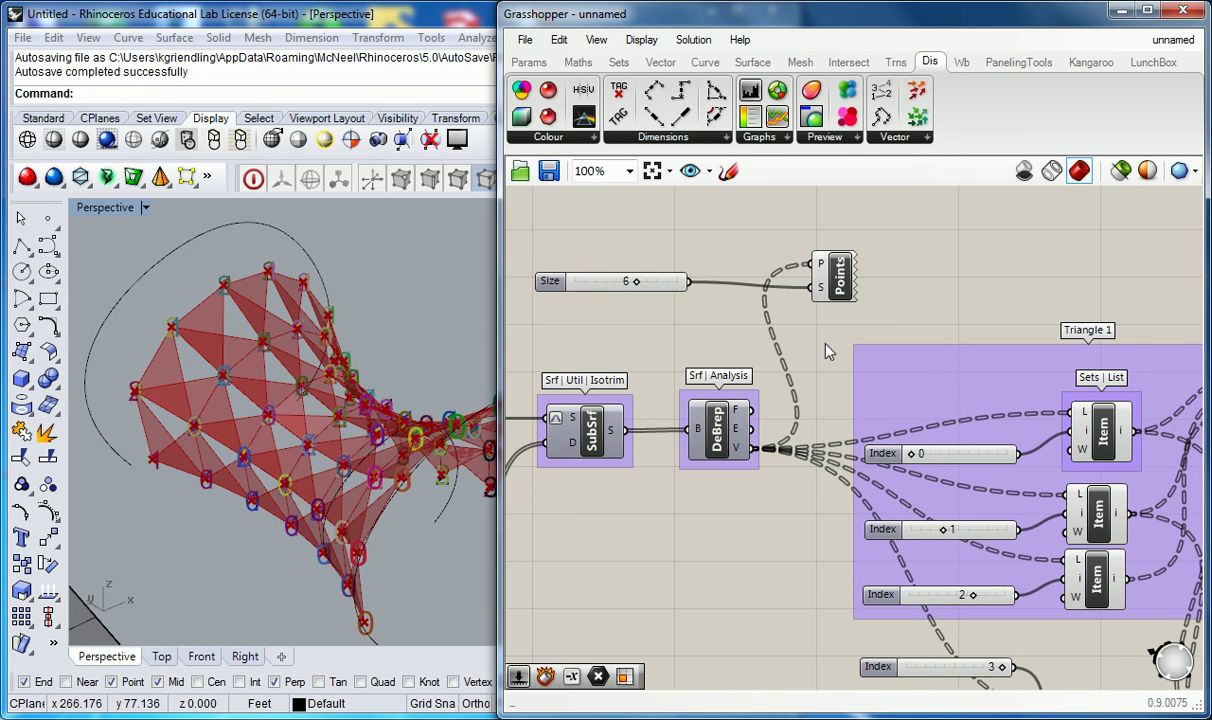
# Duplicate the first Item component and its Index 0 slider, placing the copies beside the Size slider
pyautogui.moveTo(830, 349); pyautogui.dragTo(812, 326, button='right')
pyautogui.scroll(-1, 812, 326)
pyautogui.moveTo(450, 380); pyautogui.dragTo(390, 344, button='right')
pyautogui.moveTo(671, 315); pyautogui.dragTo(709, 322, button='right')
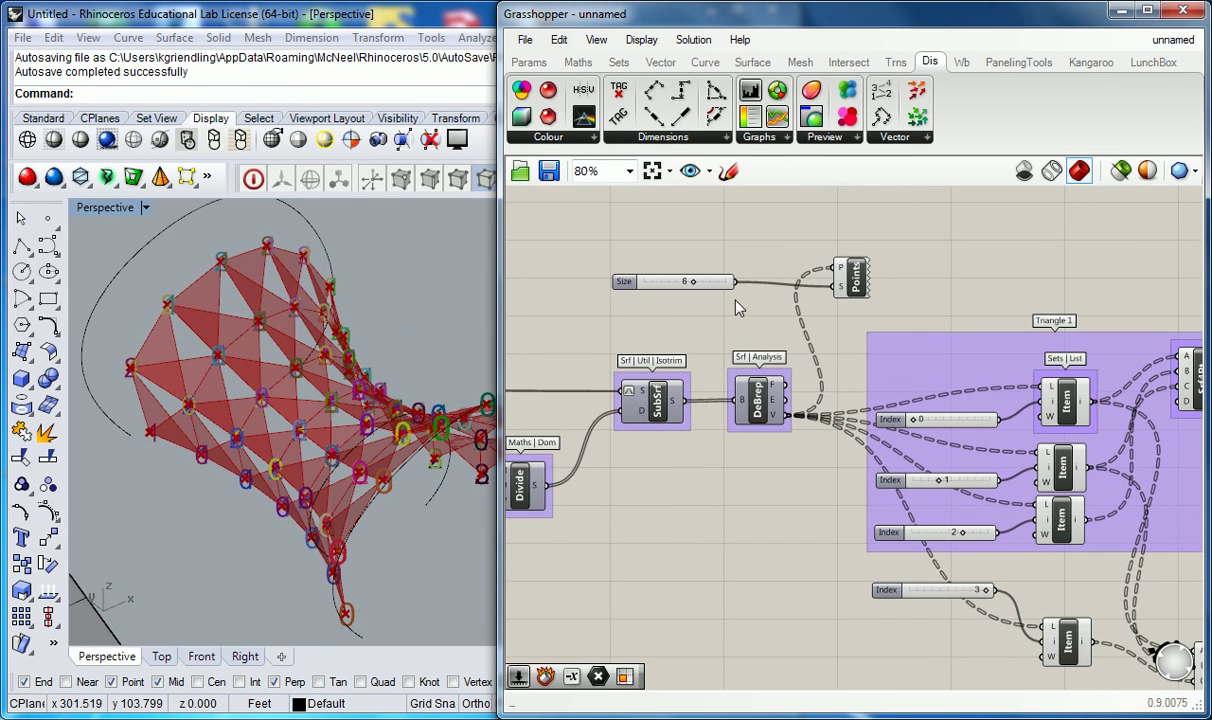
pyautogui.moveTo(785, 236); pyautogui.dragTo(738, 276, button='right')
pyautogui.click(966, 420)
pyautogui.keyDown('shift'); pyautogui.click(908, 464); pyautogui.keyUp('shift')
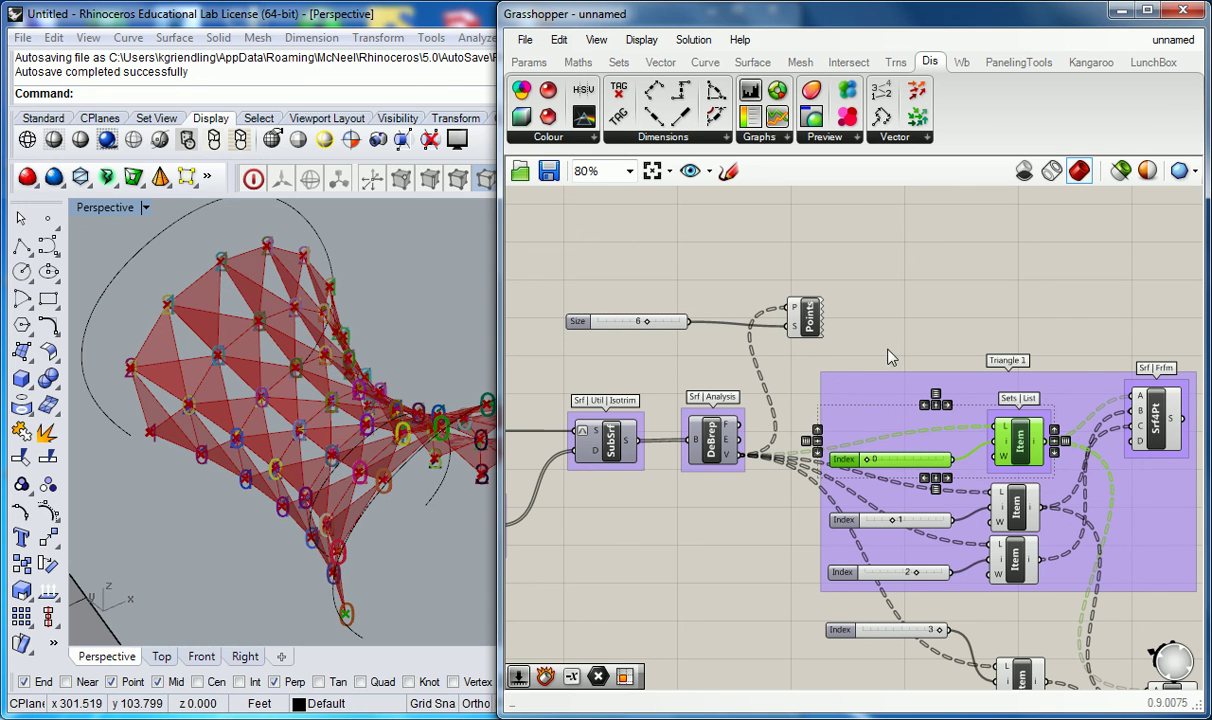
pyautogui.keyDown('alt'); pyautogui.moveTo(910, 468); pyautogui.dragTo(918, 475); pyautogui.keyUp('alt')
pyautogui.moveTo(1028, 445); pyautogui.dragTo(760, 345)
# Wire the copied Item into Points, set its index to 1, and feed it DeBrep's output
pyautogui.moveTo(810, 310); pyautogui.dragTo(819, 267)
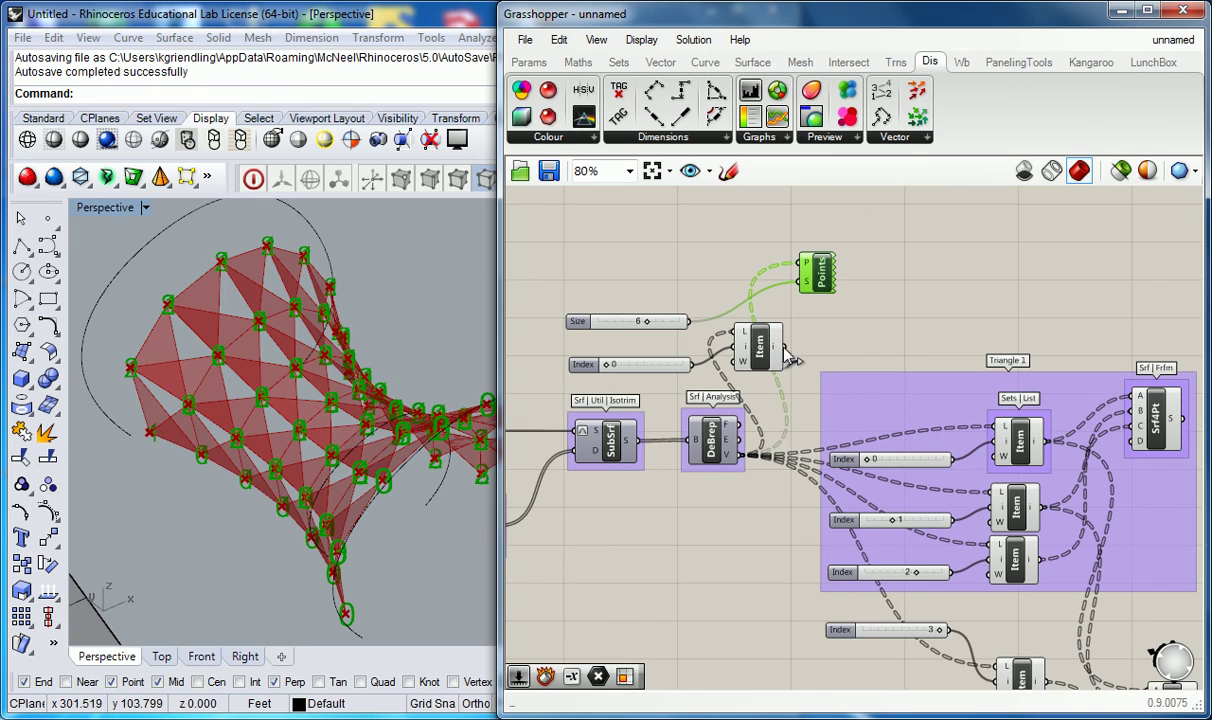
pyautogui.moveTo(789, 345); pyautogui.dragTo(804, 263)
pyautogui.click(738, 240)
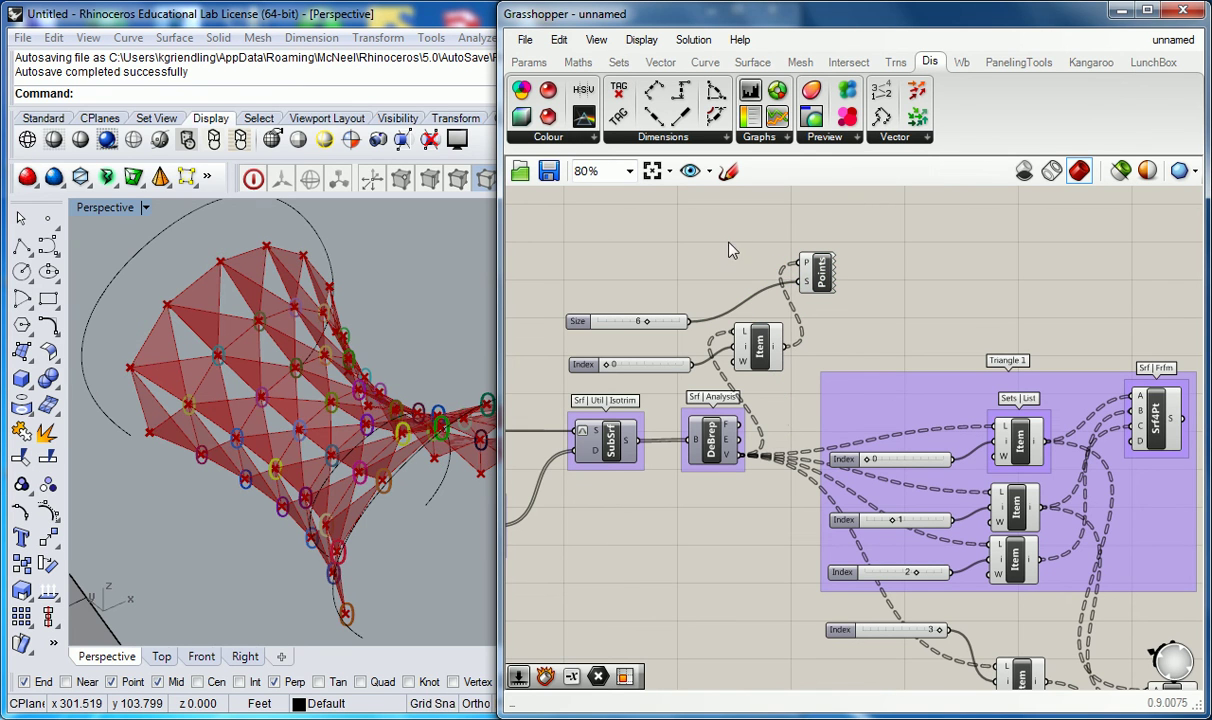
pyautogui.moveTo(605, 364)
pyautogui.mouseDown()
pyautogui.moveTo(625, 370)
pyautogui.moveTo(613, 370)
pyautogui.mouseUp()
pyautogui.moveTo(746, 433); pyautogui.dragTo(741, 336)
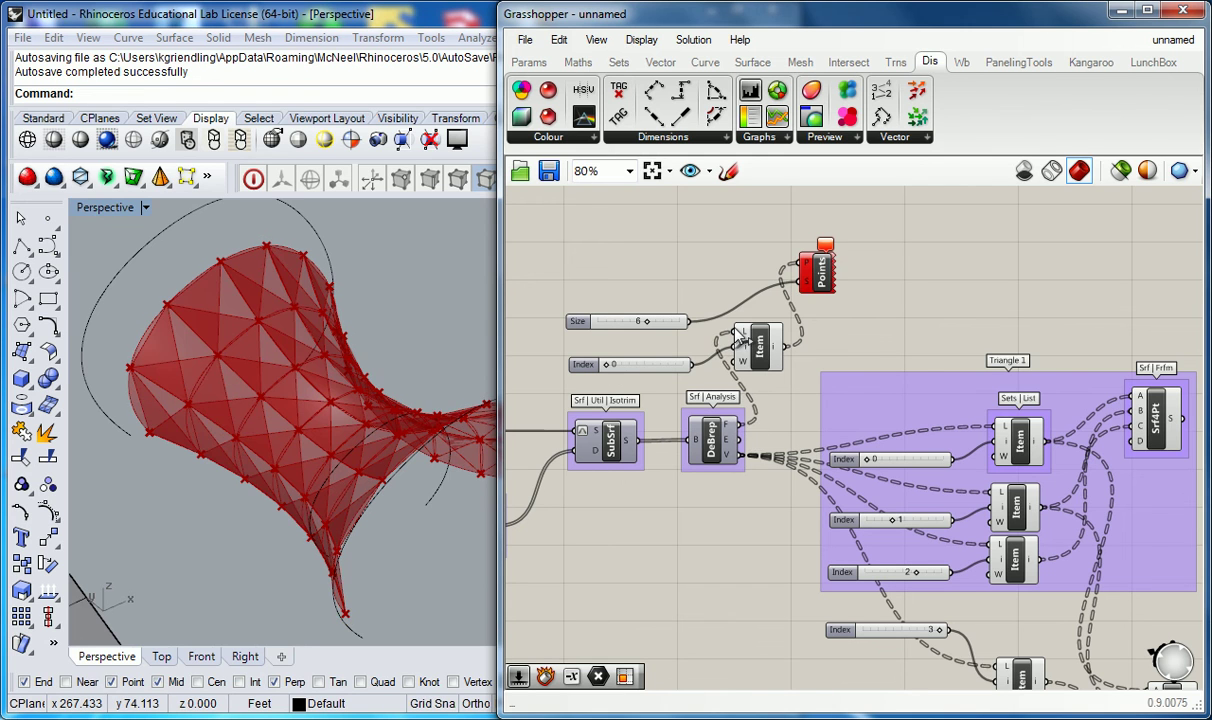
# Flatten DeBrep's output data and check the result in the Rhino view
pyautogui.click(805, 268)
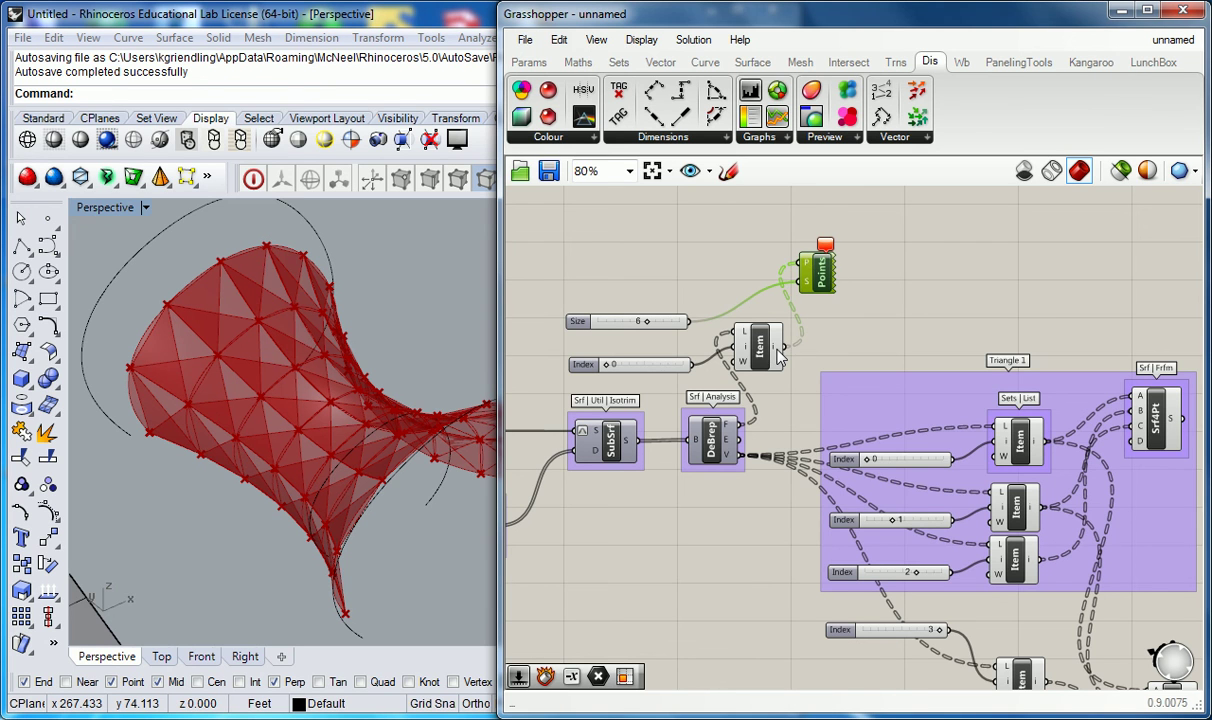
pyautogui.moveTo(779, 354)
pyautogui.rightClick(727, 428)
pyautogui.click(785, 537)
pyautogui.moveTo(388, 430); pyautogui.dragTo(165, 400, button='right')
pyautogui.click(606, 263)
# Delete the copied Item and connect DeBrep's vertices directly to Points, then inspect the labels
pyautogui.moveTo(825, 250)
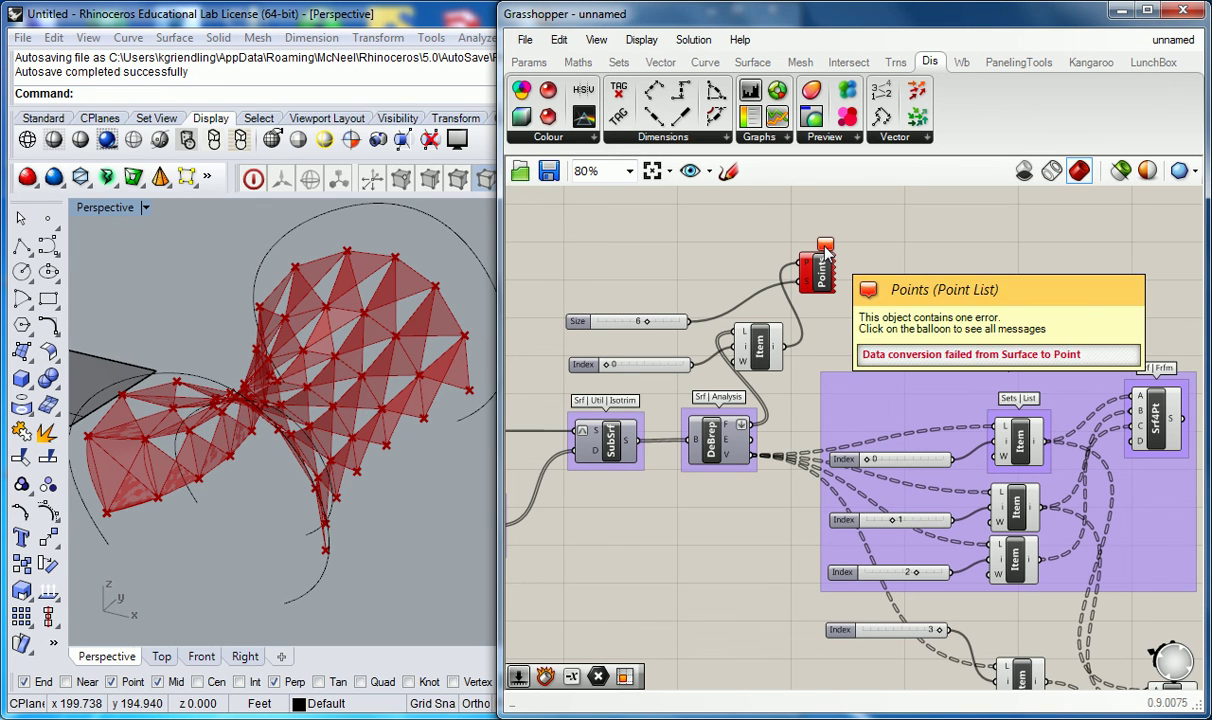
pyautogui.moveTo(745, 338)
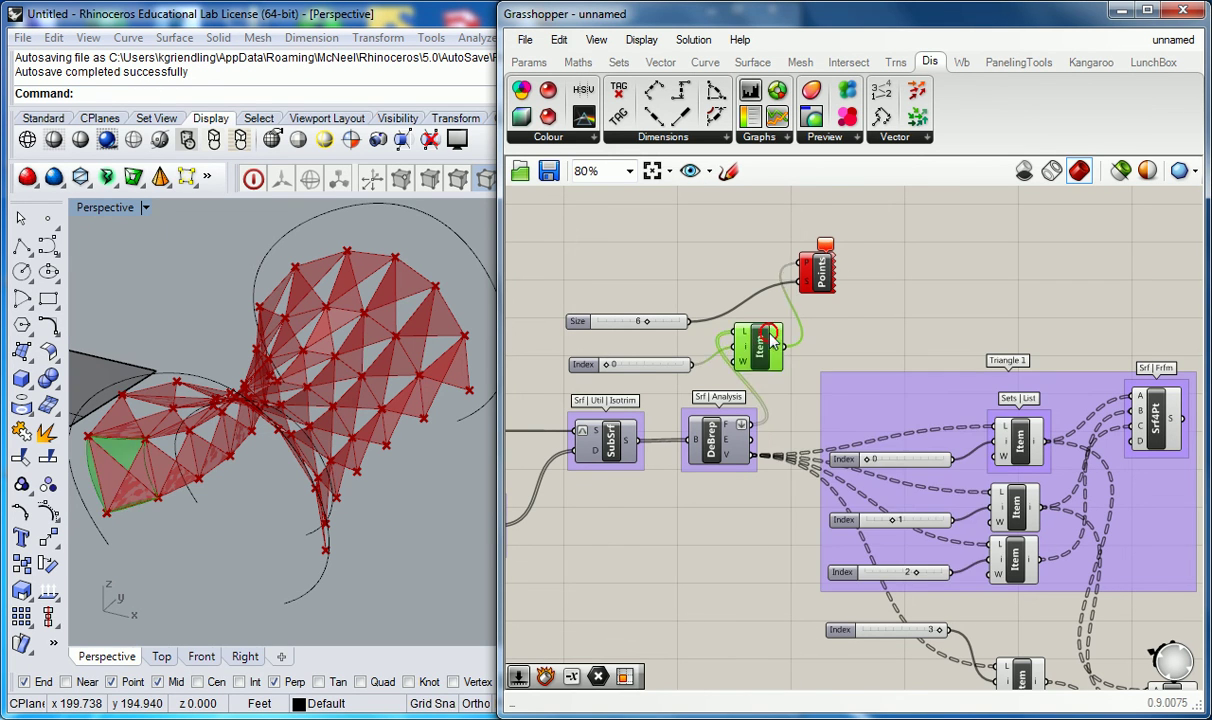
pyautogui.press('Delete')
pyautogui.click(817, 268)
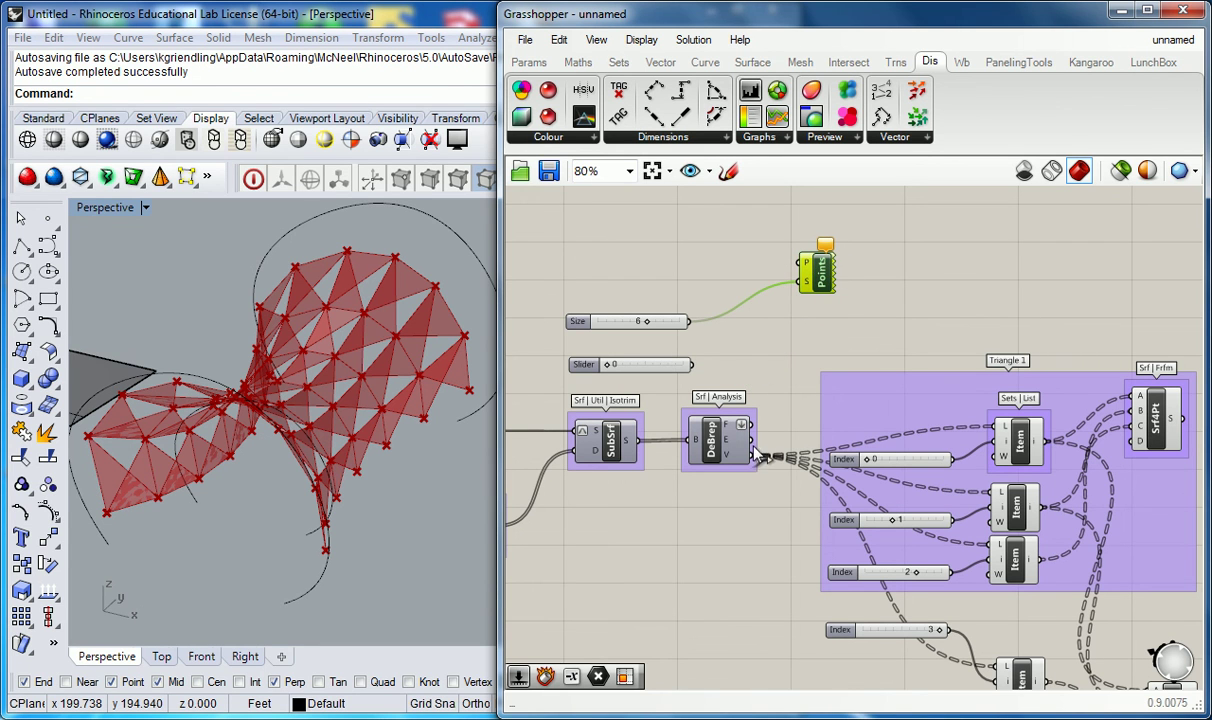
pyautogui.moveTo(758, 455); pyautogui.dragTo(806, 263)
pyautogui.click(676, 265)
pyautogui.moveTo(422, 373); pyautogui.dragTo(379, 352, button='right')
pyautogui.scroll(5, 266, 318)
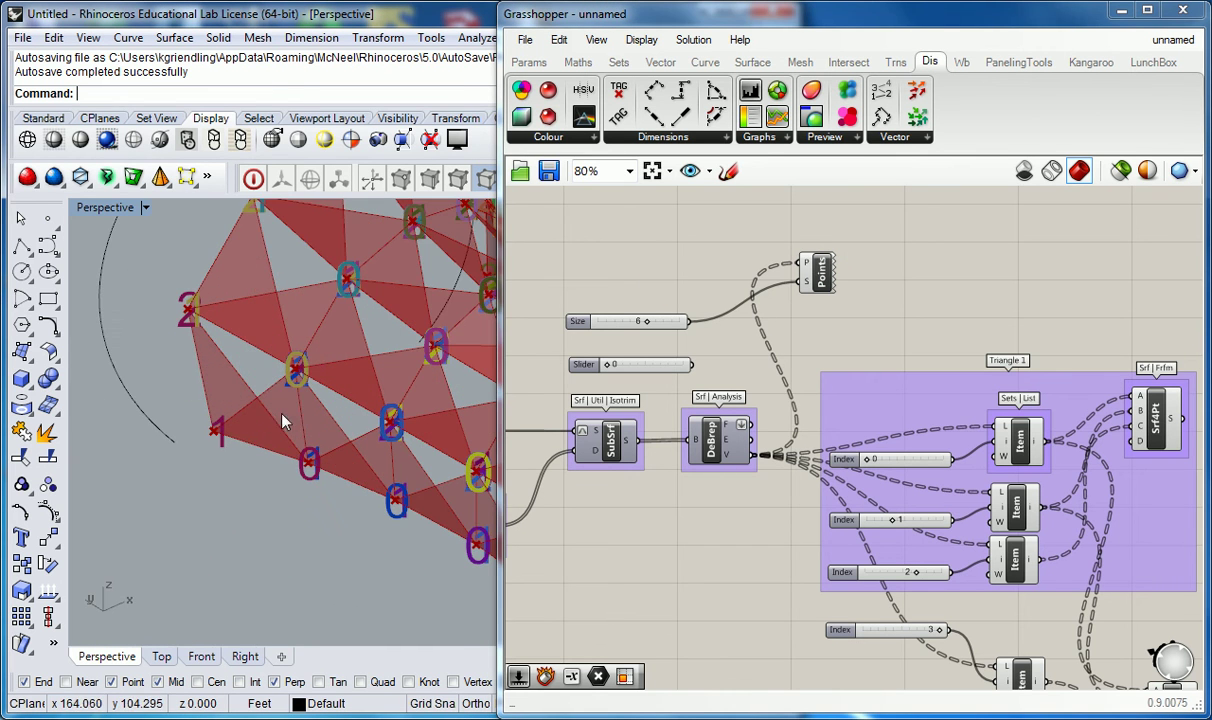
pyautogui.moveTo(287, 421); pyautogui.dragTo(299, 387, button='right')
pyautogui.scroll(-5, 370, 380)
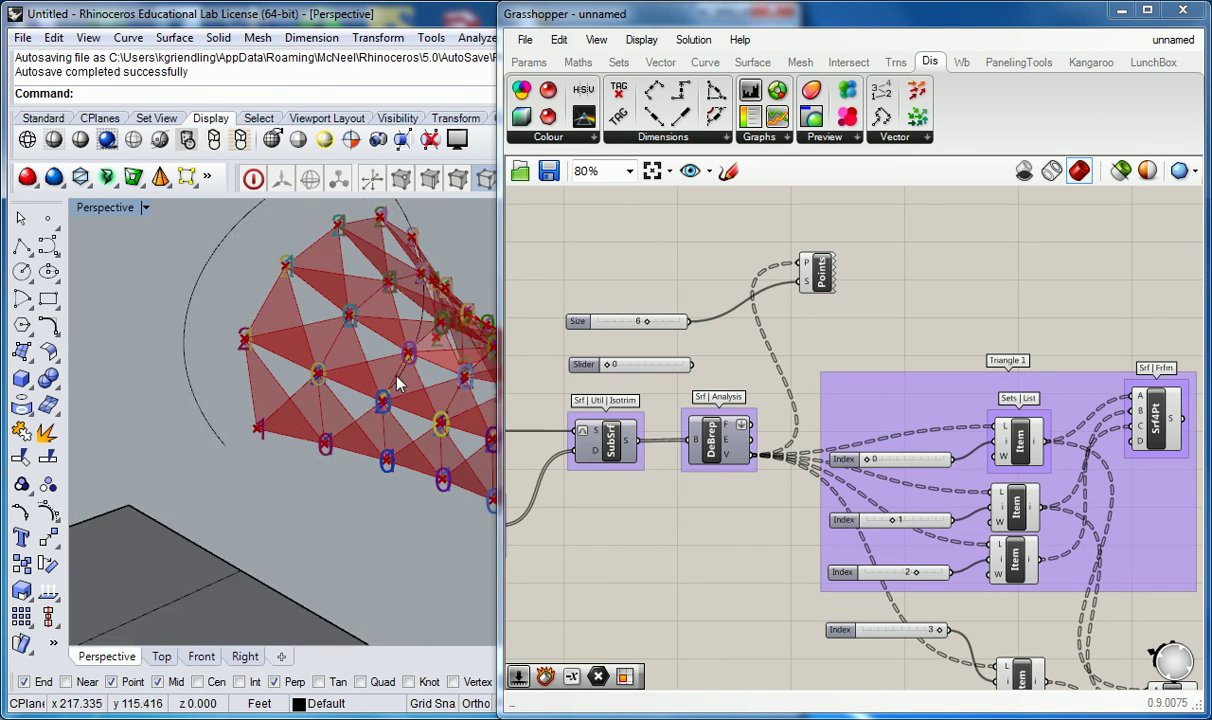
pyautogui.moveTo(392, 379); pyautogui.dragTo(415, 455, button='right')
pyautogui.scroll(4, 415, 455)
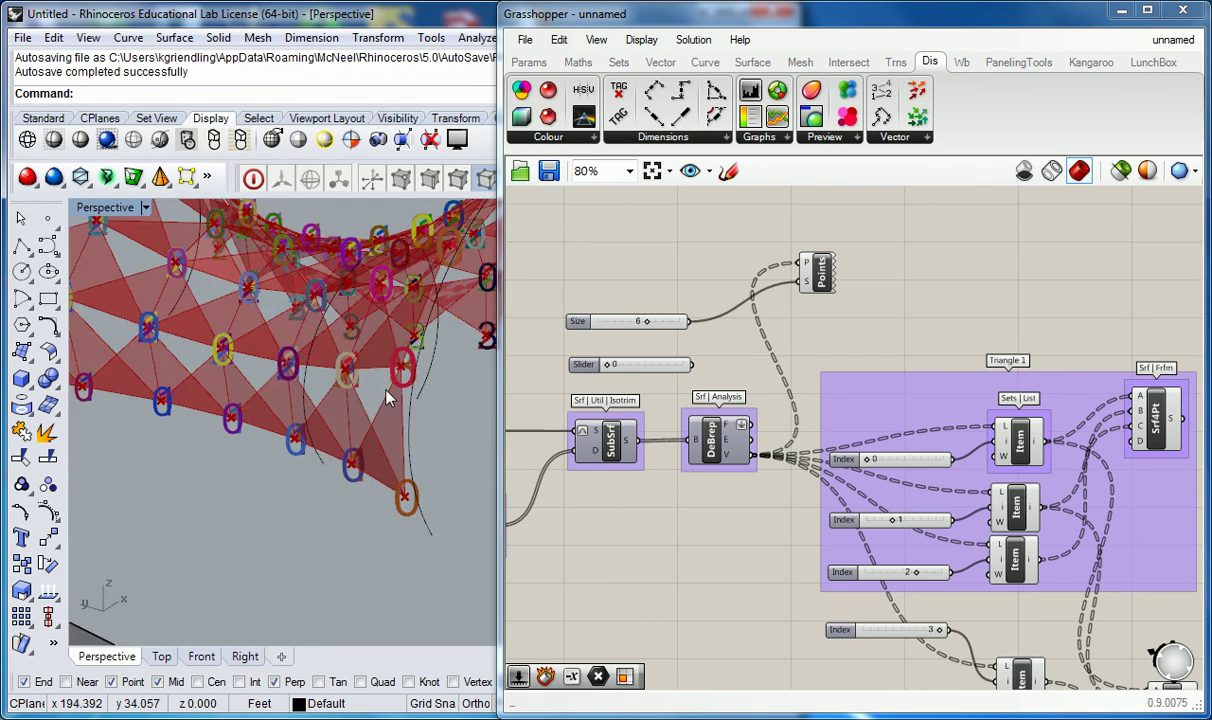
pyautogui.scroll(-4, 412, 406)
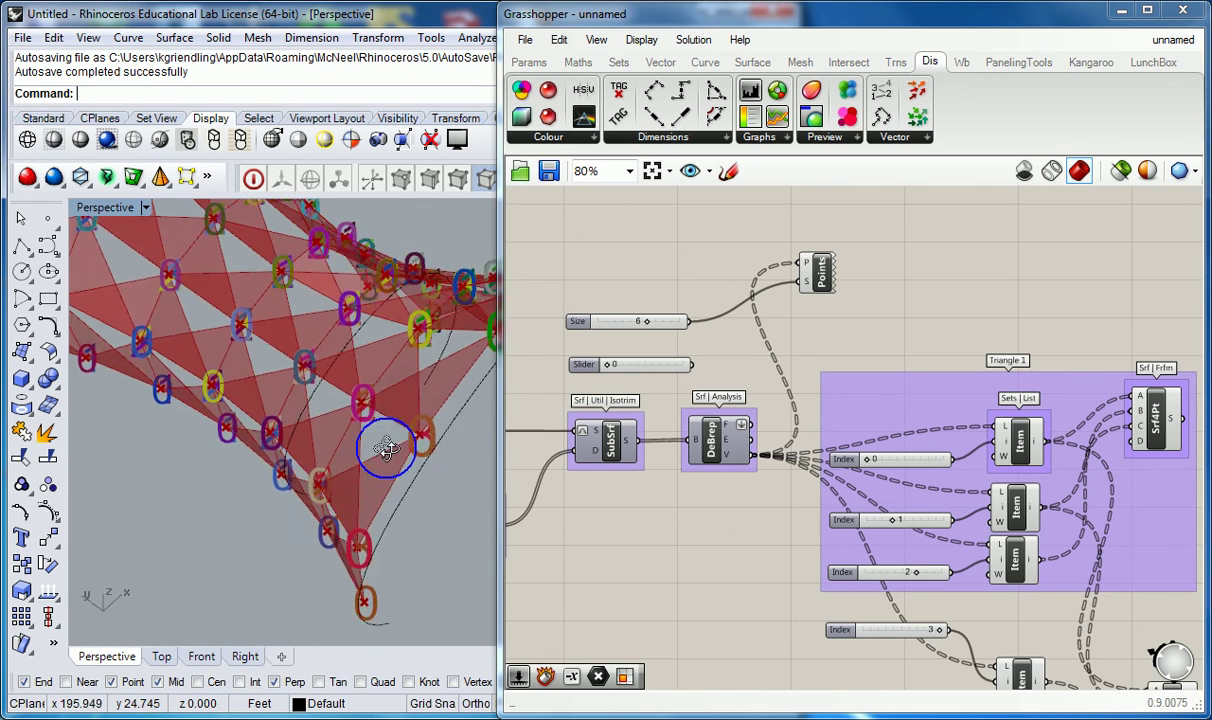
pyautogui.moveTo(412, 406); pyautogui.dragTo(345, 466, button='right')
pyautogui.scroll(4, 235, 302)
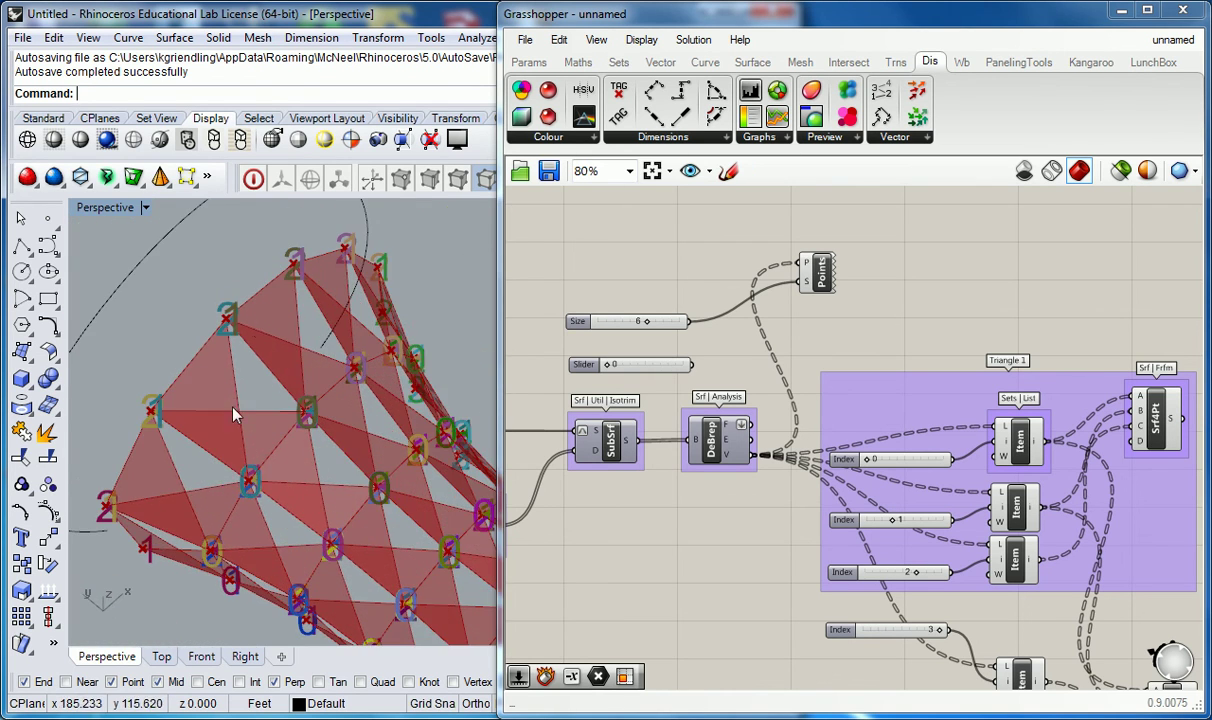
pyautogui.scroll(5, 231, 418)
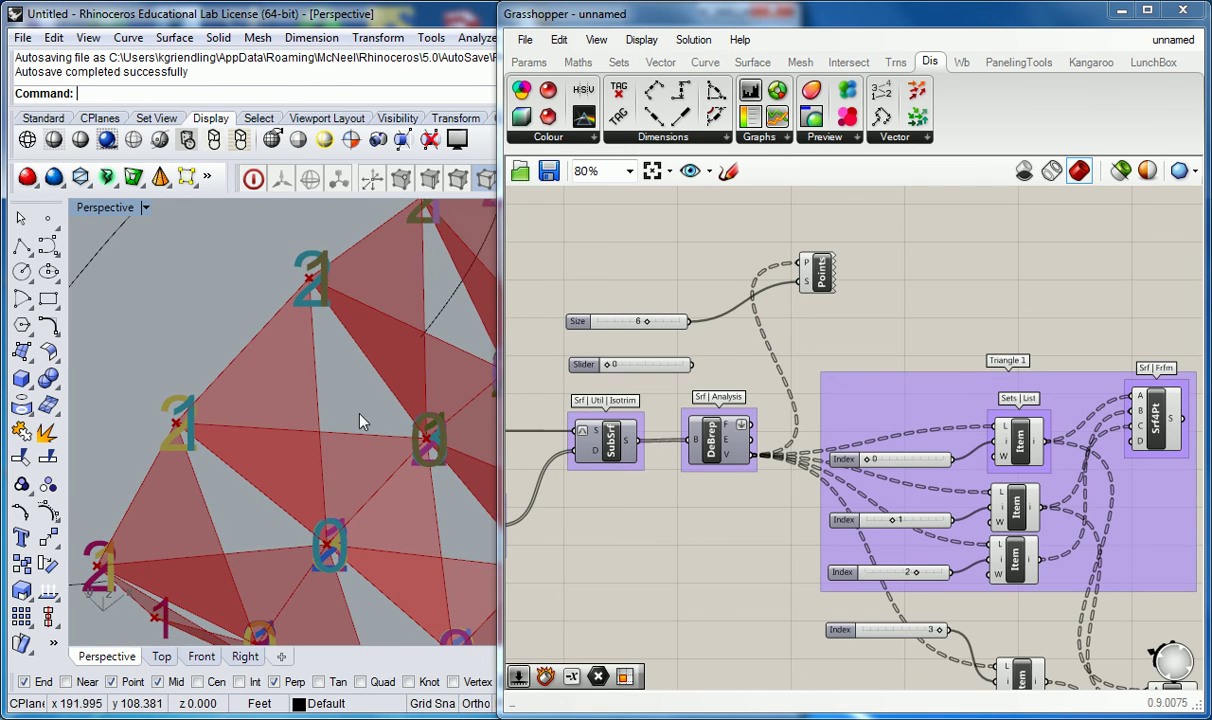
pyautogui.moveTo(330, 495); pyautogui.dragTo(306, 549, button='right')
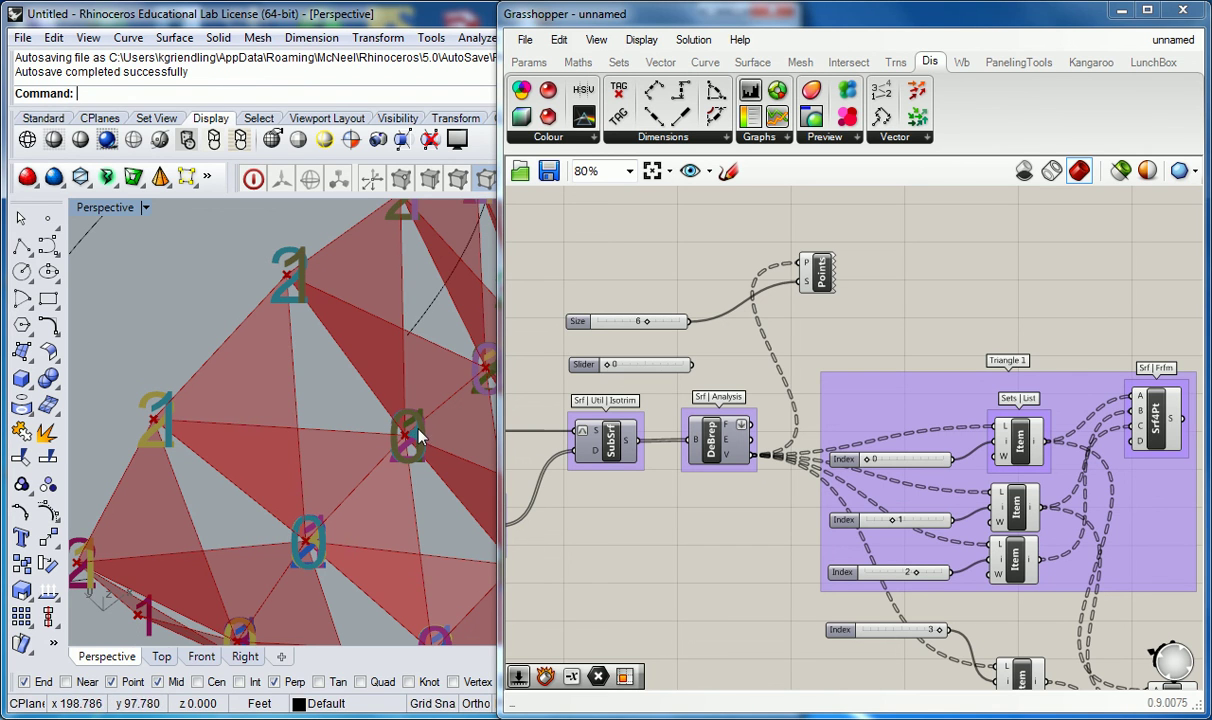
pyautogui.click(893, 330)
# Turn off the preview of the lower Srf4Pt component
pyautogui.scroll(-4, 893, 330)
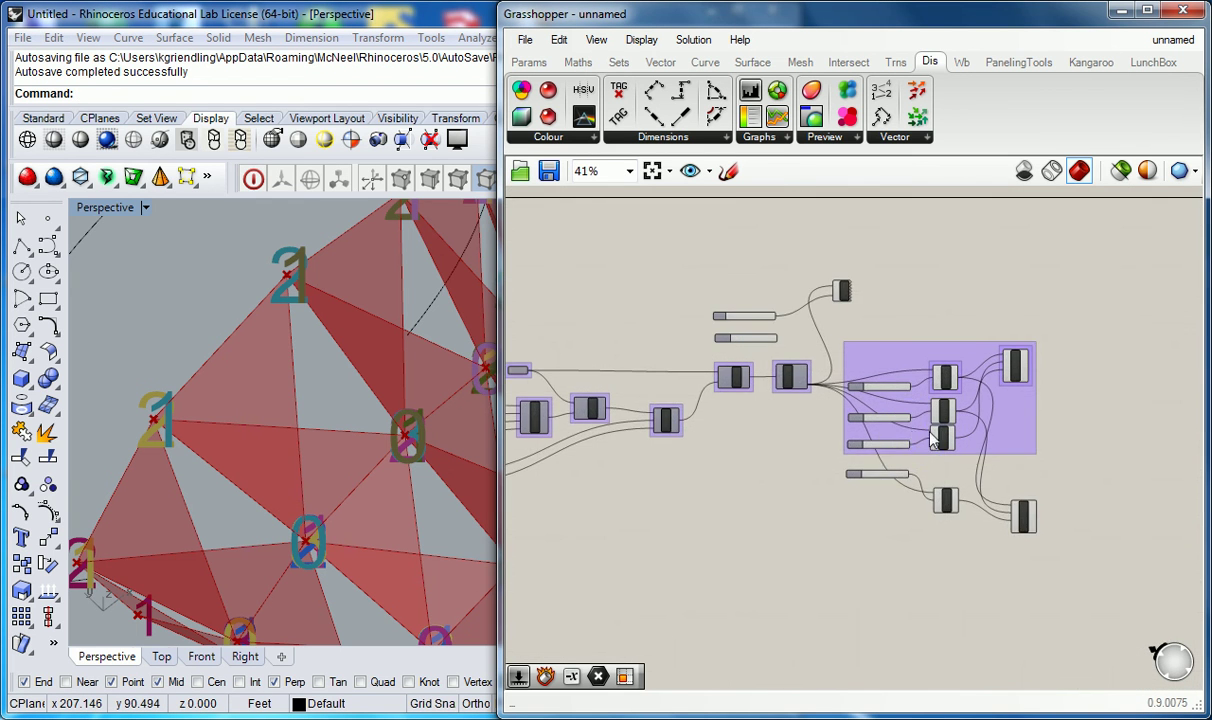
pyautogui.scroll(2, 960, 460)
pyautogui.click(1052, 542)
pyautogui.rightClick(1052, 548)
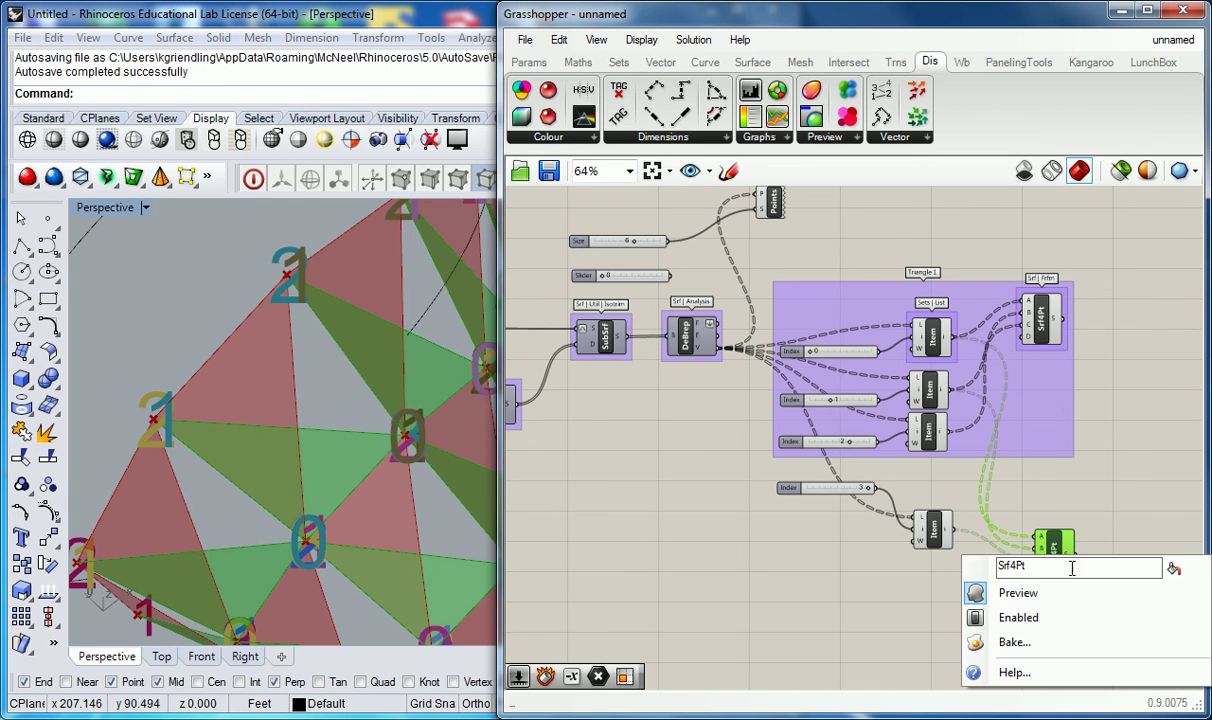
pyautogui.click(1028, 600)
# Connect the third Item's output to input C of the lower Srf4Pt
pyautogui.click(866, 352)
pyautogui.scroll(2, 866, 352)
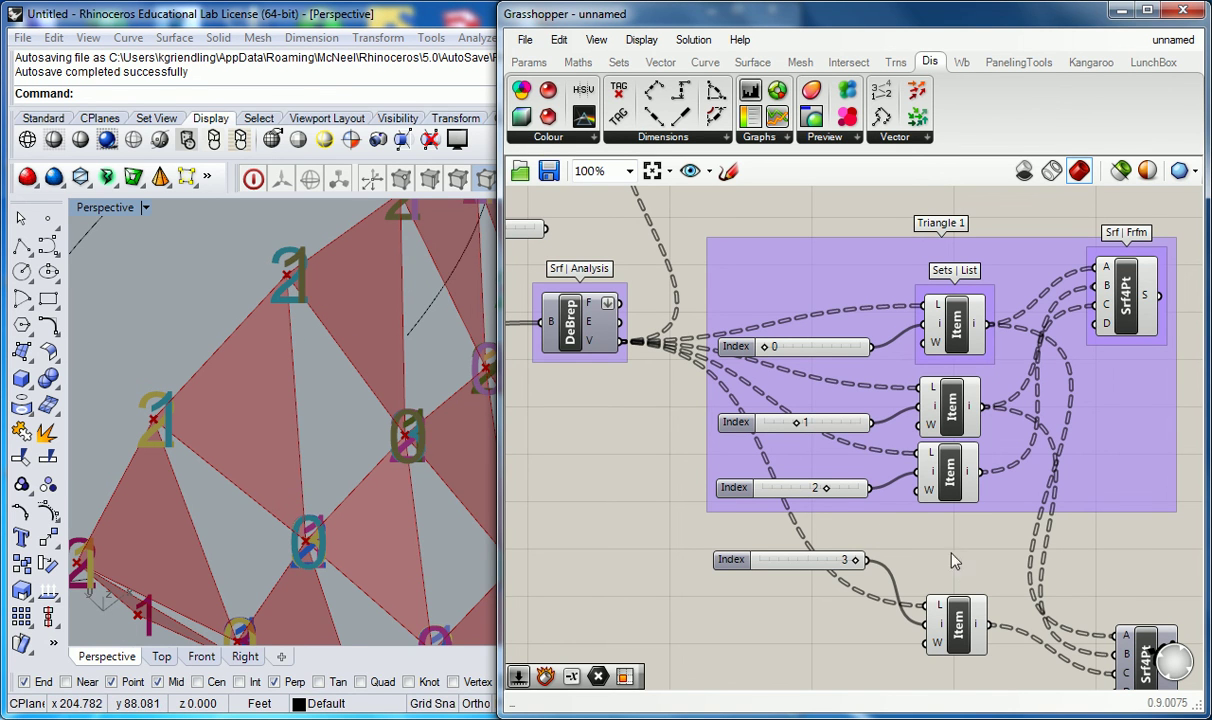
pyautogui.moveTo(950, 573); pyautogui.dragTo(821, 472, button='right')
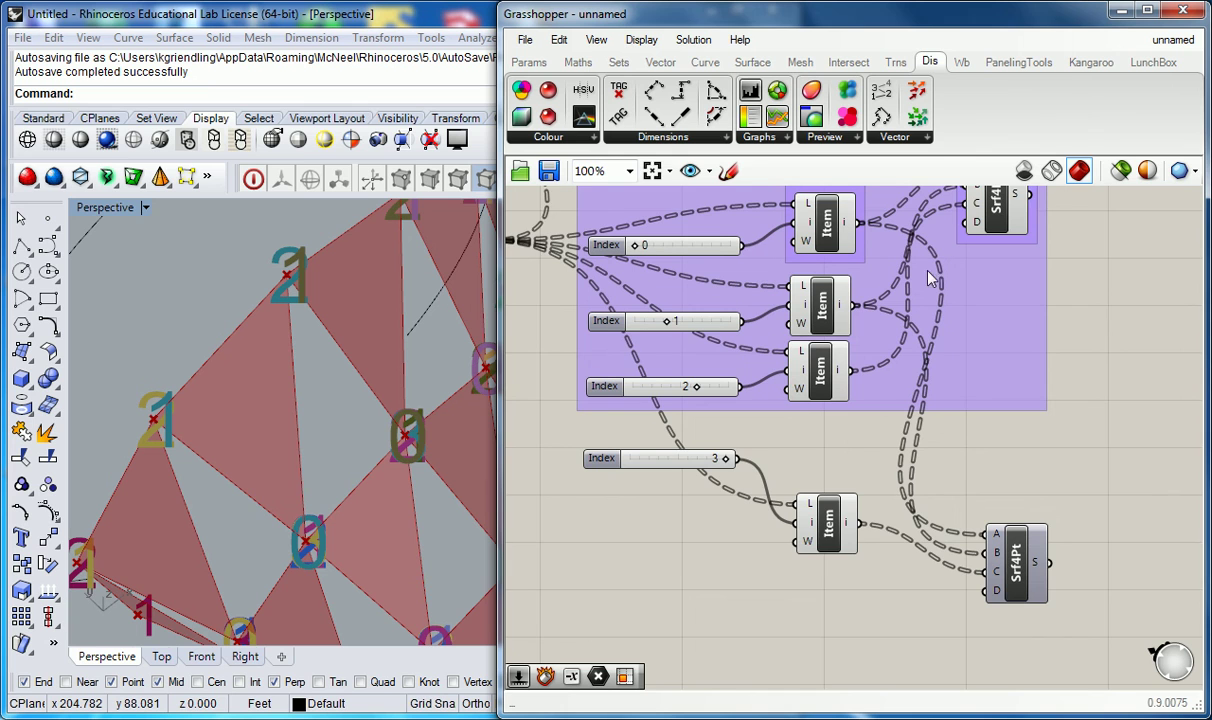
pyautogui.moveTo(877, 258); pyautogui.dragTo(835, 257, button='right')
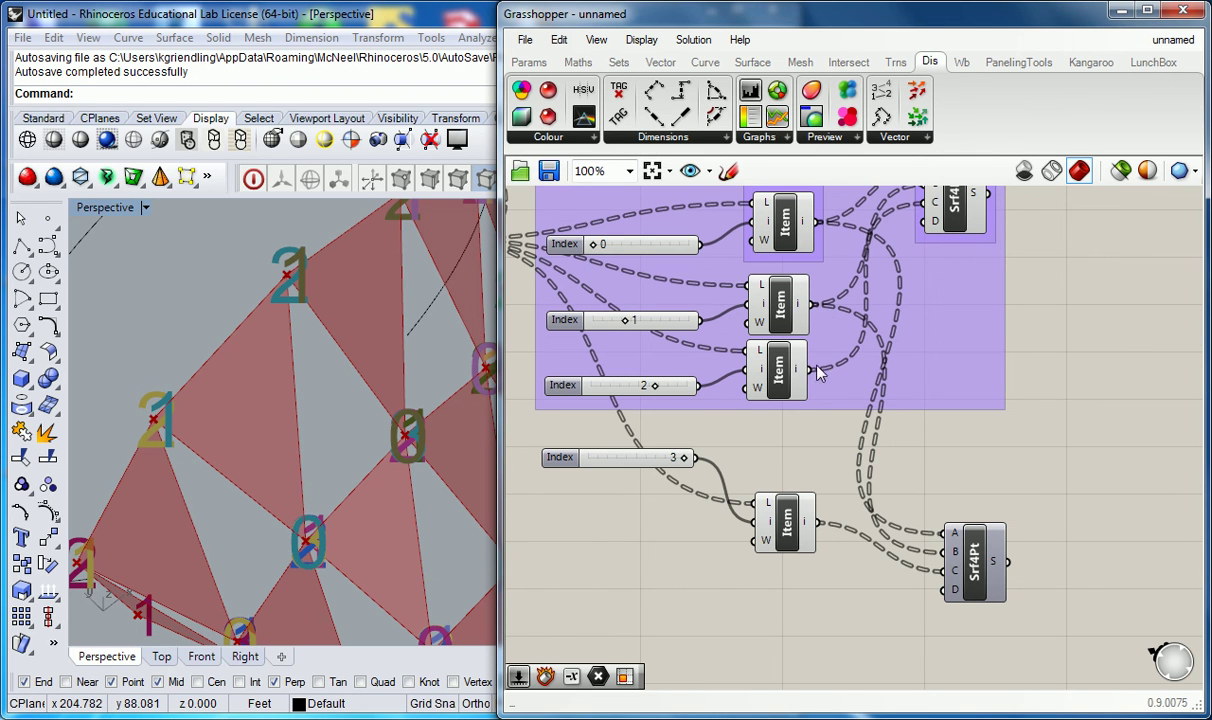
pyautogui.moveTo(809, 369); pyautogui.dragTo(940, 571)
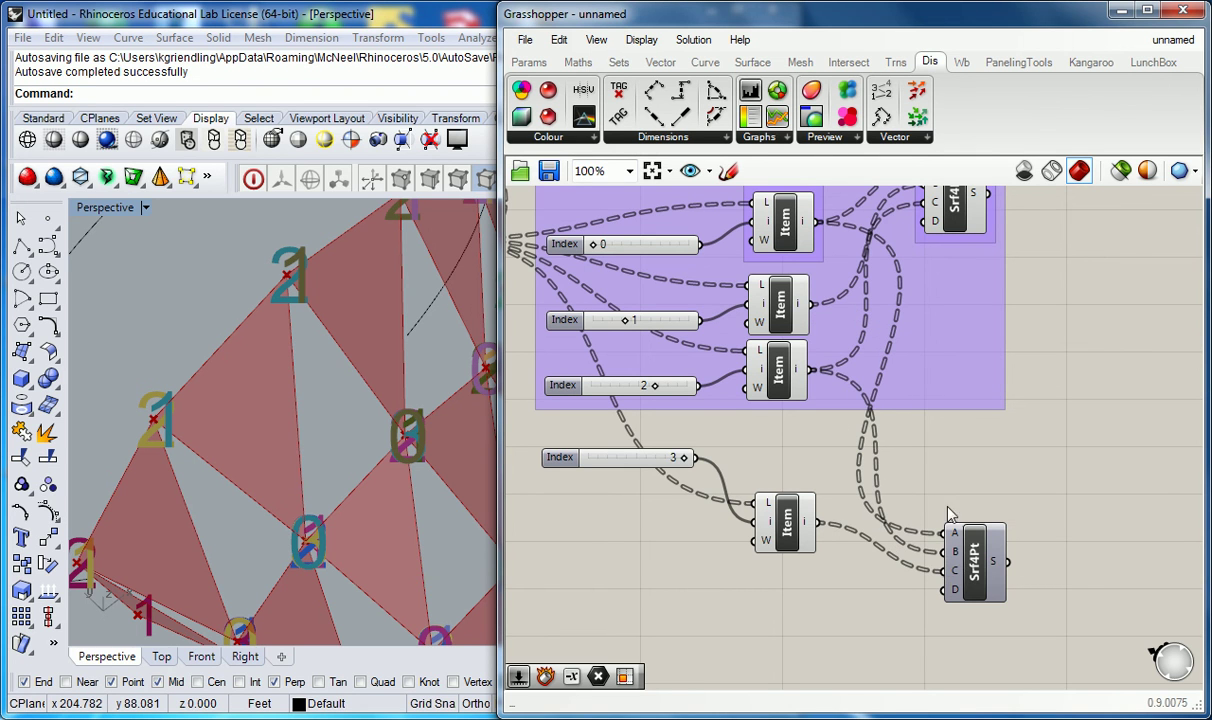
pyautogui.click(897, 455)
# Turn the lower Srf4Pt's preview back on
pyautogui.rightClick(955, 548)
pyautogui.click(1000, 578)
pyautogui.click(736, 454)
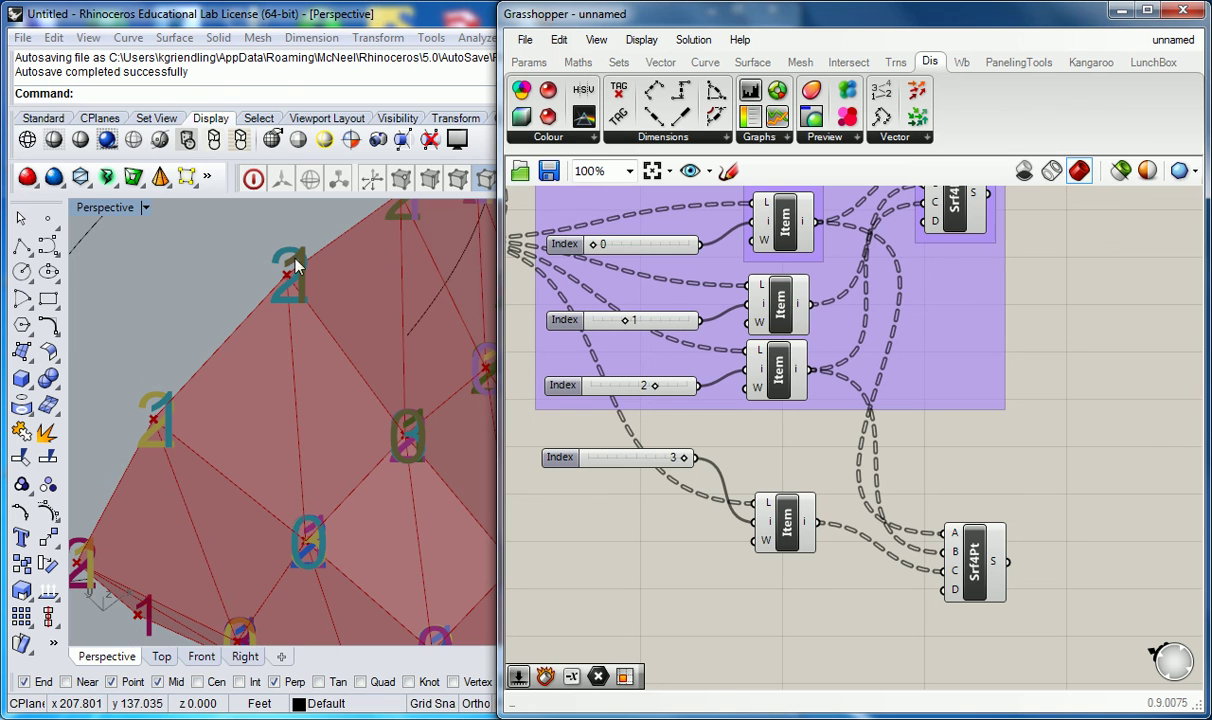
pyautogui.scroll(-3, 1010, 385)
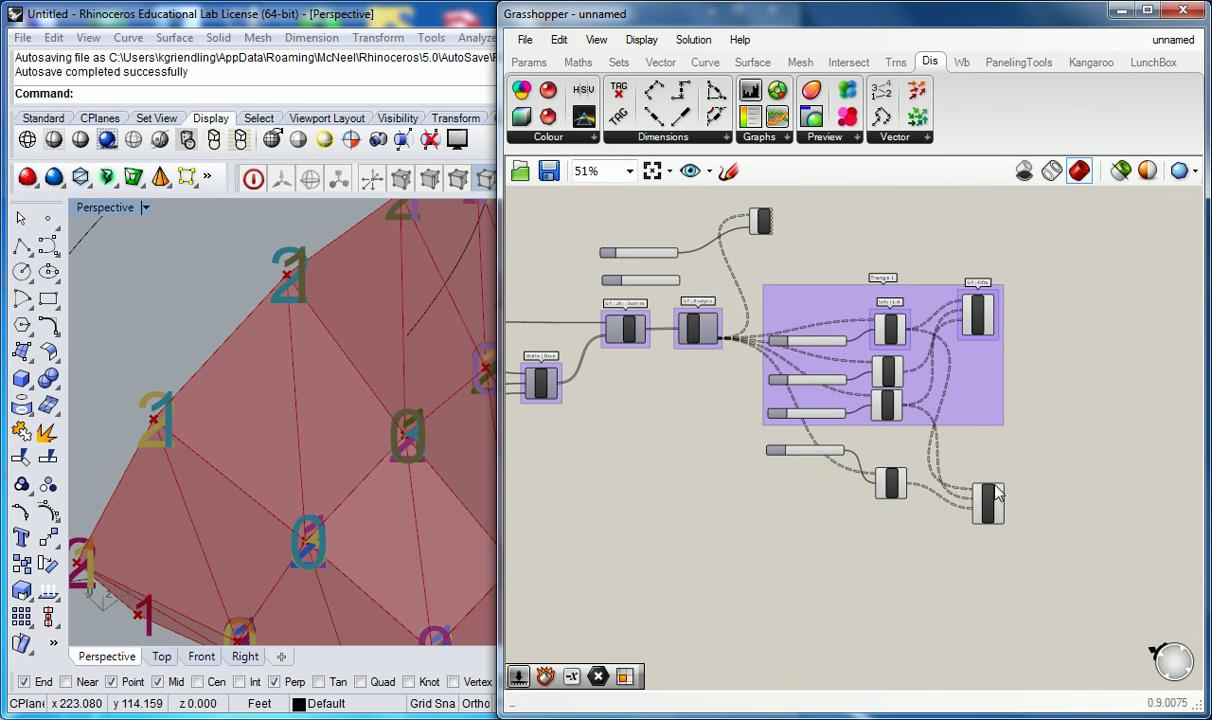
# Align the Index 3 slider, its Item and the lower Srf4Pt, then group them
pyautogui.click(780, 451)
pyautogui.moveTo(783, 455); pyautogui.dragTo(783, 473)
pyautogui.moveTo(890, 484); pyautogui.dragTo(891, 462)
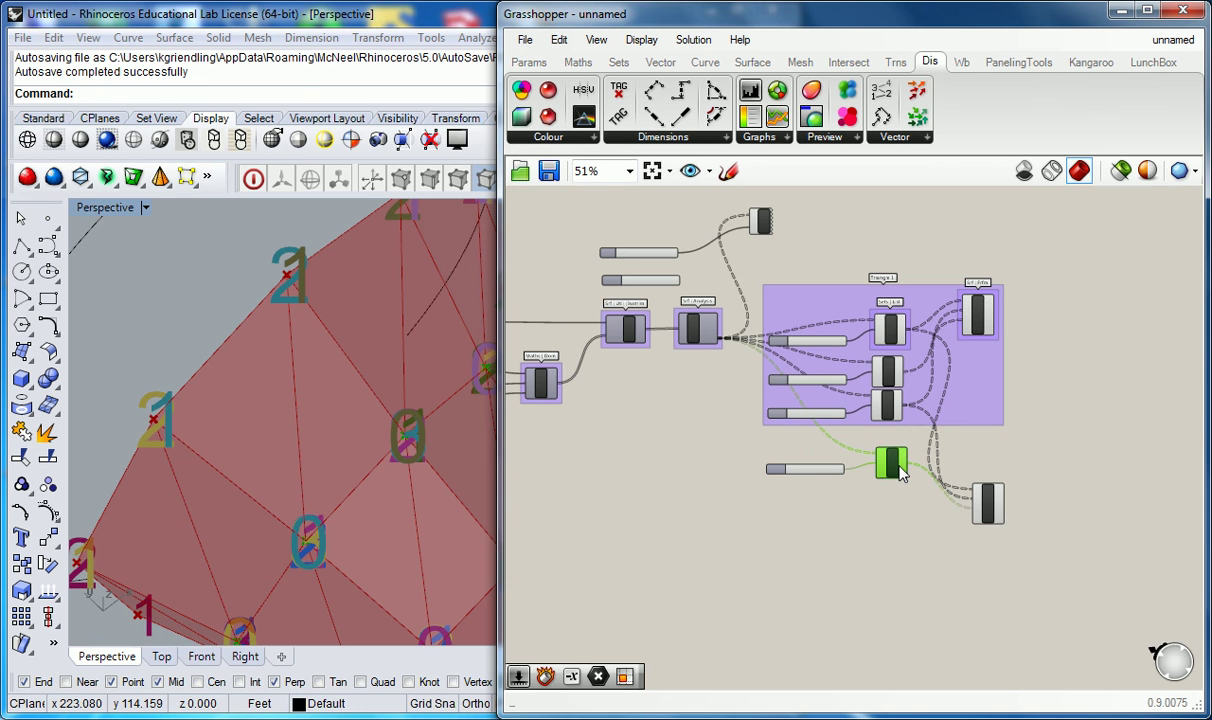
pyautogui.moveTo(1000, 515); pyautogui.dragTo(768, 444)
pyautogui.hotkey('ctrl', 'g')
pyautogui.click(982, 511)
# Name the new lower group 'Triangle B'
pyautogui.scroll(2, 891, 436)
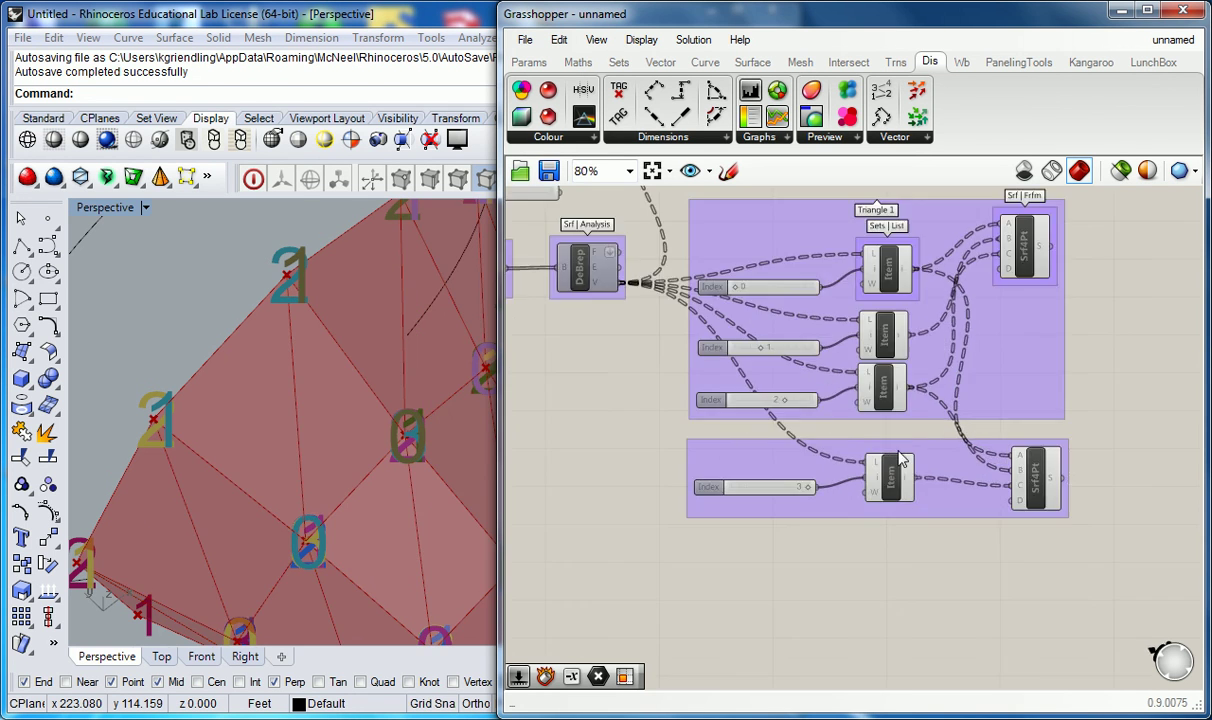
pyautogui.click(893, 482)
pyautogui.moveTo(953, 503); pyautogui.dragTo(950, 522)
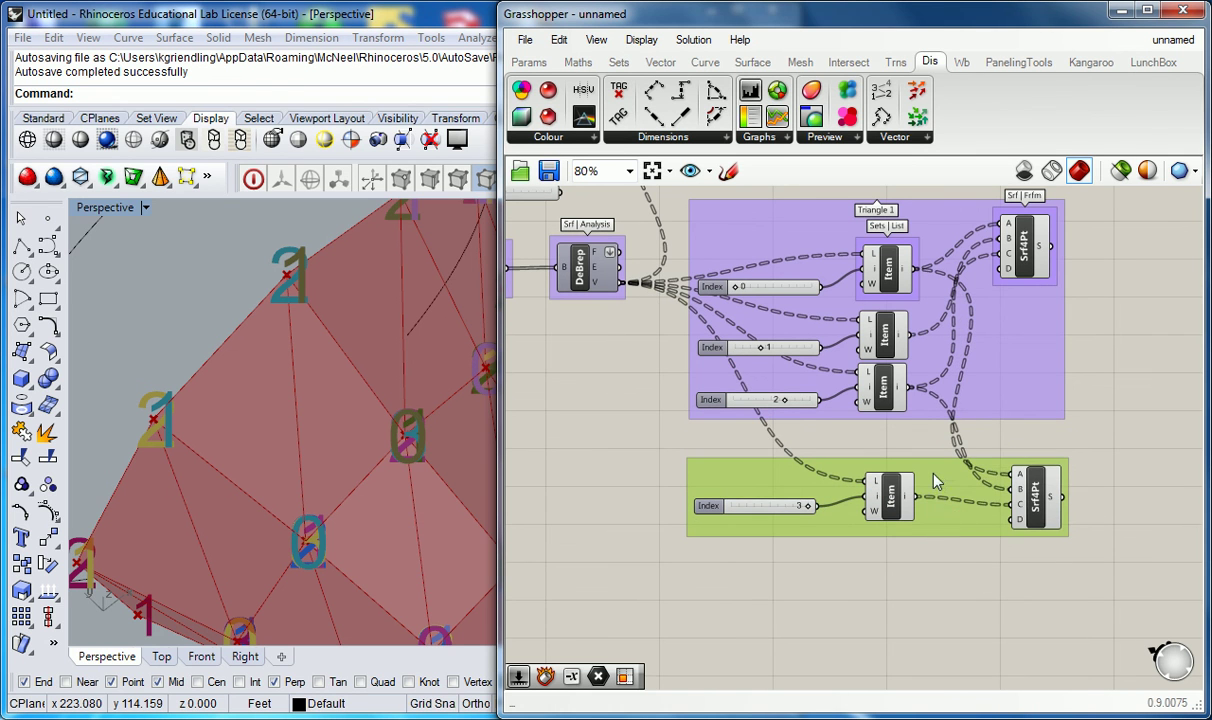
pyautogui.rightClick(935, 474)
pyautogui.write('Triang')
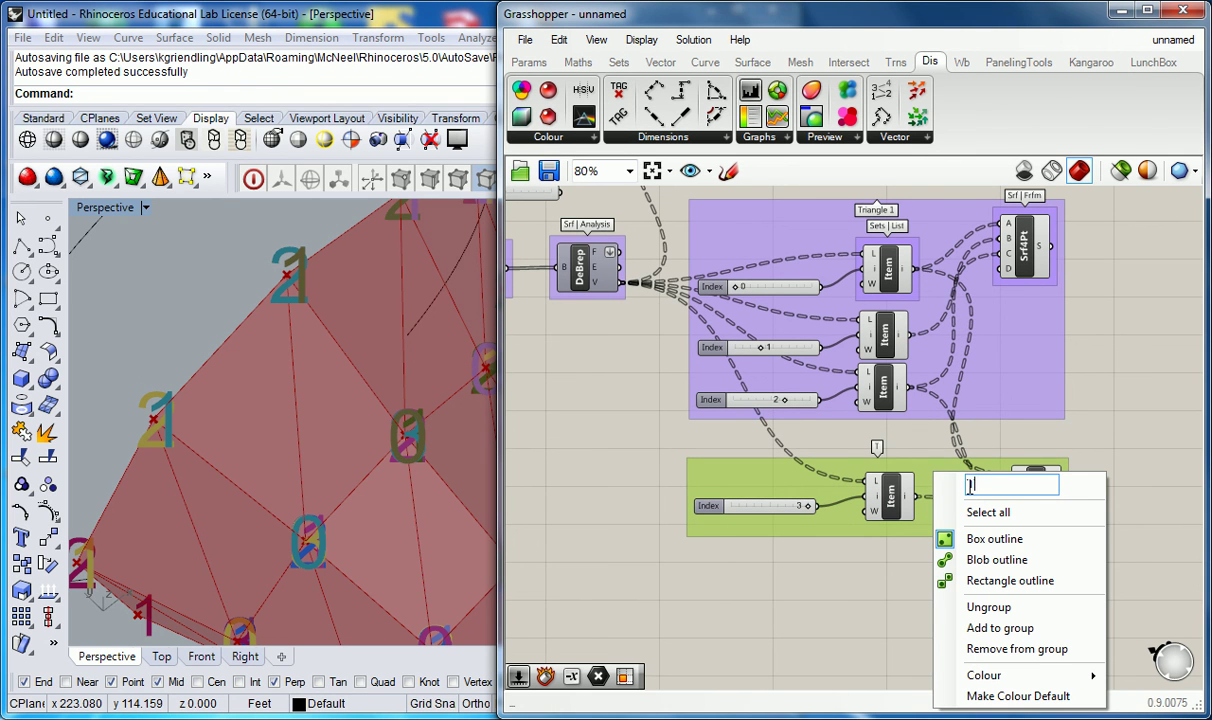
pyautogui.write('le B')
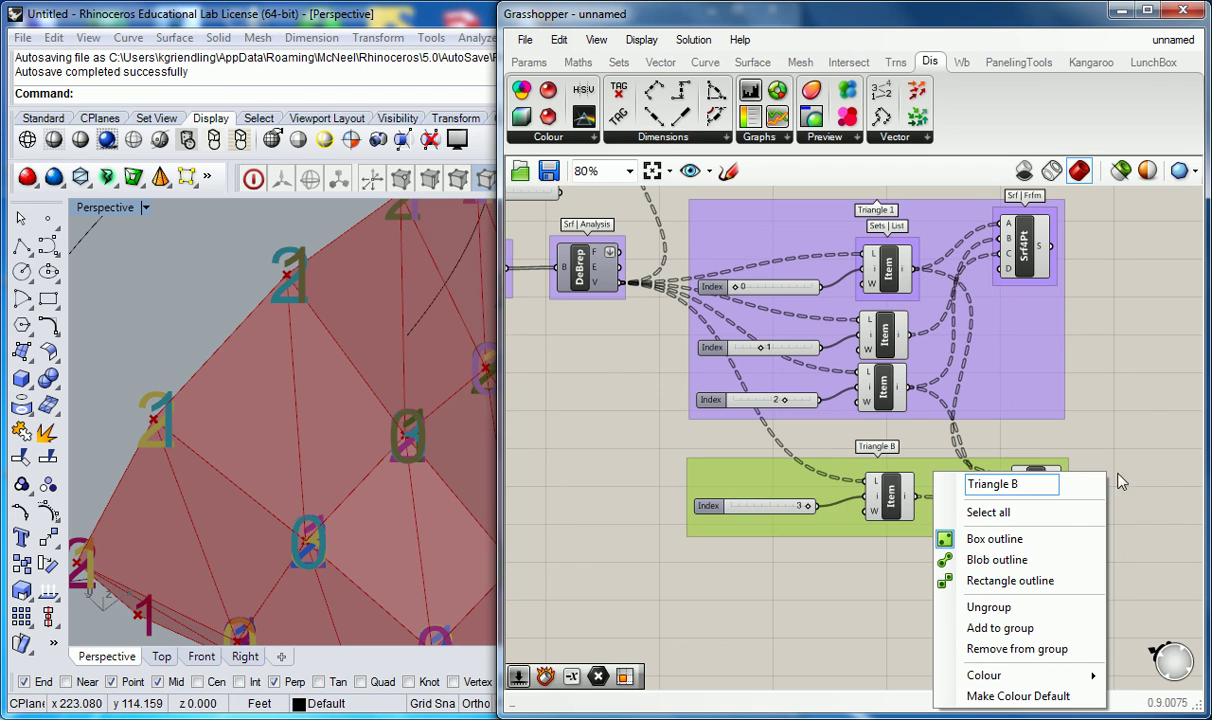
pyautogui.click(1149, 413)
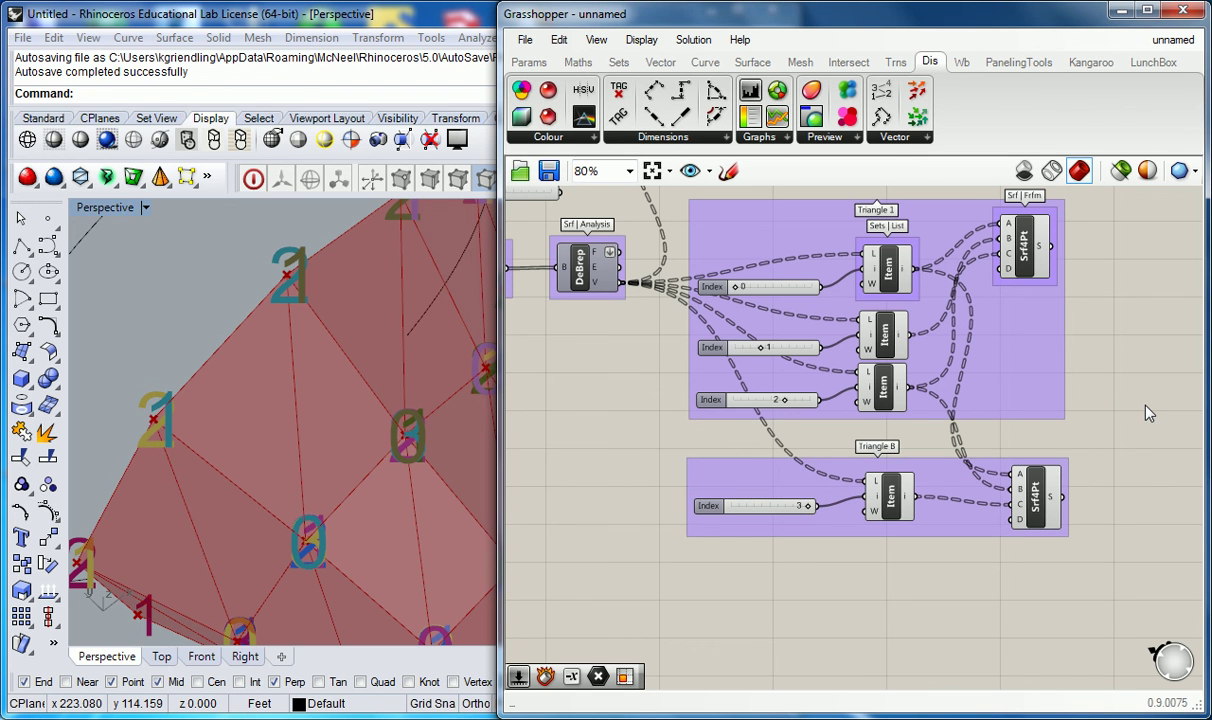
# Orbit the Rhino view to inspect the fully panelled surface
pyautogui.click(216, 298)
pyautogui.scroll(-5, 320, 390)
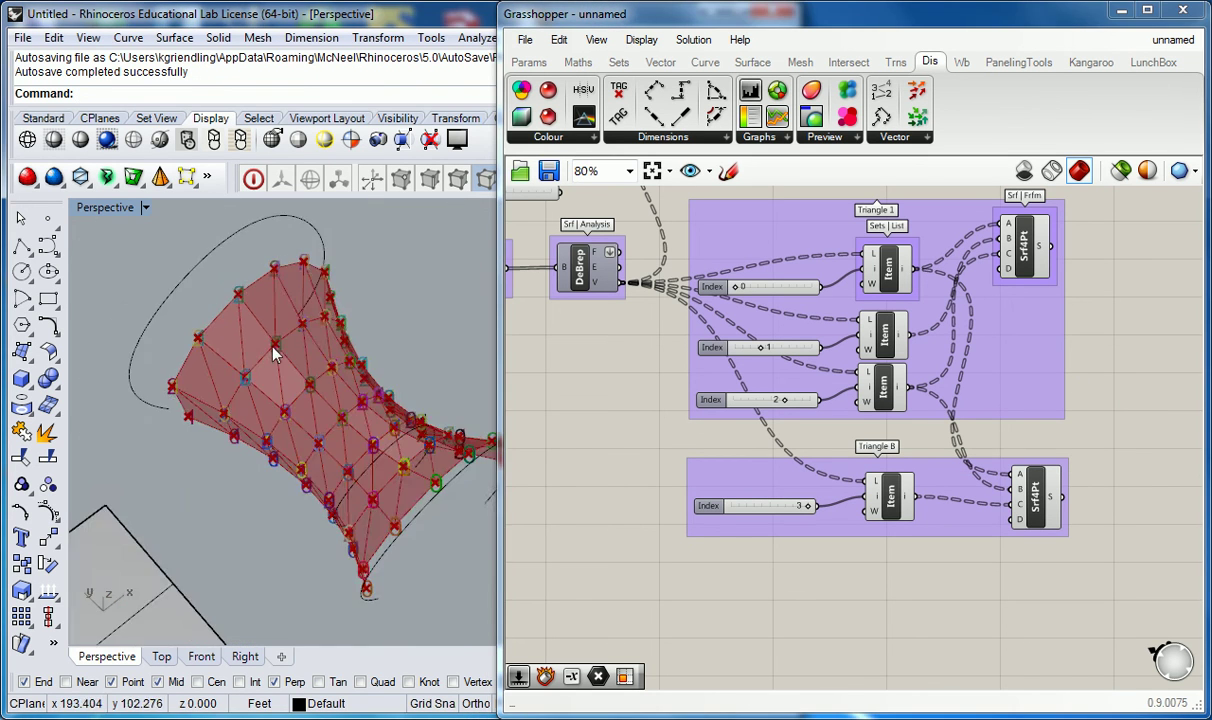
pyautogui.scroll(5, 330, 405)
pyautogui.scroll(-5, 380, 440)
pyautogui.moveTo(365, 436); pyautogui.dragTo(288, 405, button='right')
pyautogui.scroll(3, 288, 405)
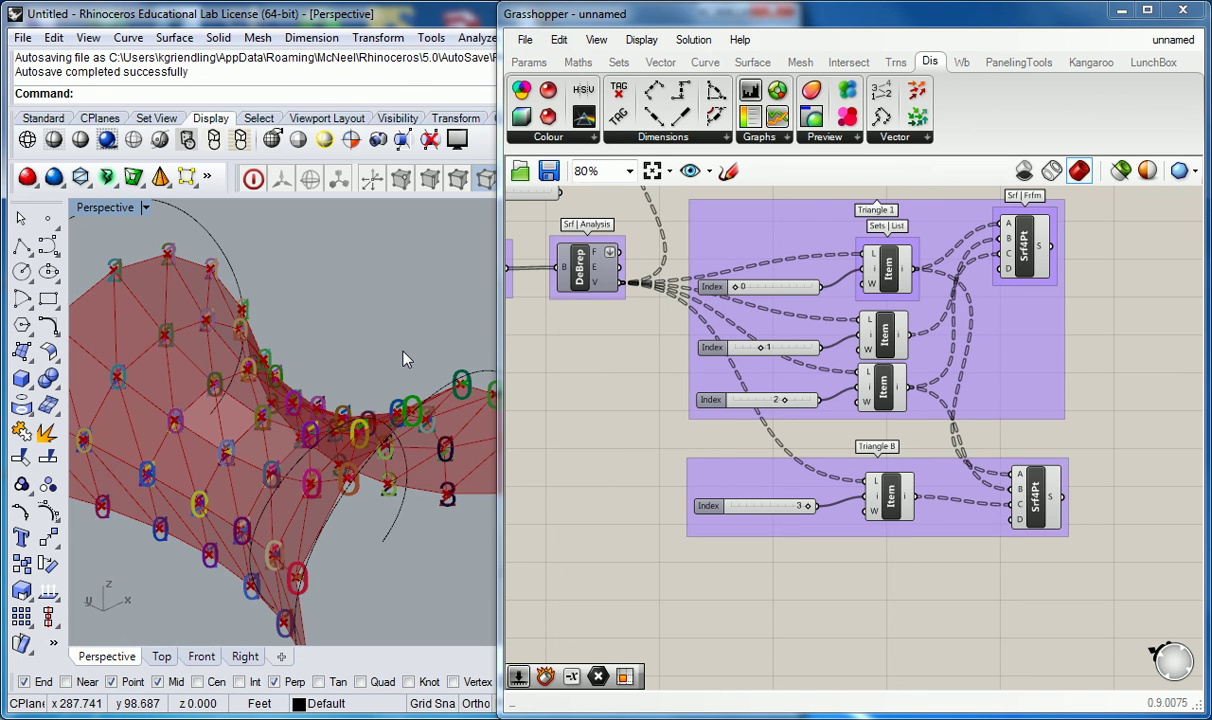
# Move the Size slider up beside Points and delete the unused Slider
pyautogui.moveTo(619, 357); pyautogui.dragTo(650, 322, button='right')
pyautogui.moveTo(538, 307); pyautogui.dragTo(568, 270)
pyautogui.click(620, 340)
pyautogui.press('Delete')
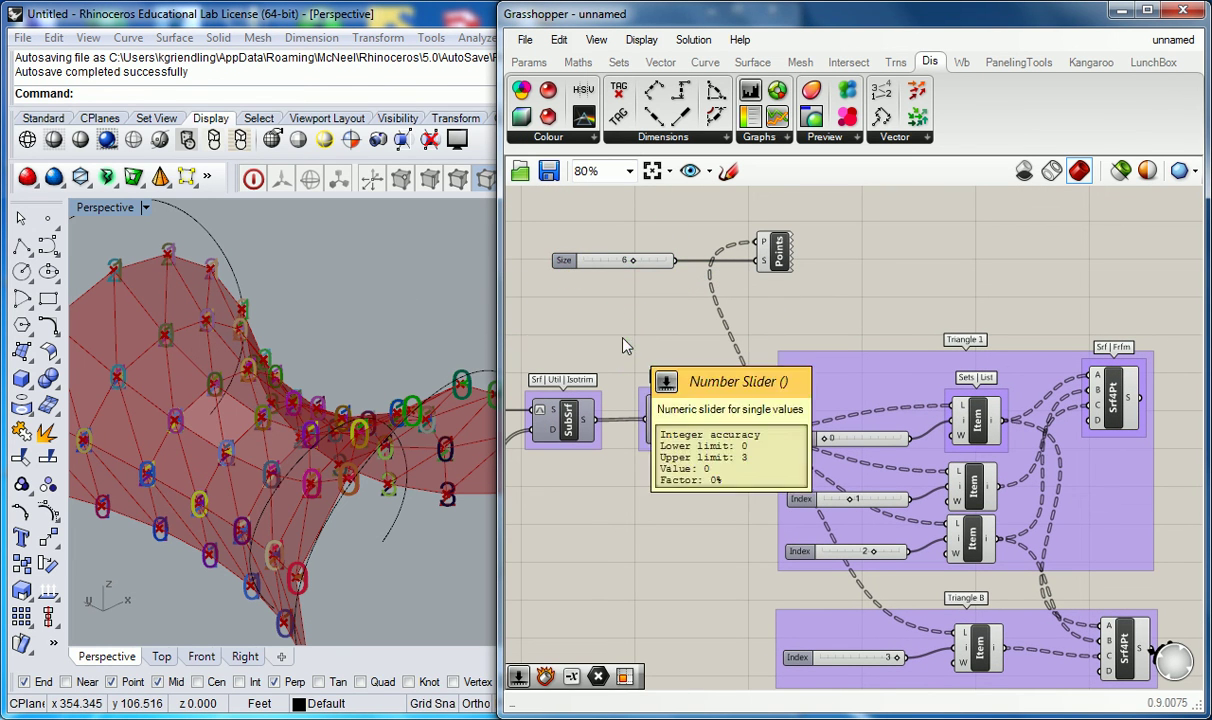
pyautogui.click(690, 233)
pyautogui.click(760, 245)
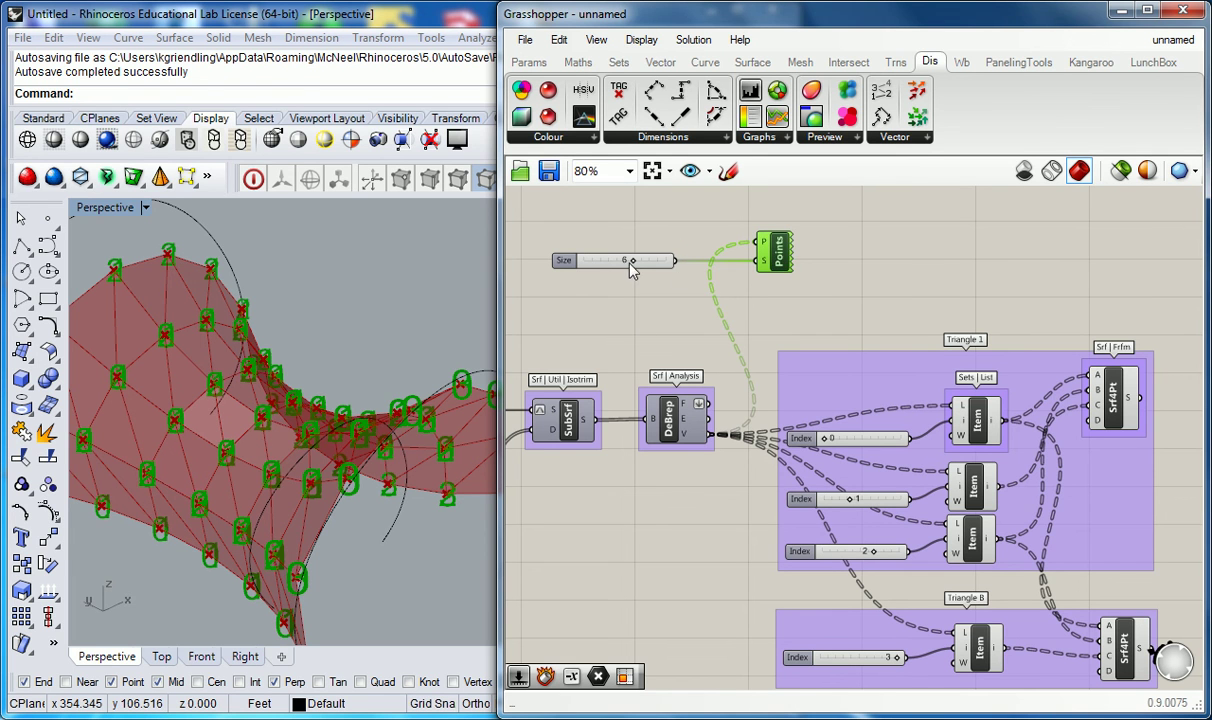
pyautogui.click(621, 213)
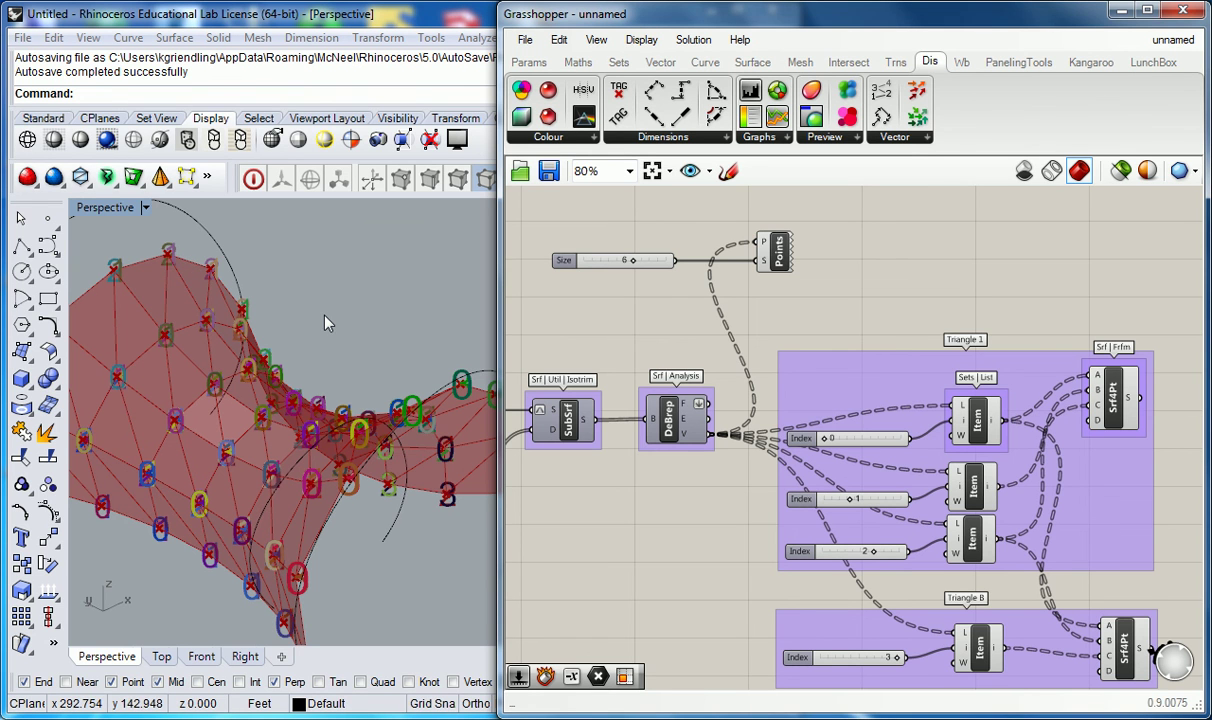
# Group the Points display component alone and name the group 'Disp | Vect.'
pyautogui.click(808, 247)
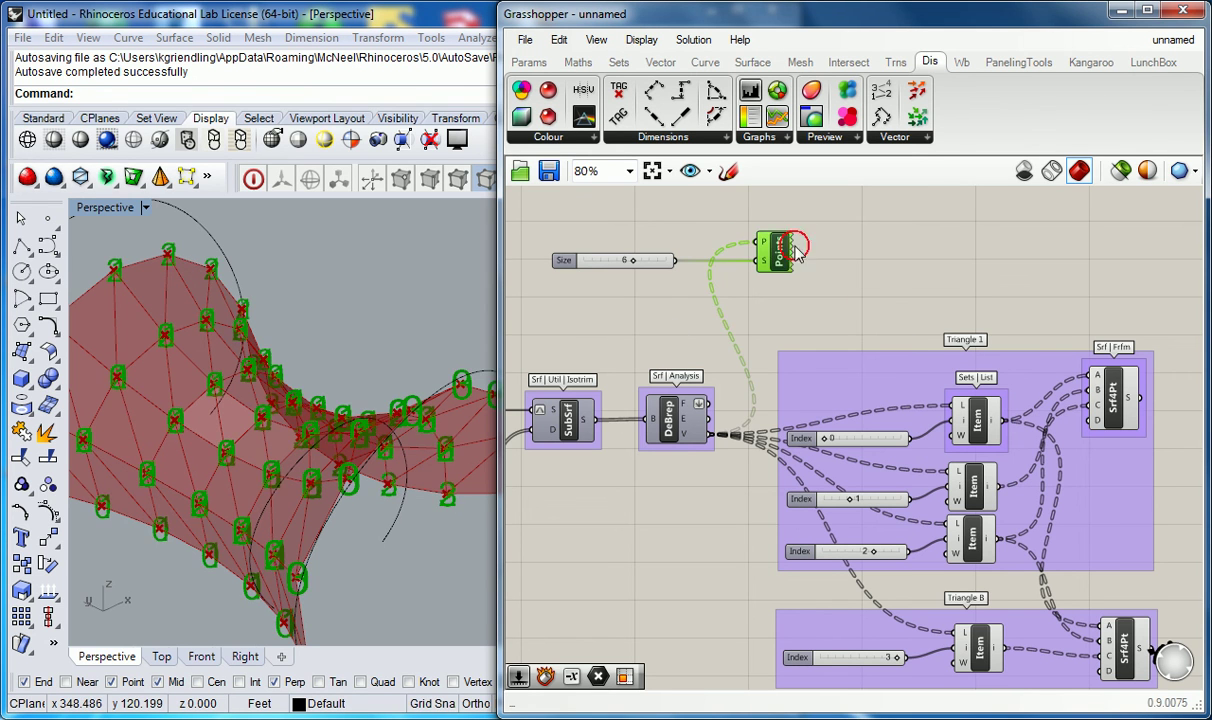
pyautogui.hotkey('ctrl', 'g')
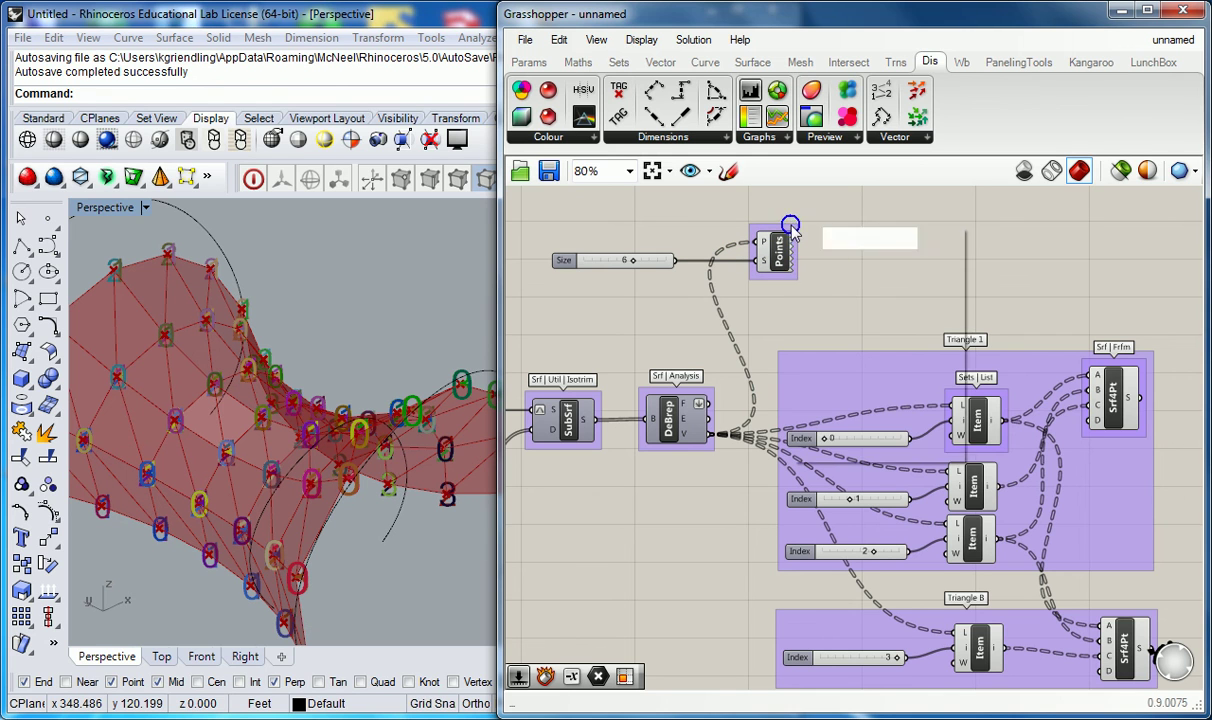
pyautogui.rightClick(791, 227)
pyautogui.write('Disp | Vect.')
pyautogui.click(981, 243)
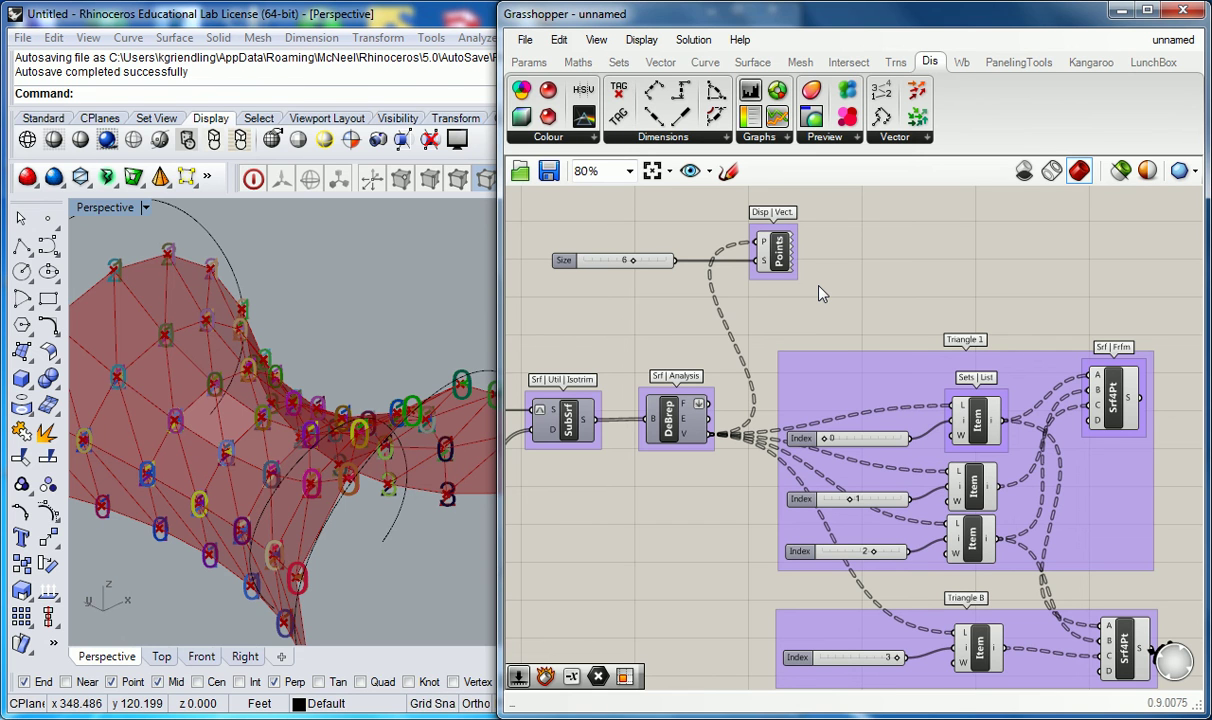
pyautogui.scroll(-5, 866, 265)
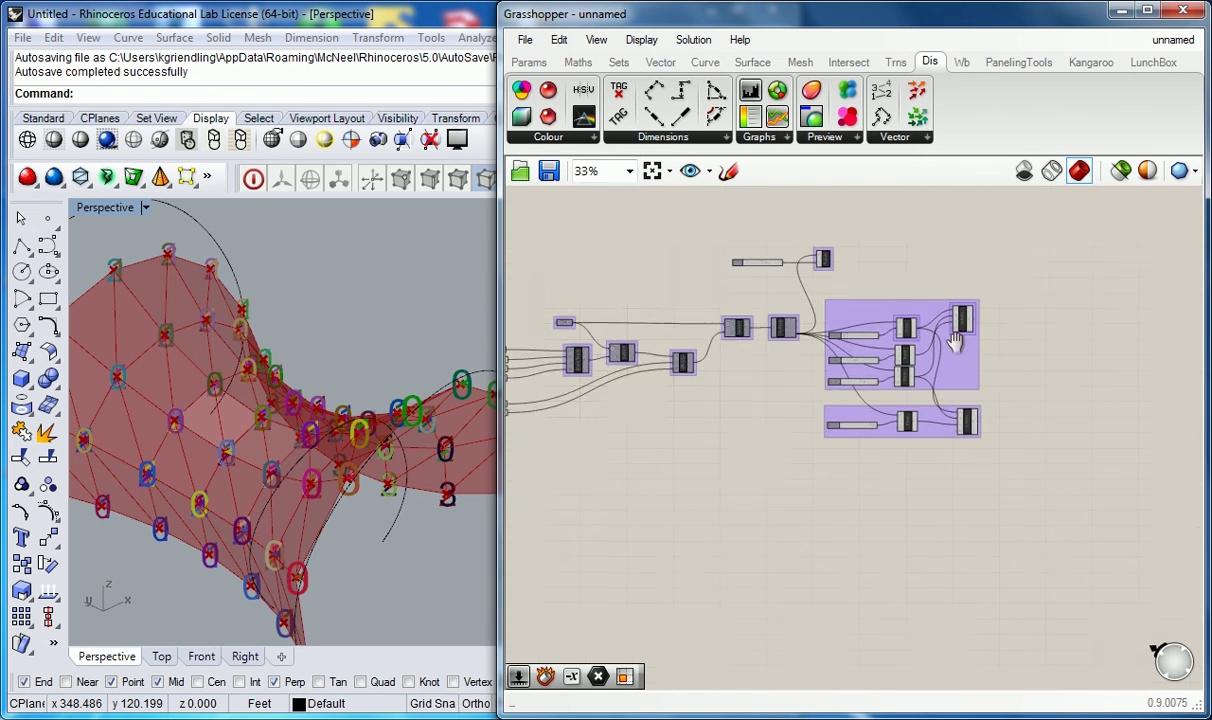
pyautogui.scroll(2, 866, 312)
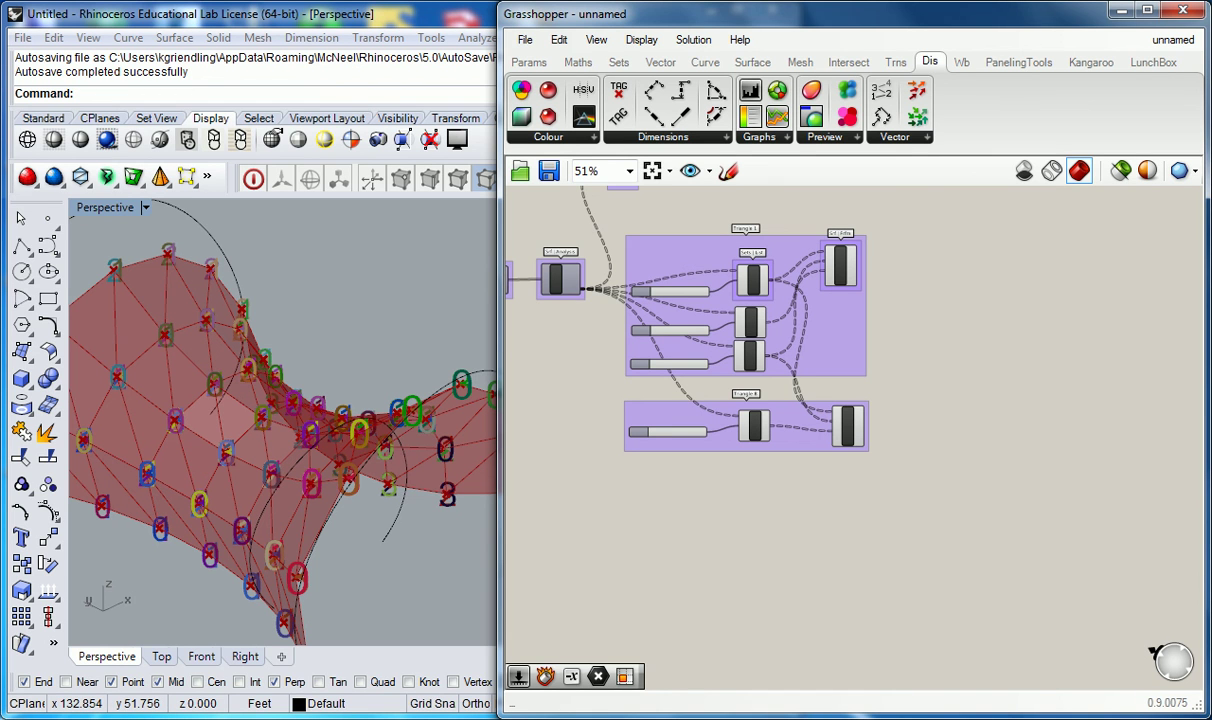